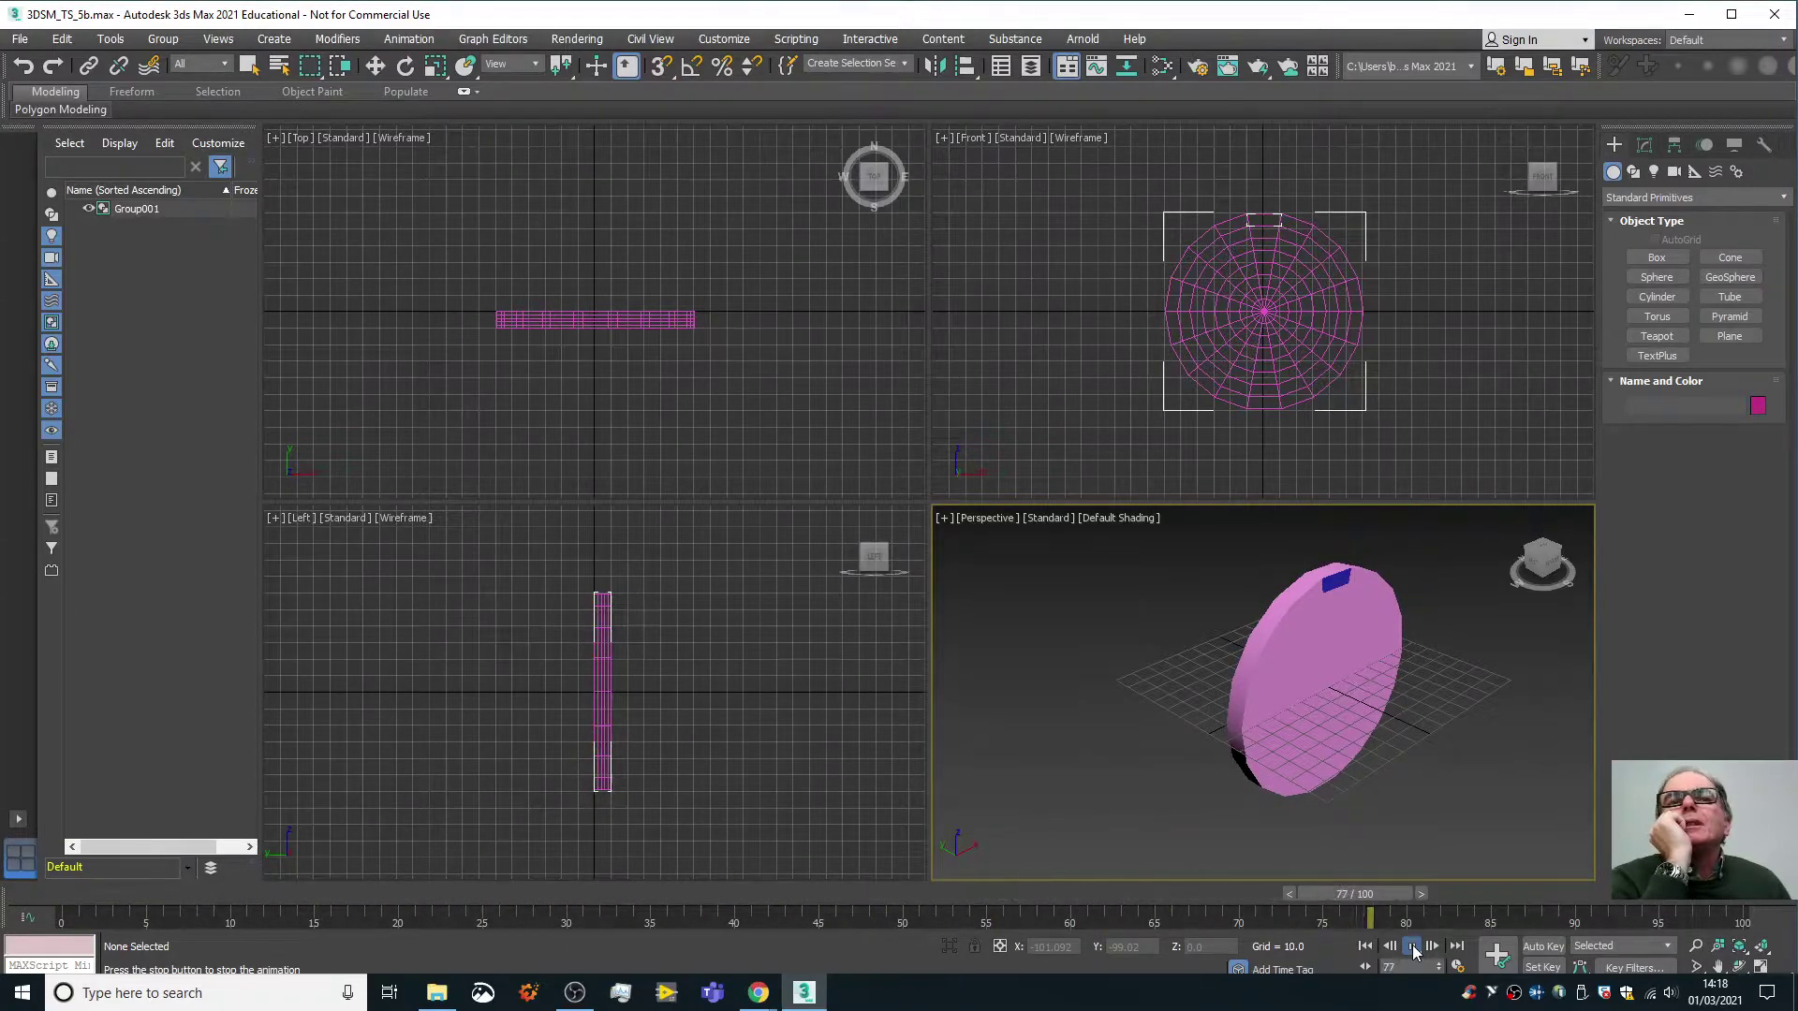
Stop the playback at frame 43 and examine the full Y Rotation curve of Group001 in the track bar's mini curve editor.
left_click(1413, 953)
left_click_drag(929, 893, 817, 895)
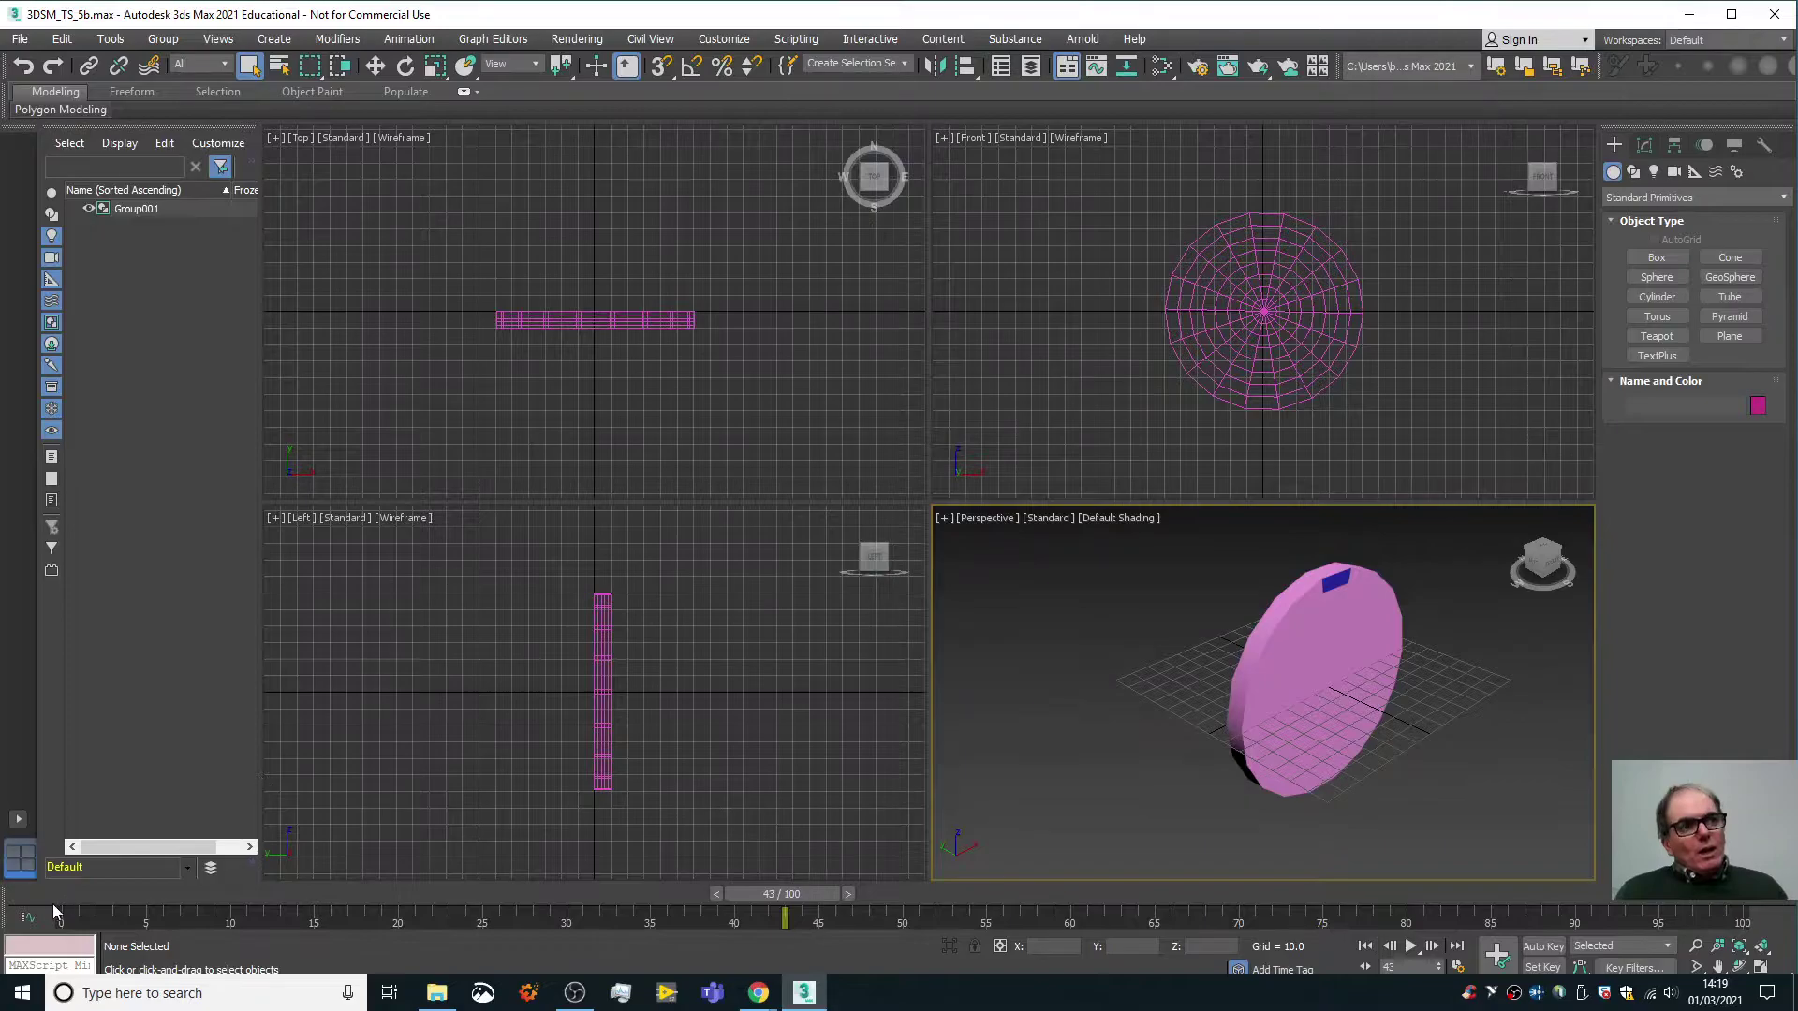
left_click(29, 917)
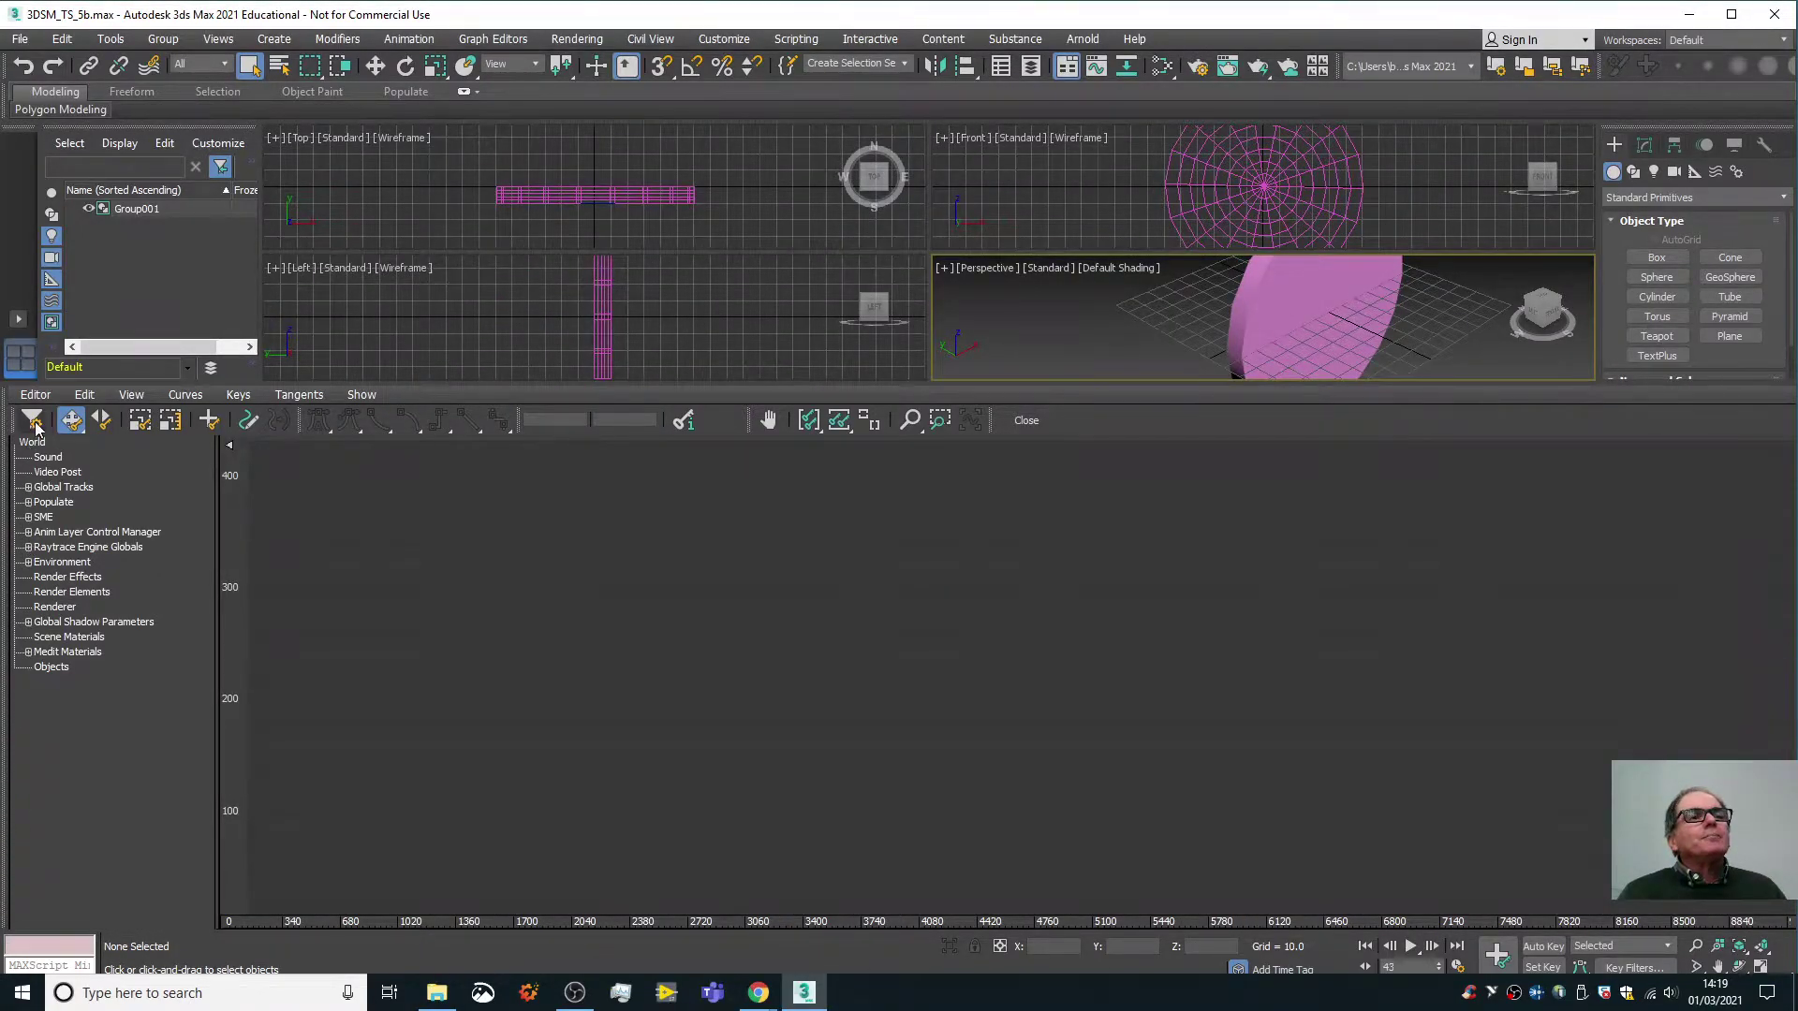
left_click(1329, 284)
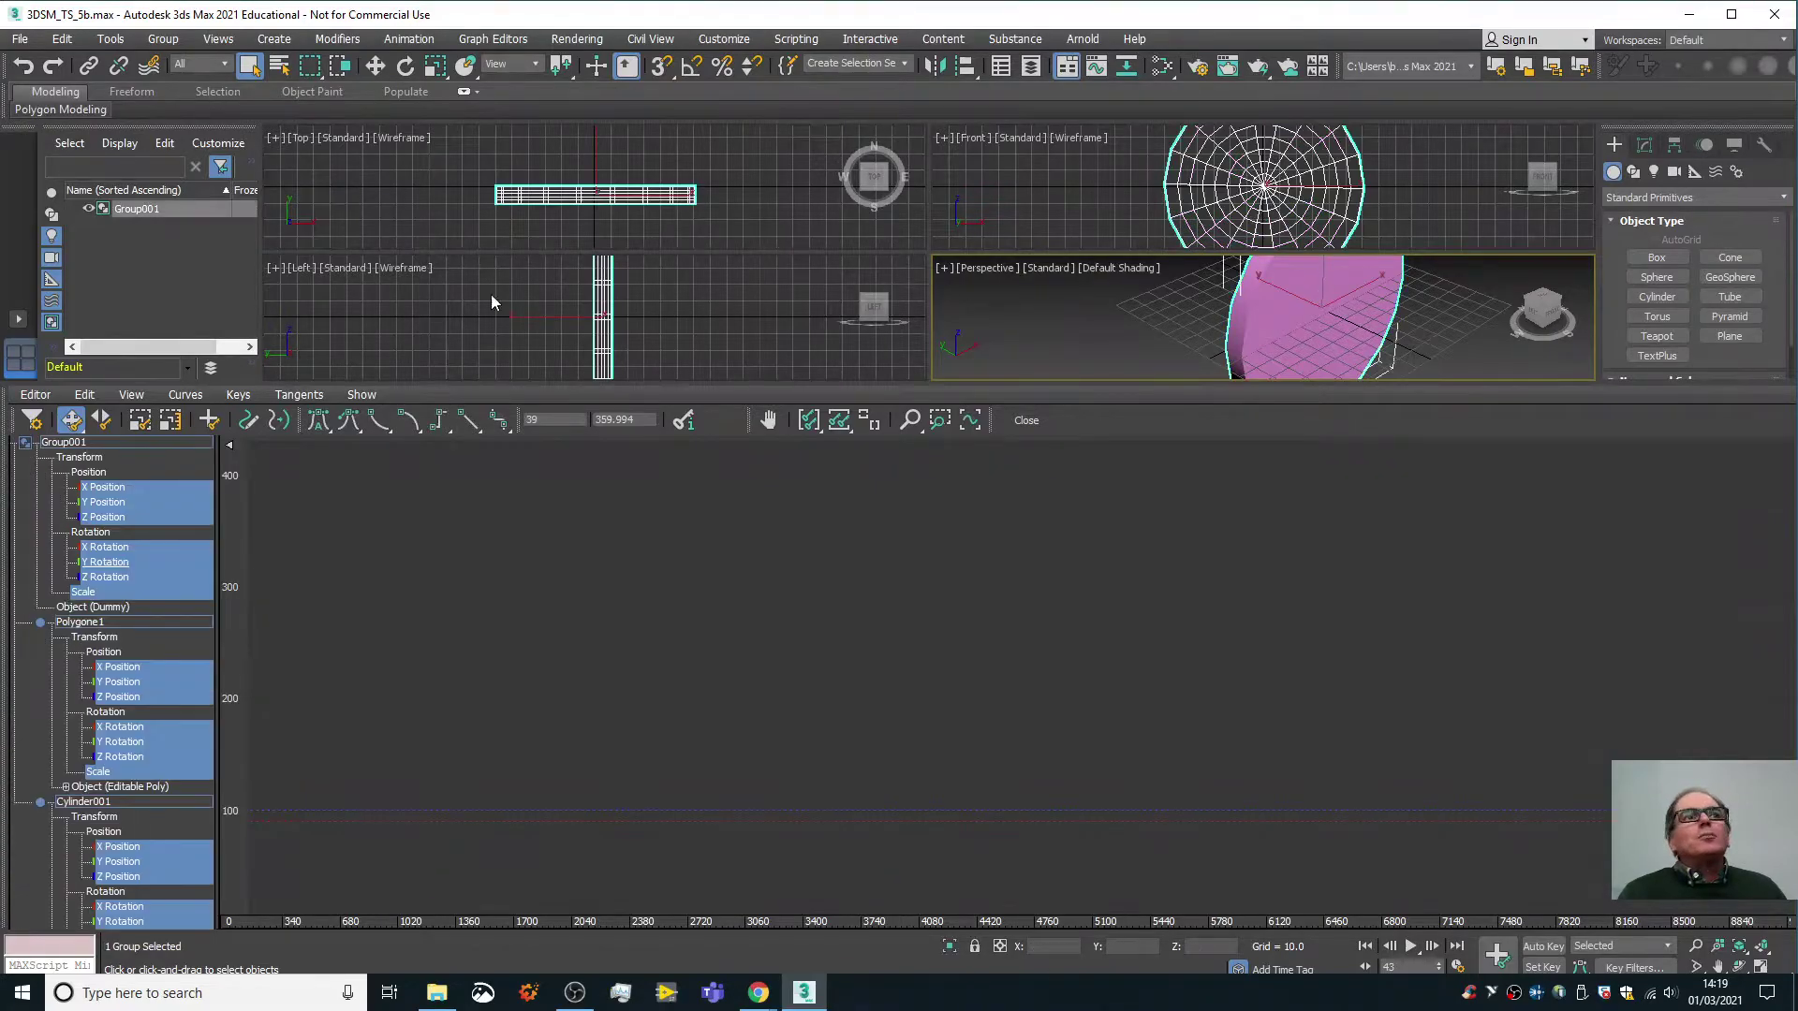
left_click(109, 562)
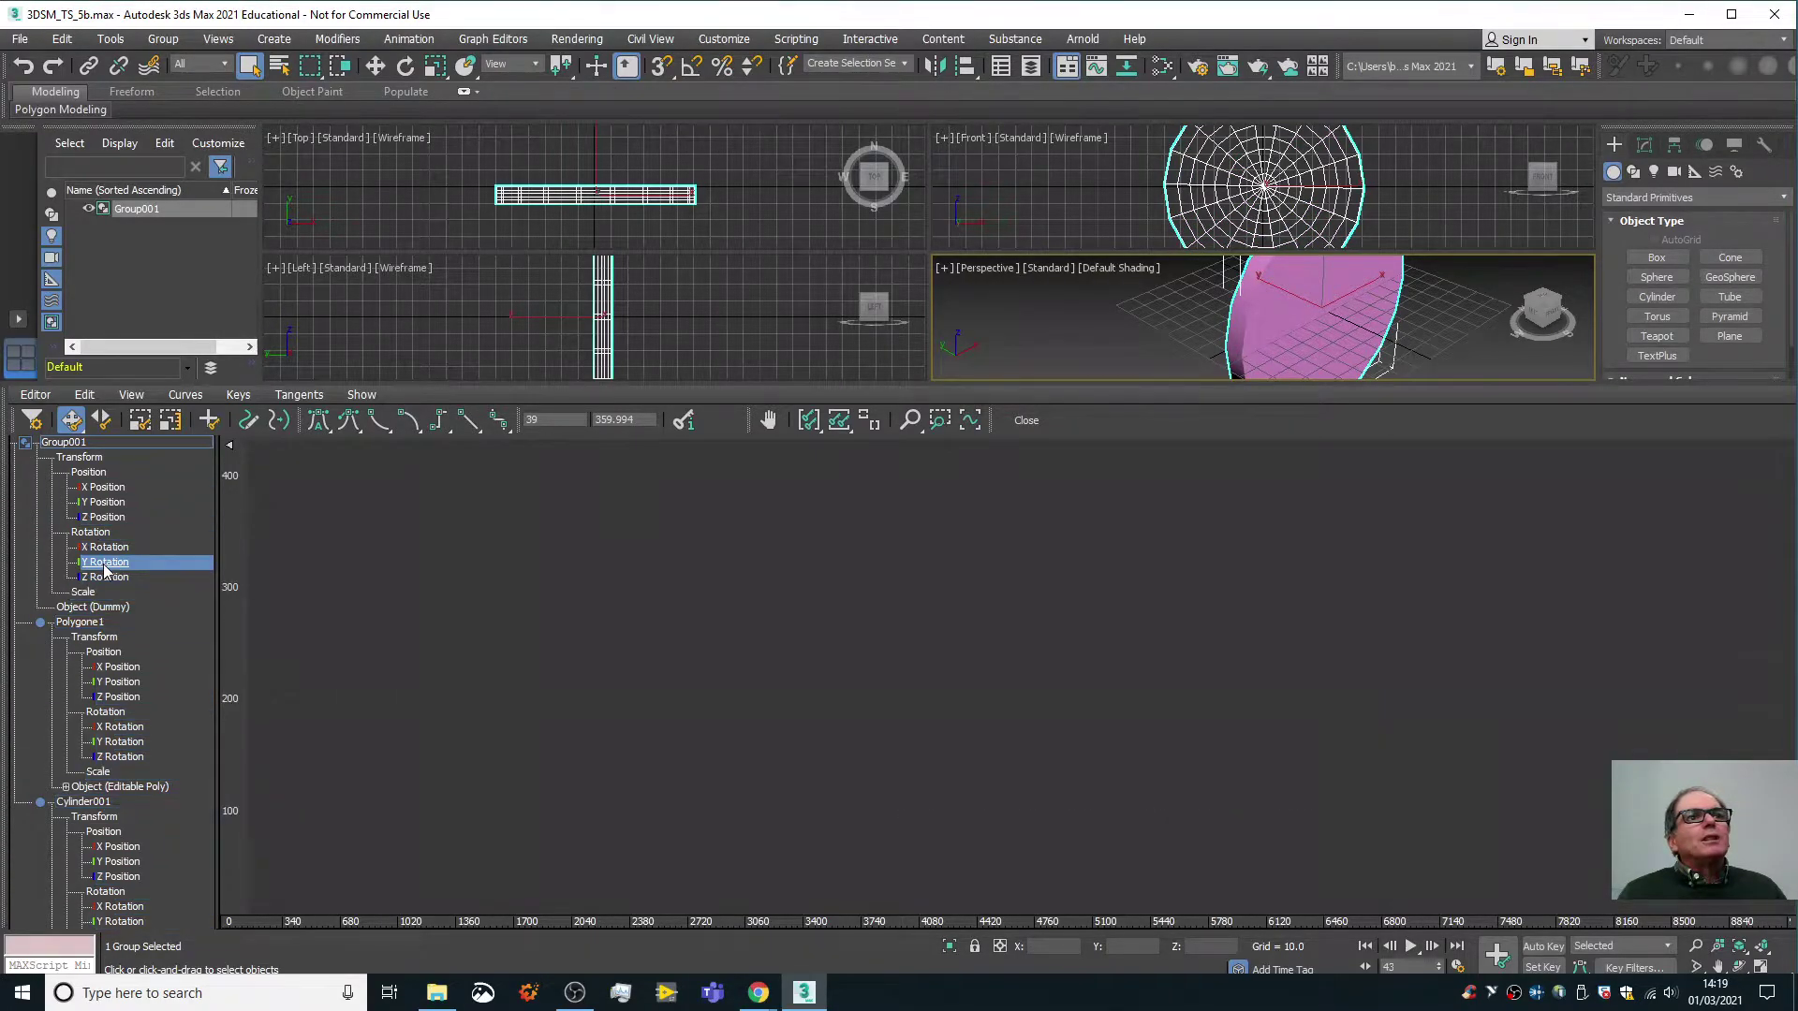
left_click(839, 422)
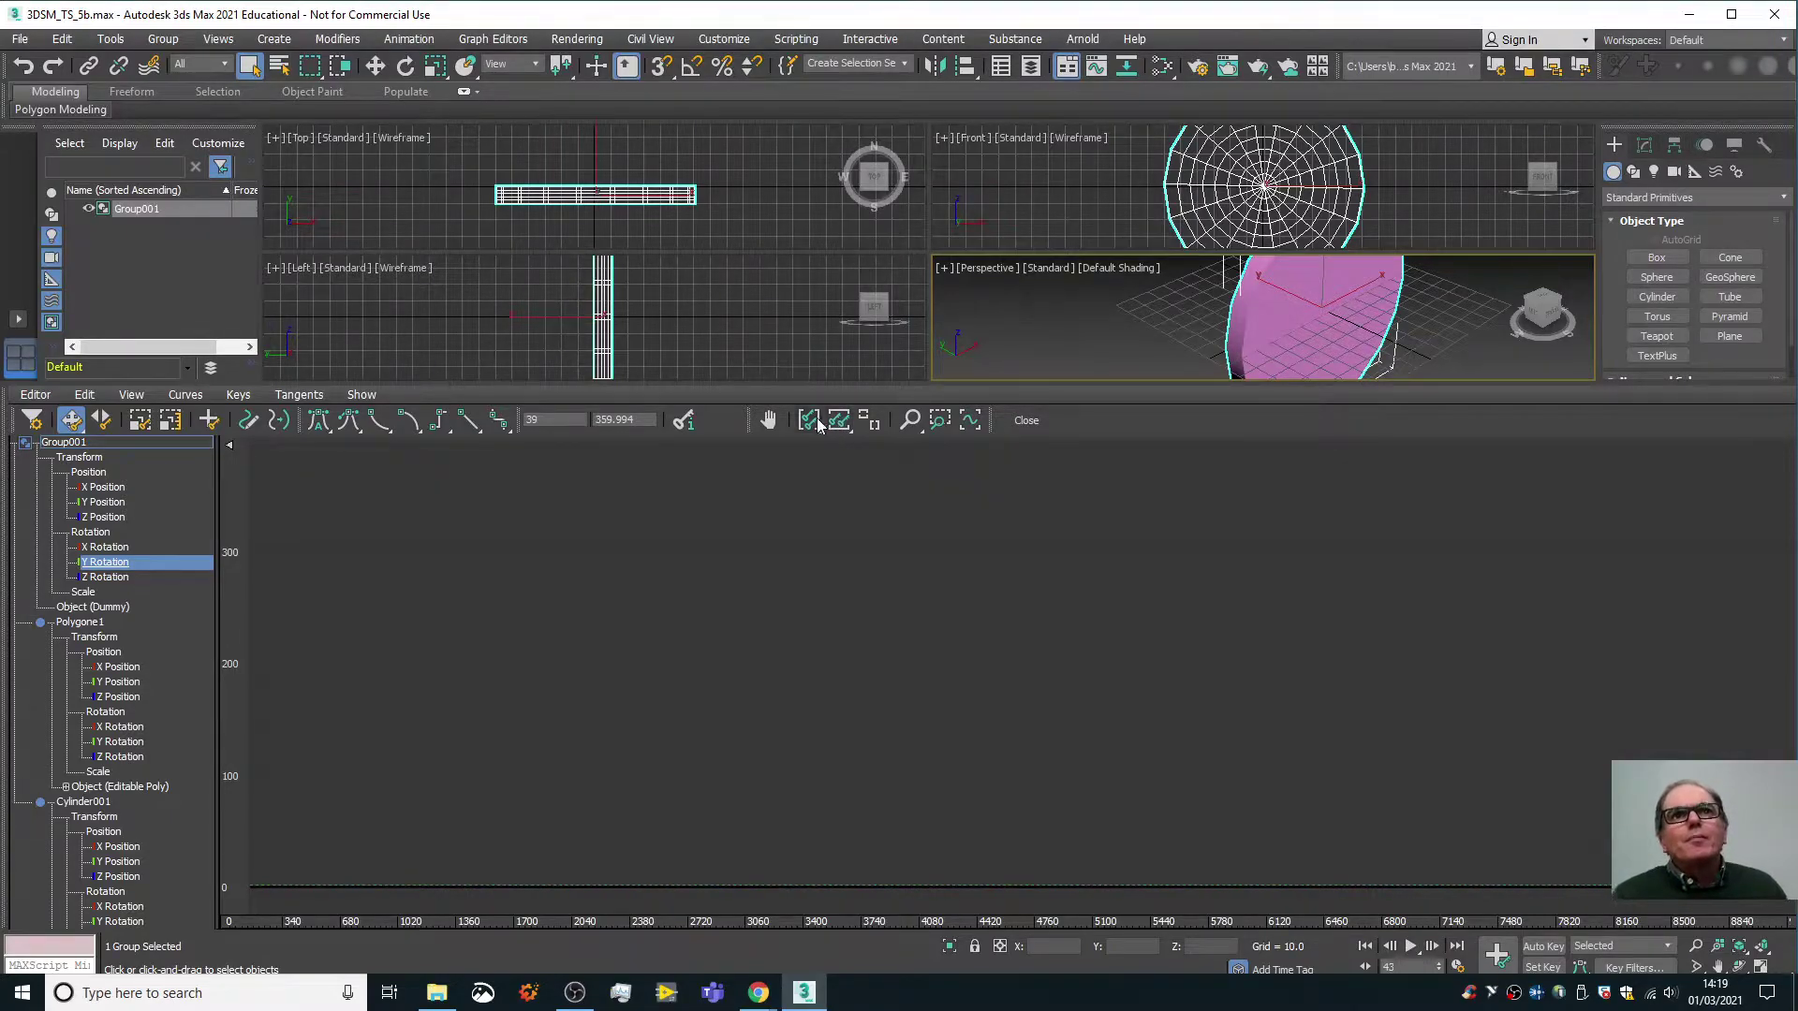
left_click(811, 422)
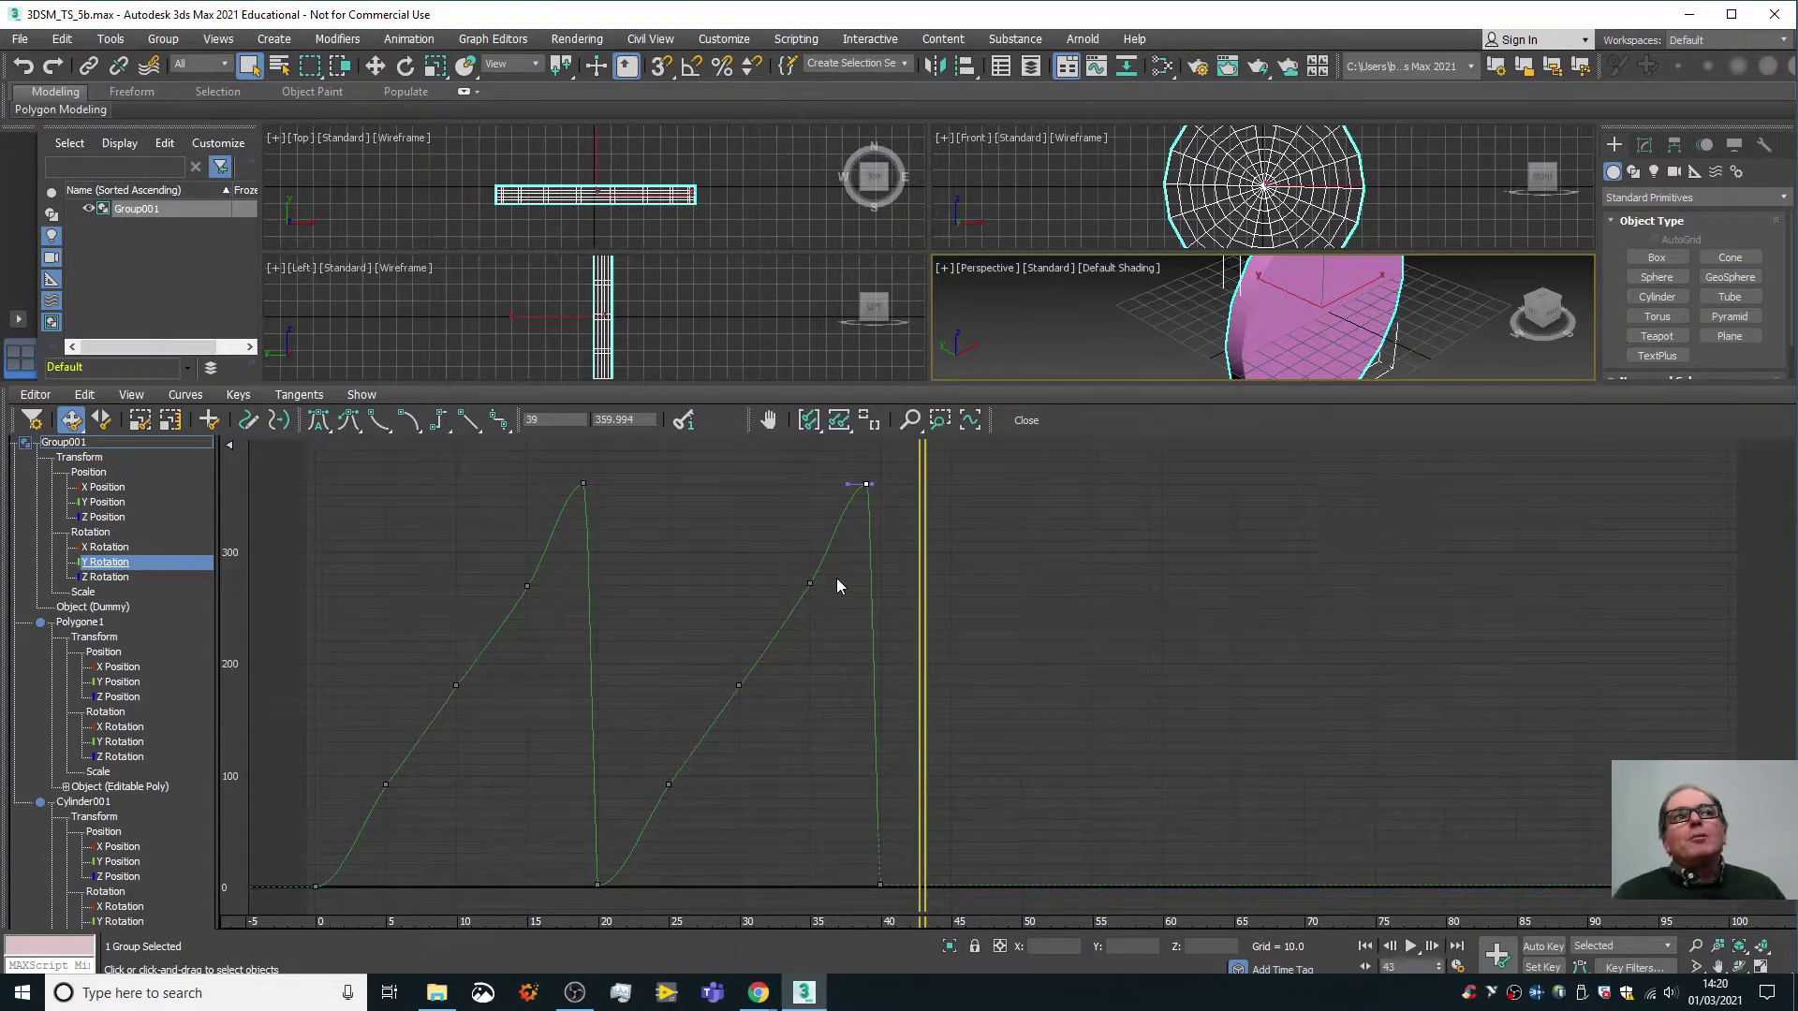
left_click(1026, 418)
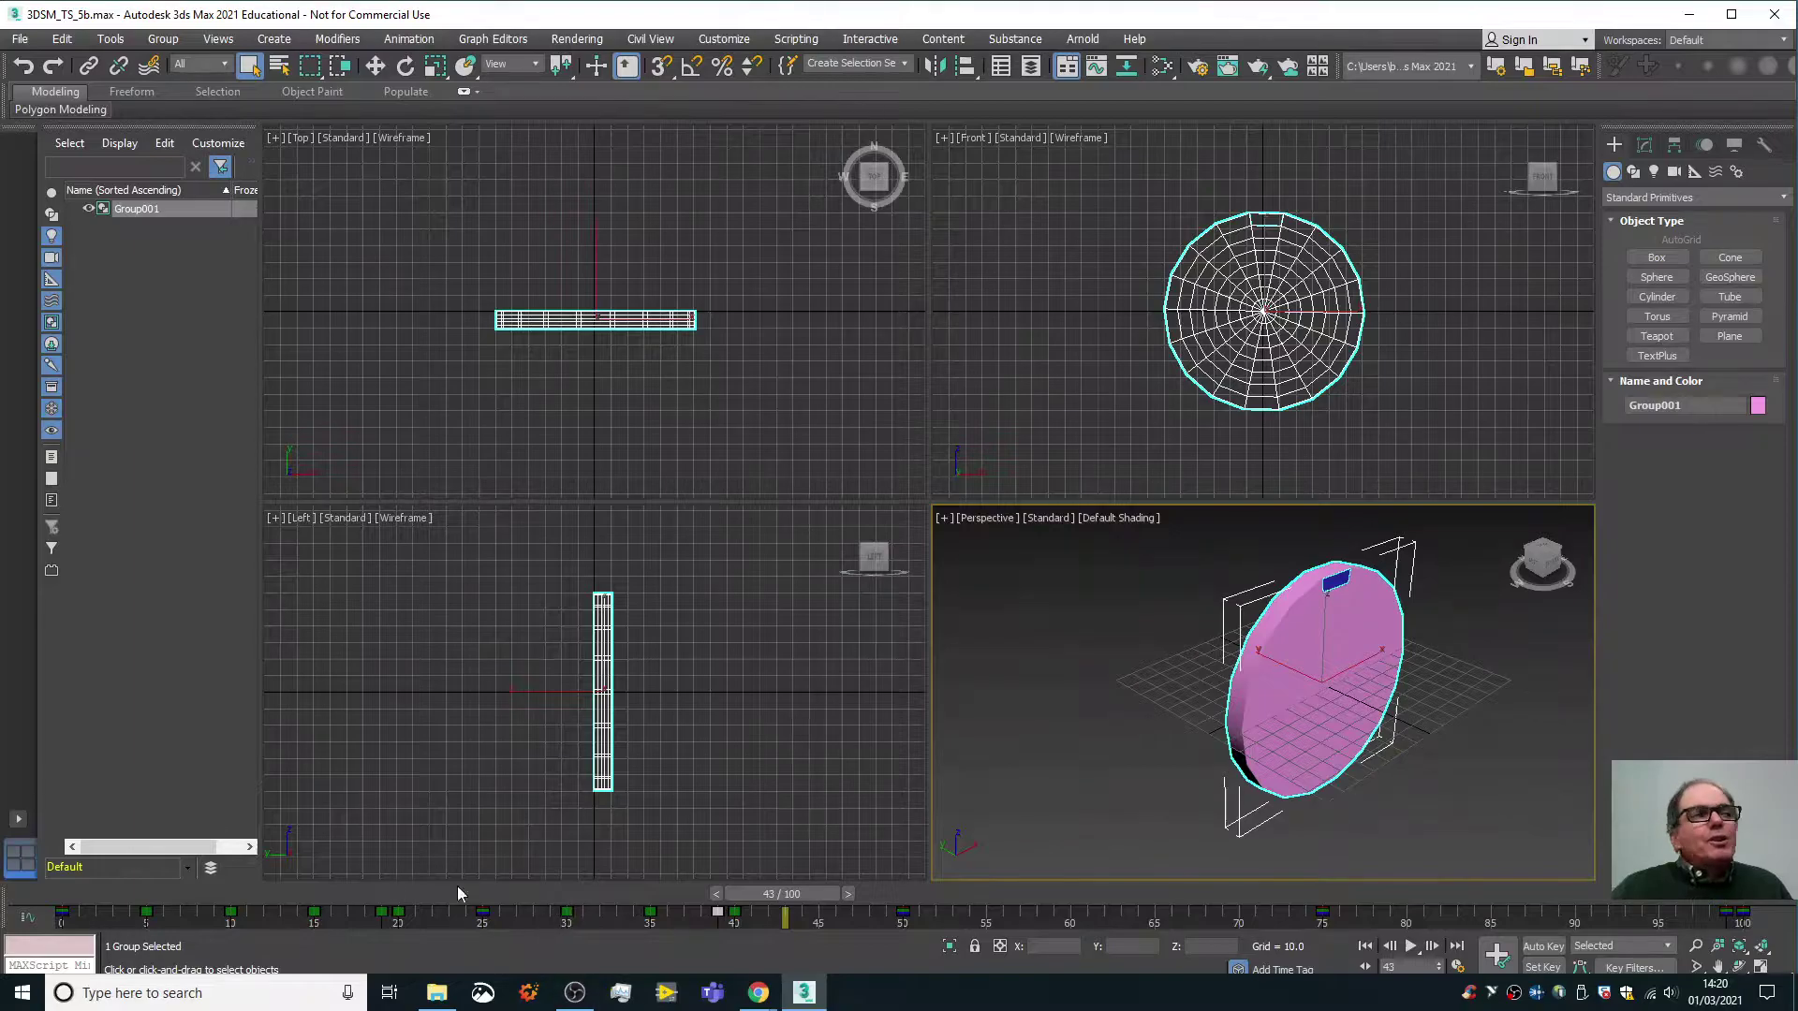
Copy Group001's keys at frames 25, 30, 35, 39 and 40 forward in 20-frame offsets up to frame 100, and play the animation.
mouse_move(759, 993)
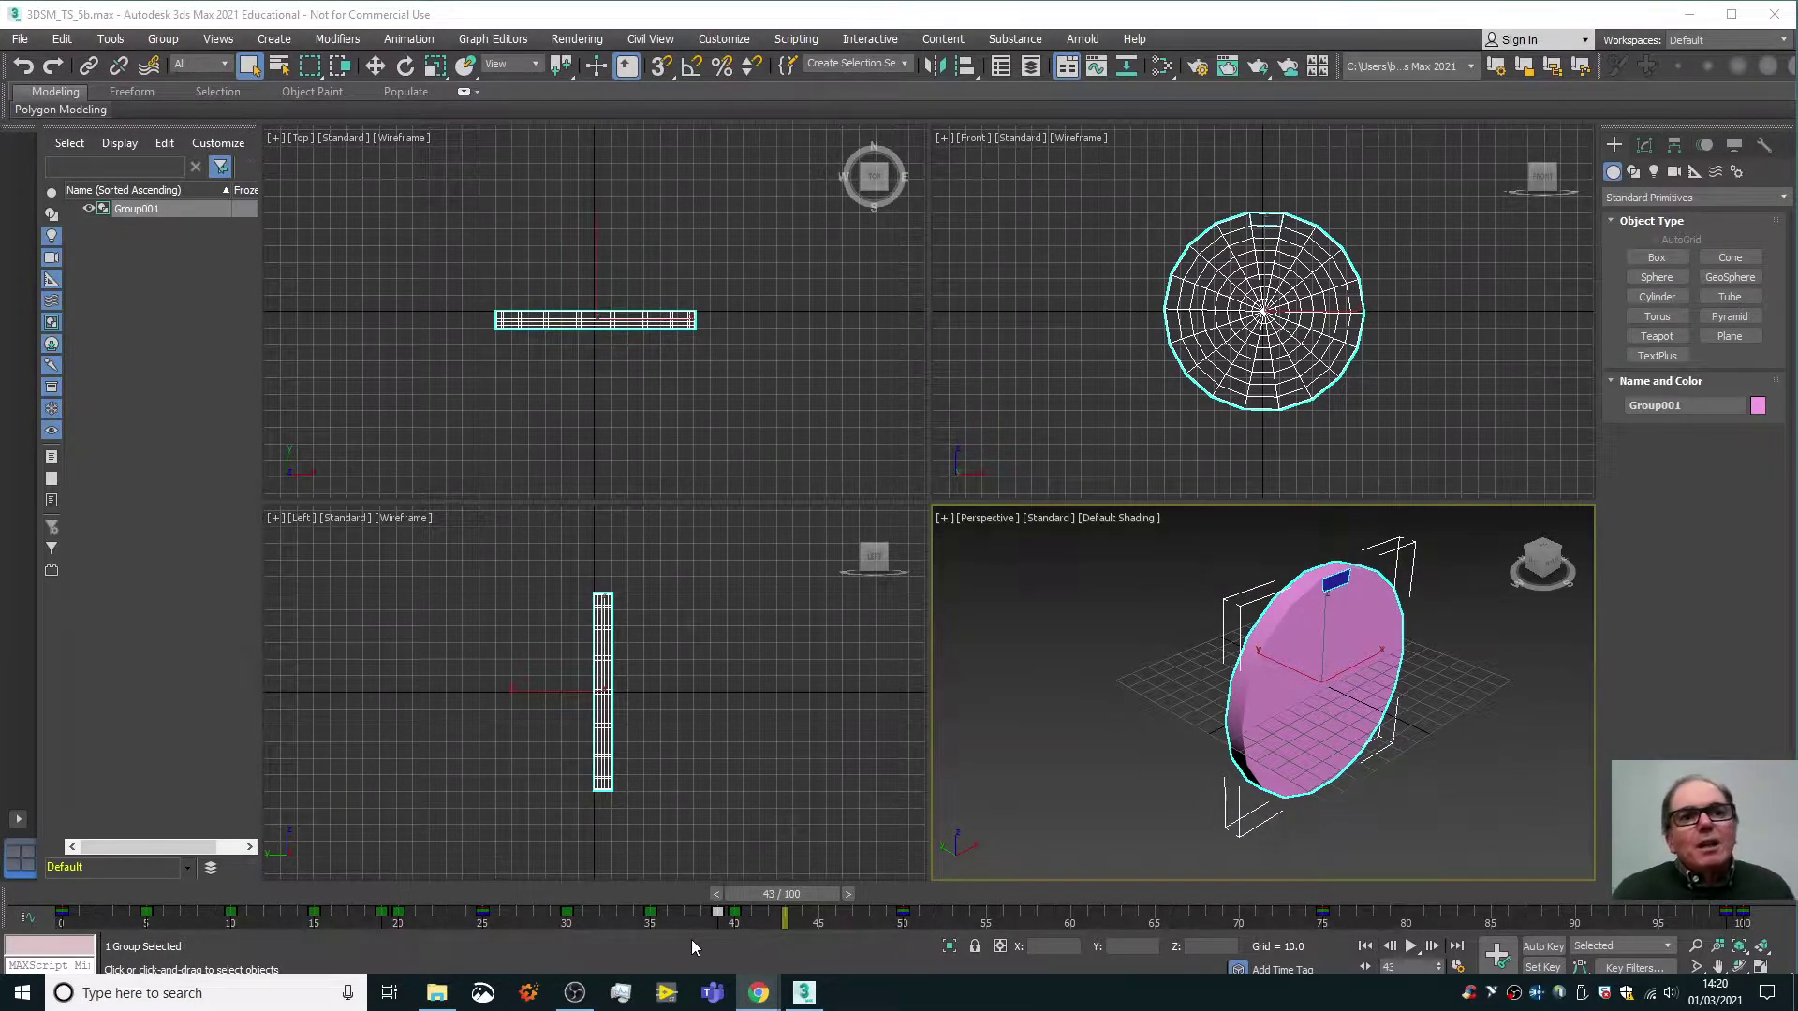
left_click(484, 911)
left_click(568, 912, "ctrl")
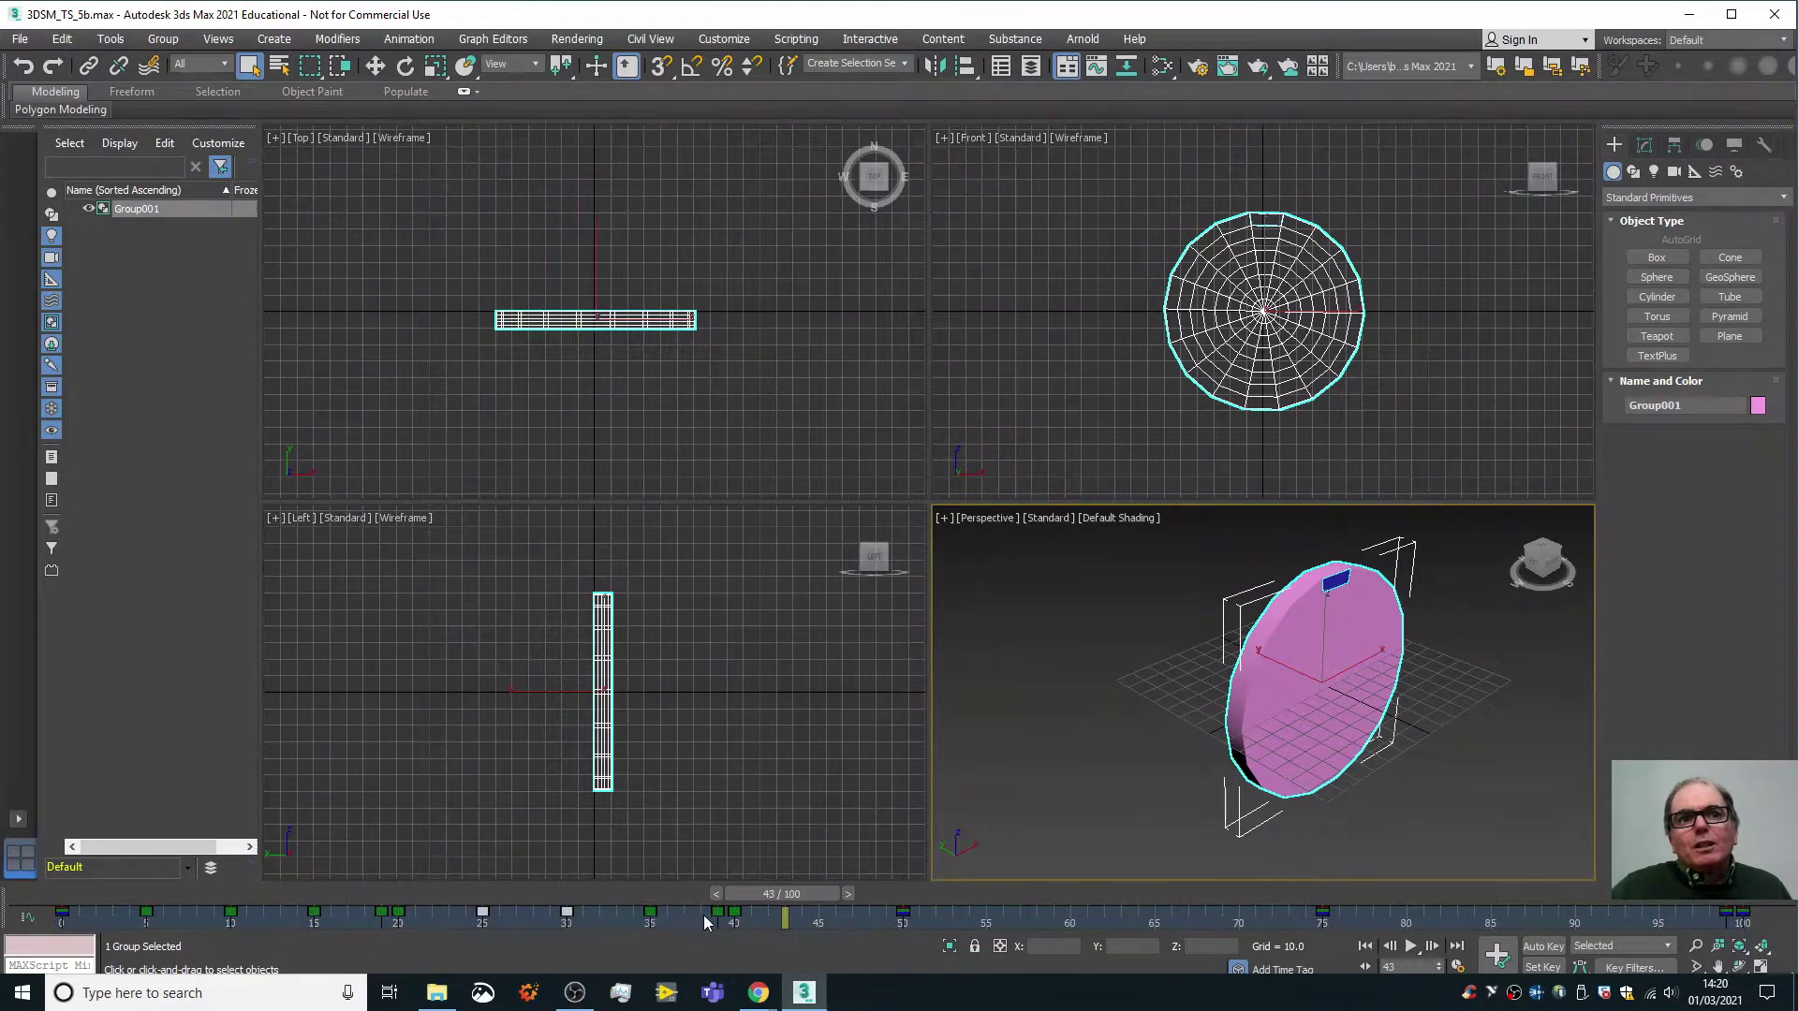
left_click(649, 912, "ctrl")
left_click(717, 911, "ctrl")
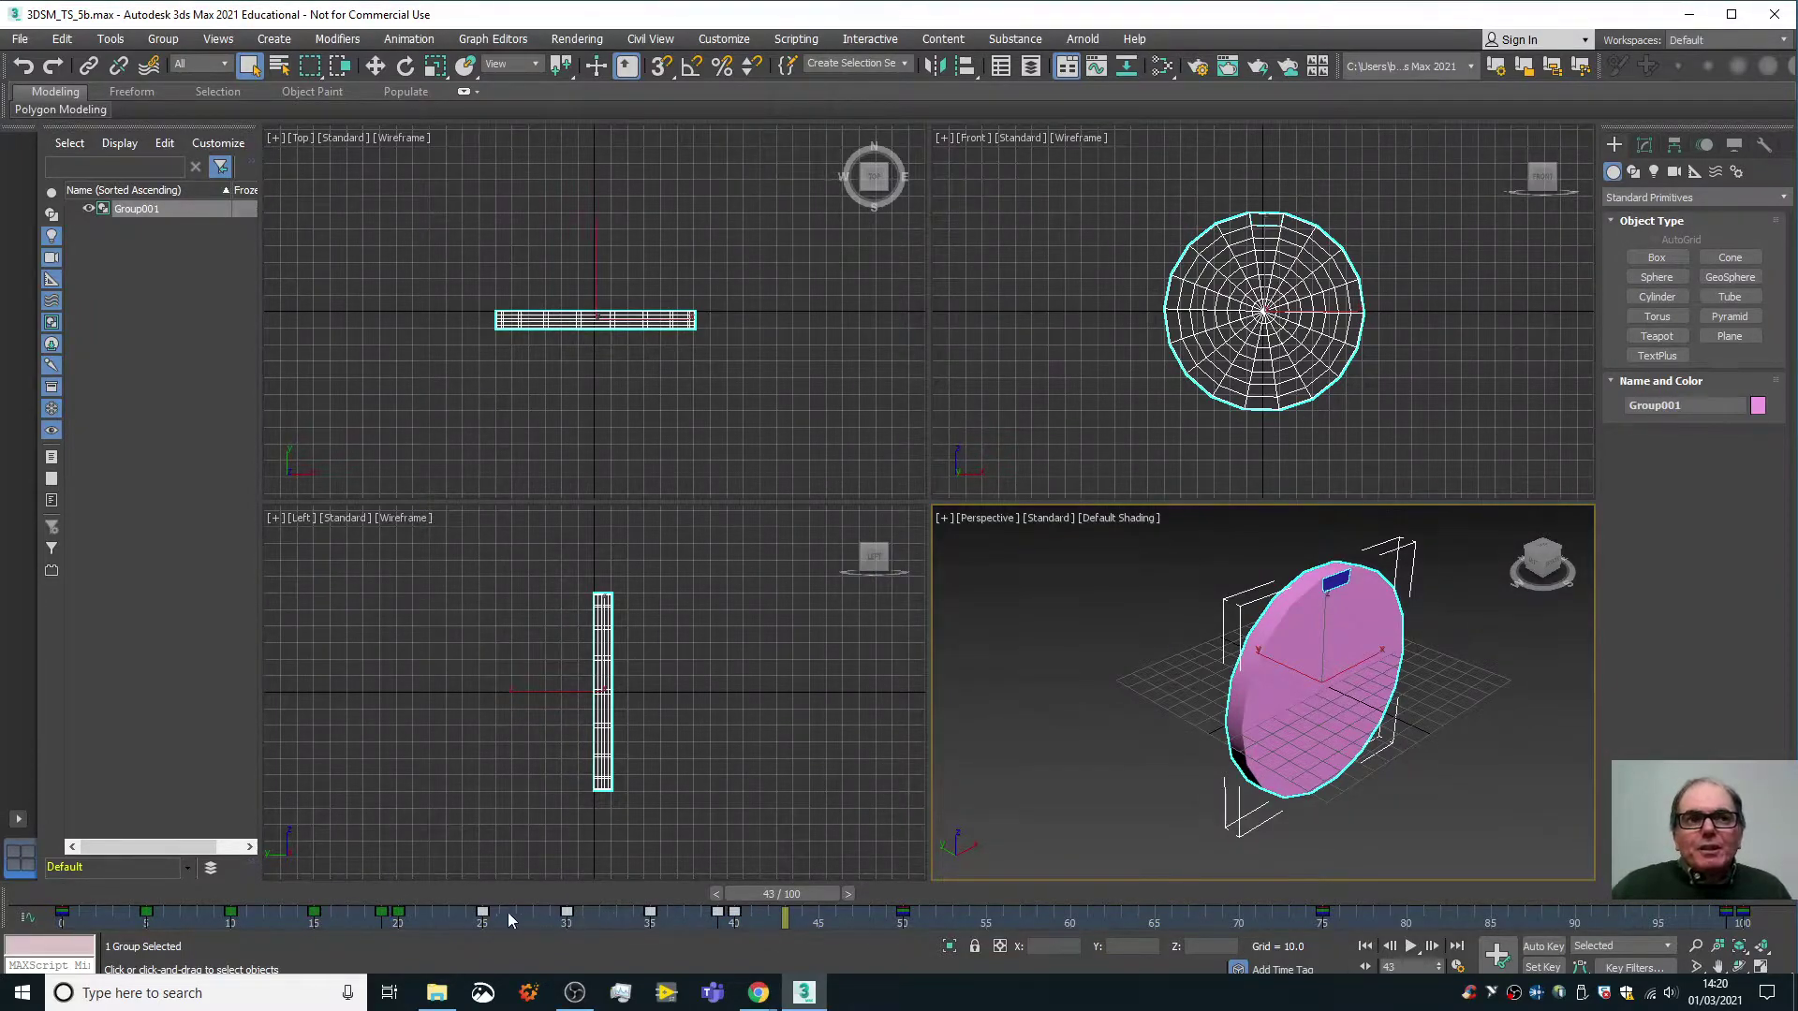
left_click_drag(486, 910, 1491, 908, "shift")
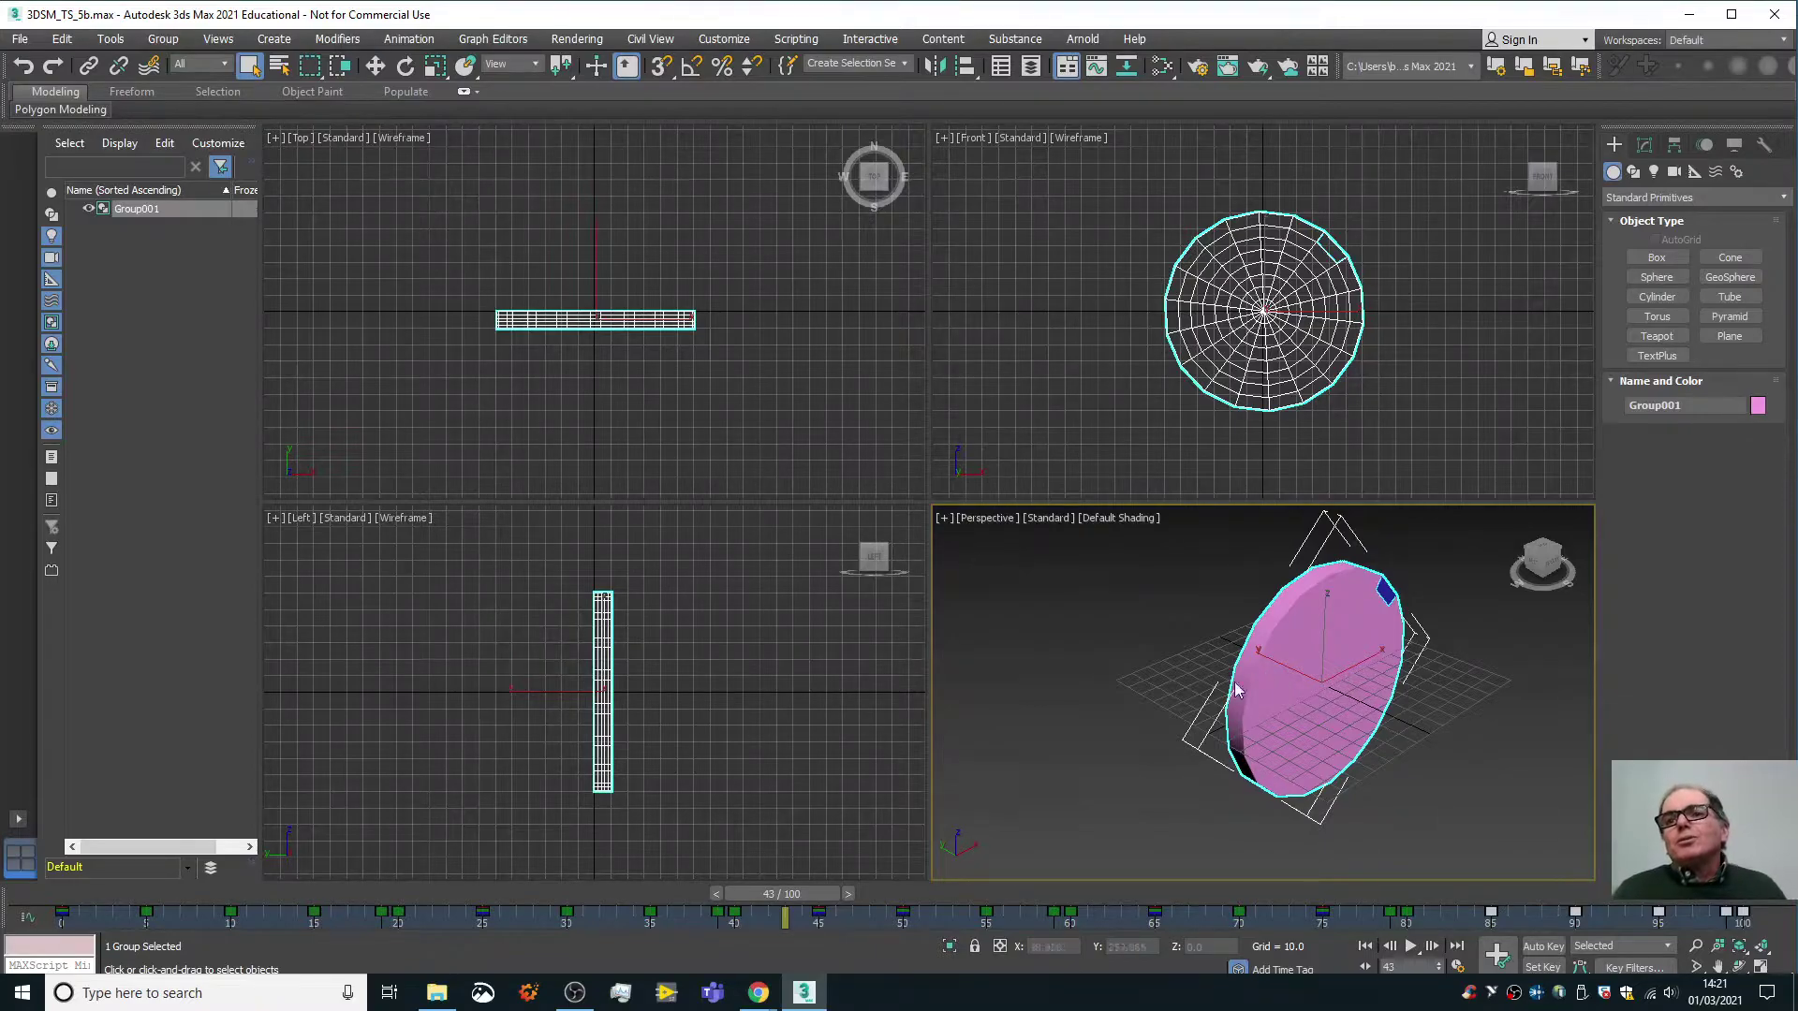
left_click(1413, 947)
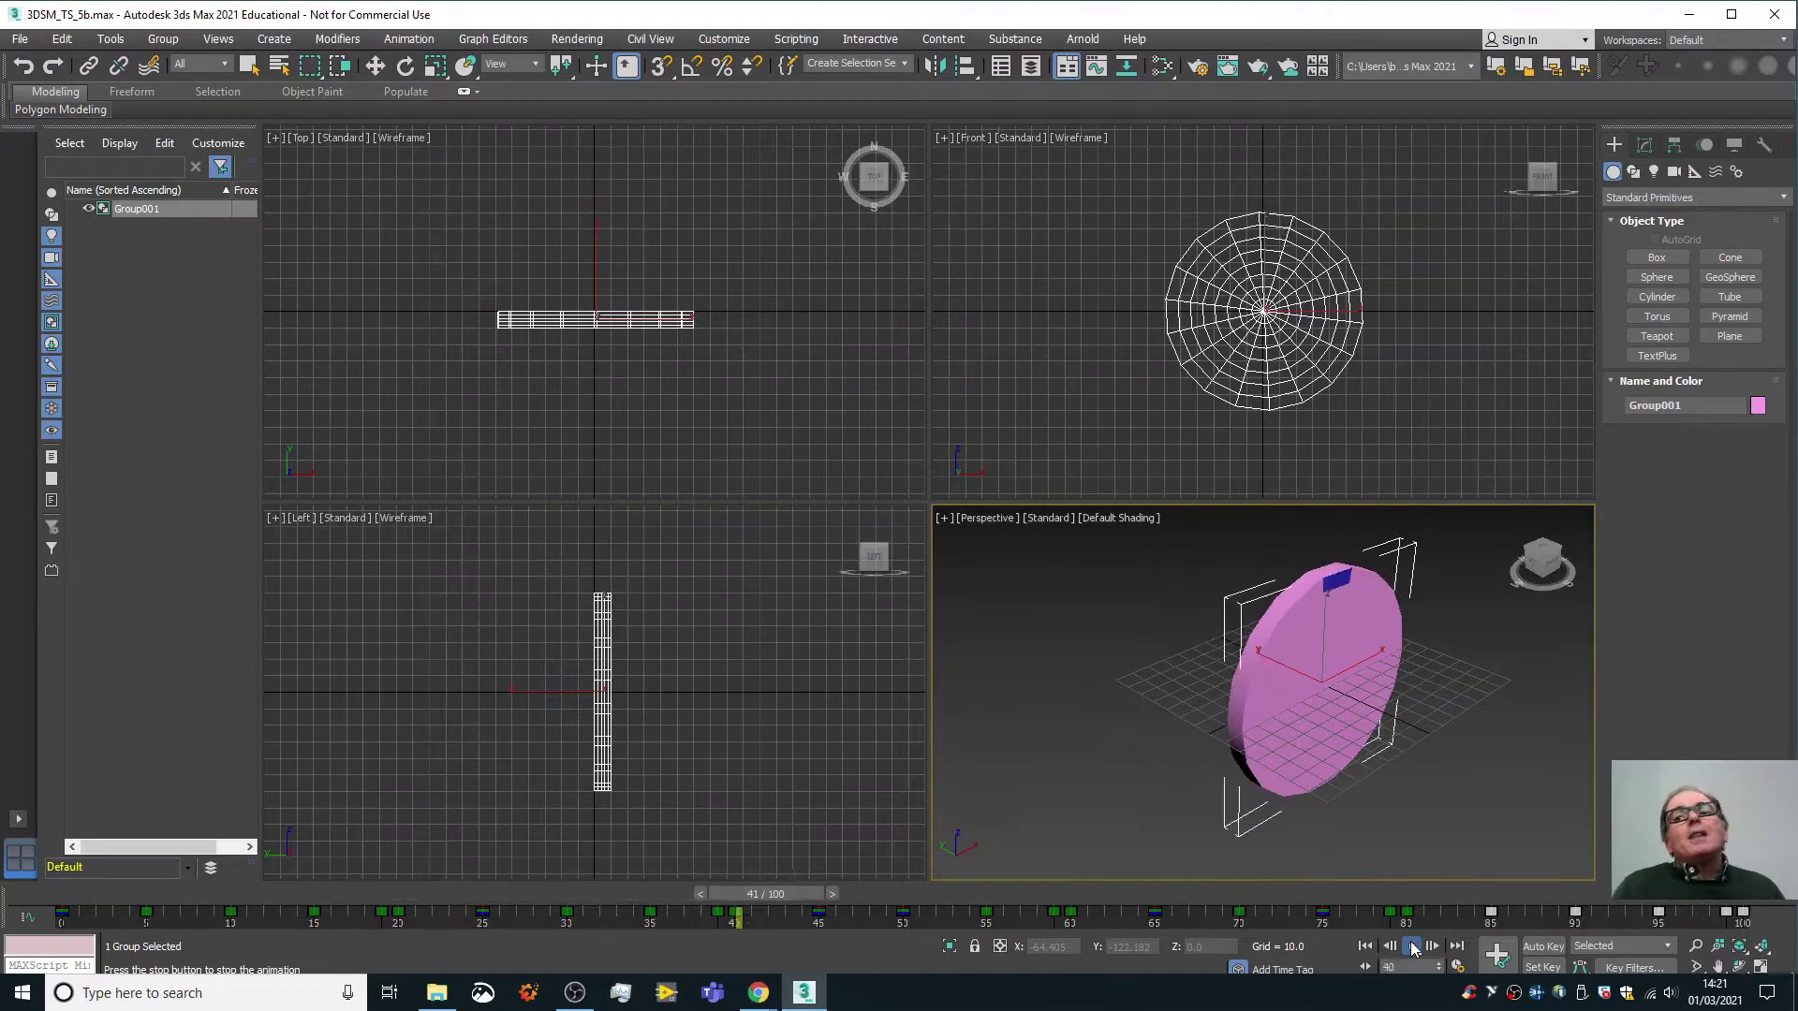
left_click(1414, 948)
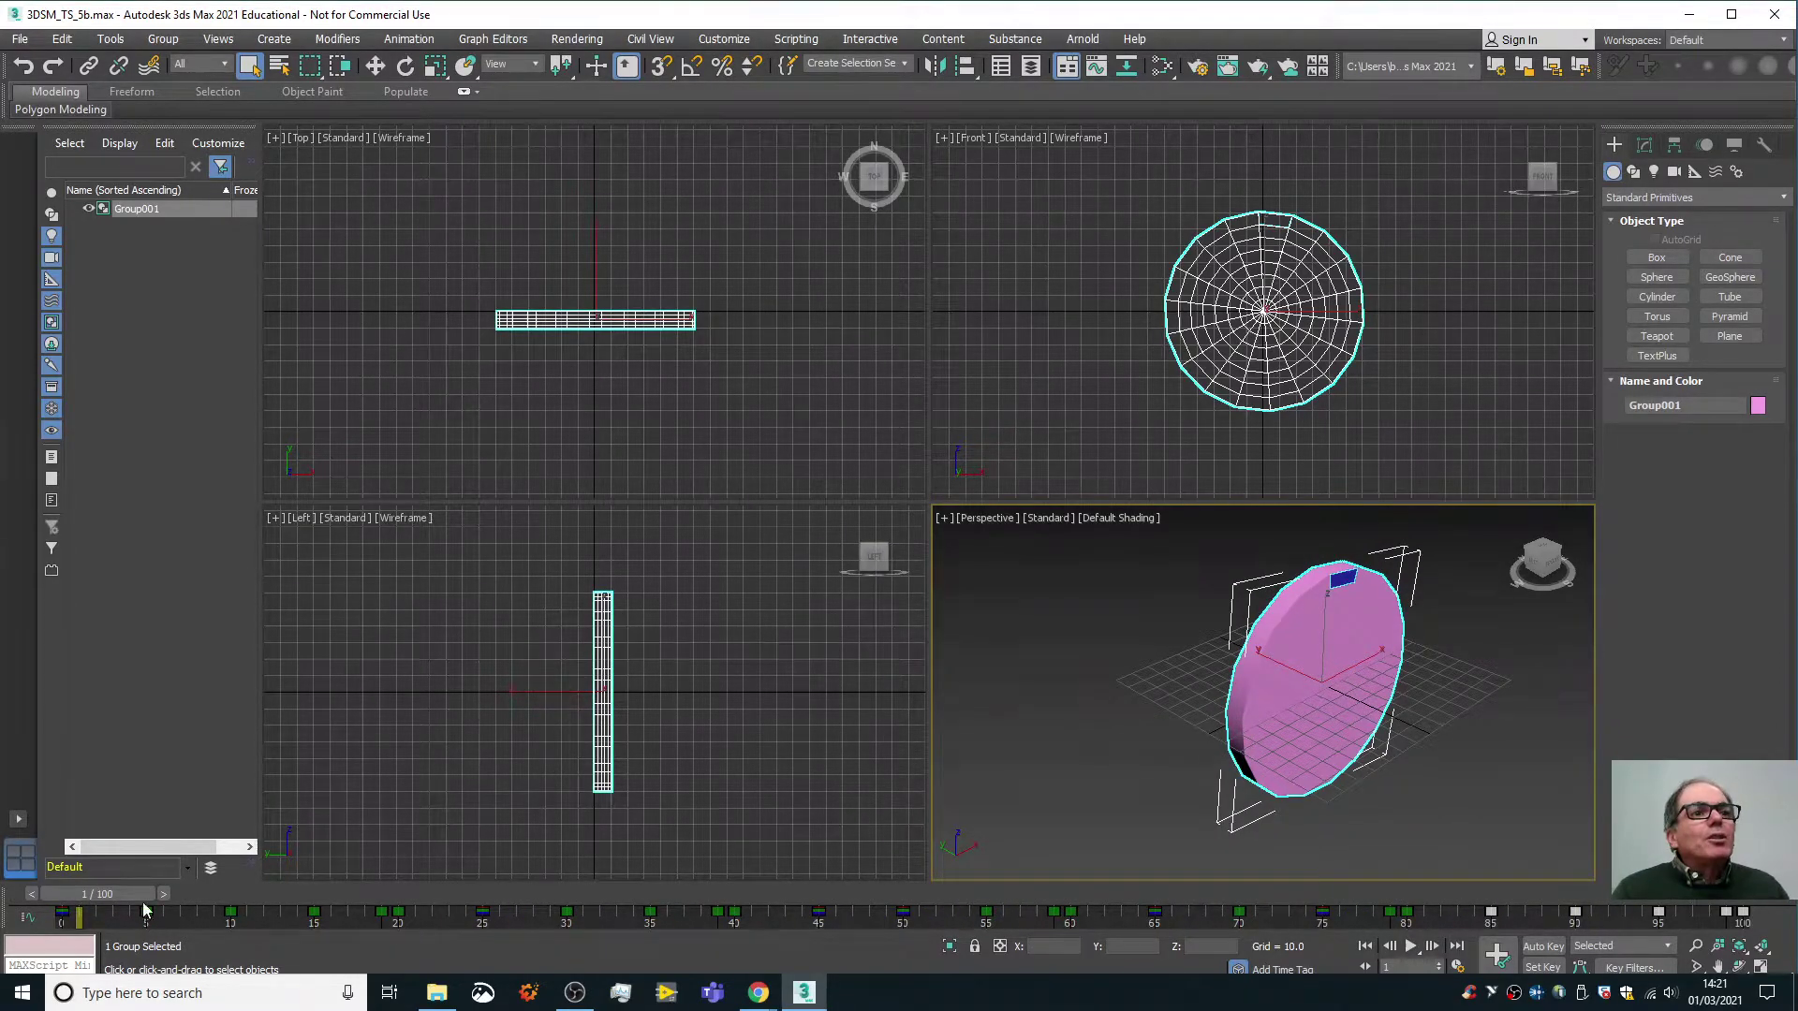
Open the mini curve editor on Group001's Y Rotation track and inspect the copied keys along the curve.
left_click(23, 916)
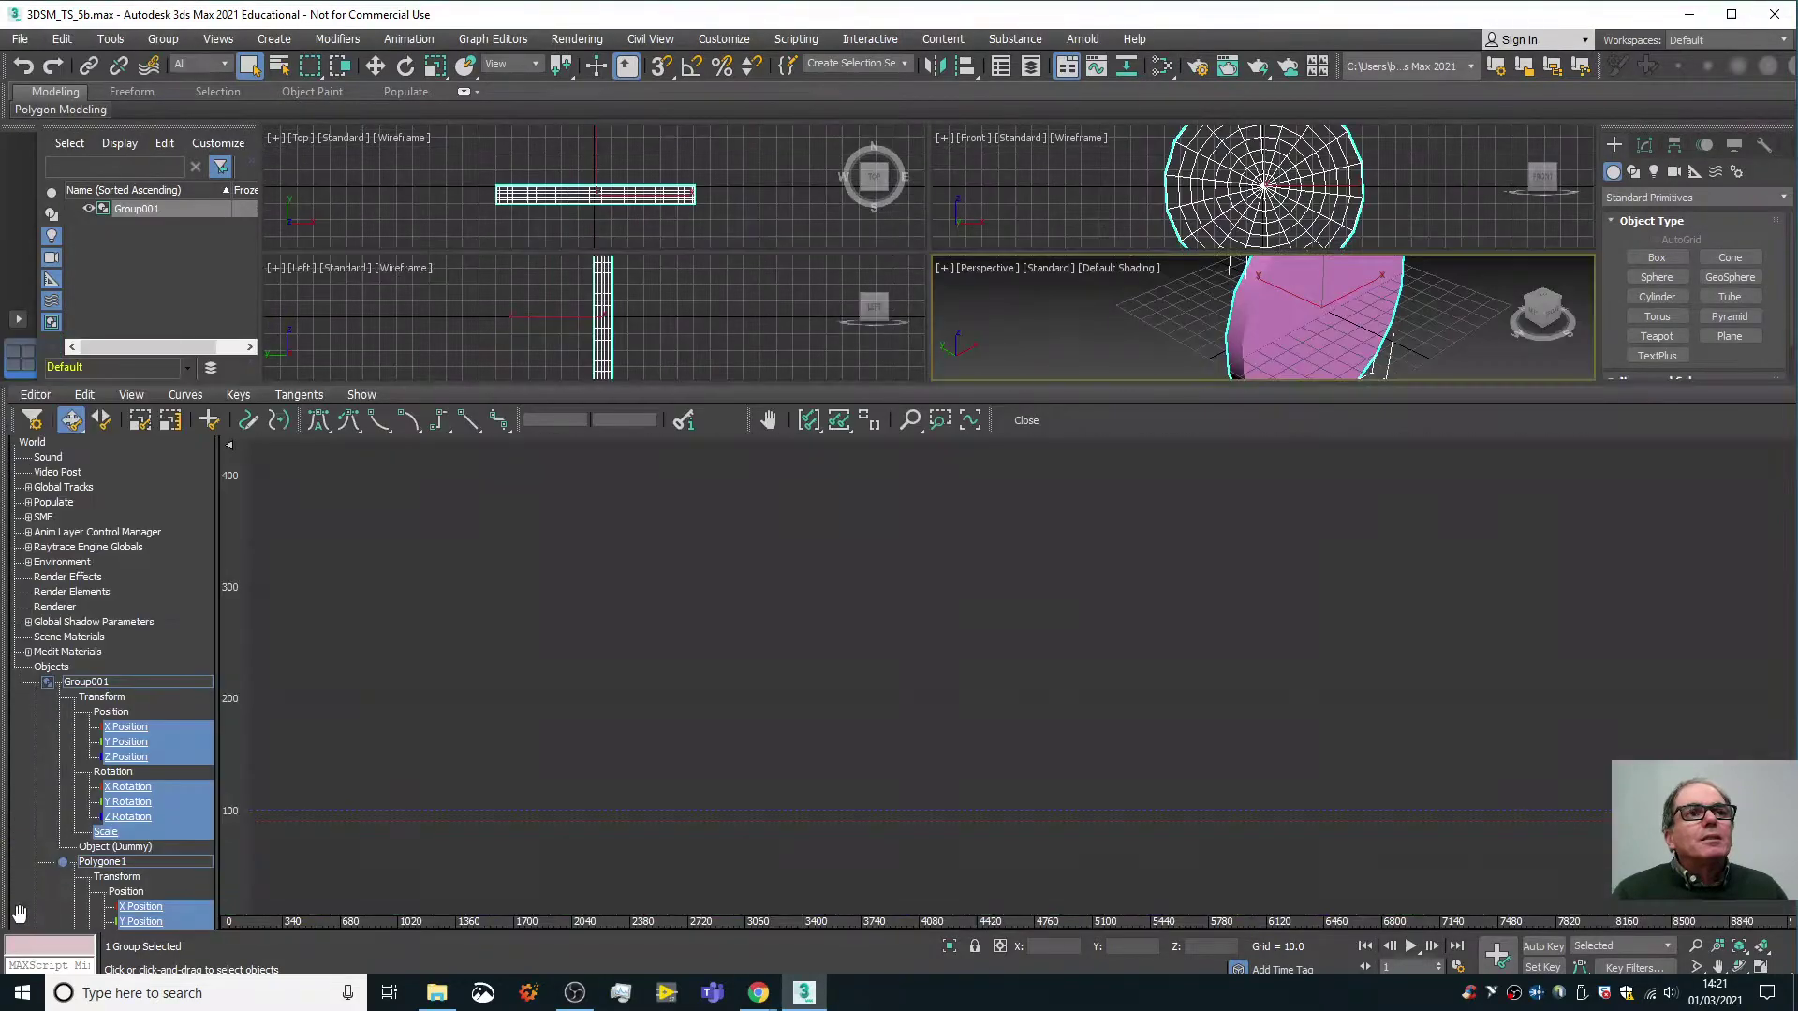
left_click(137, 803)
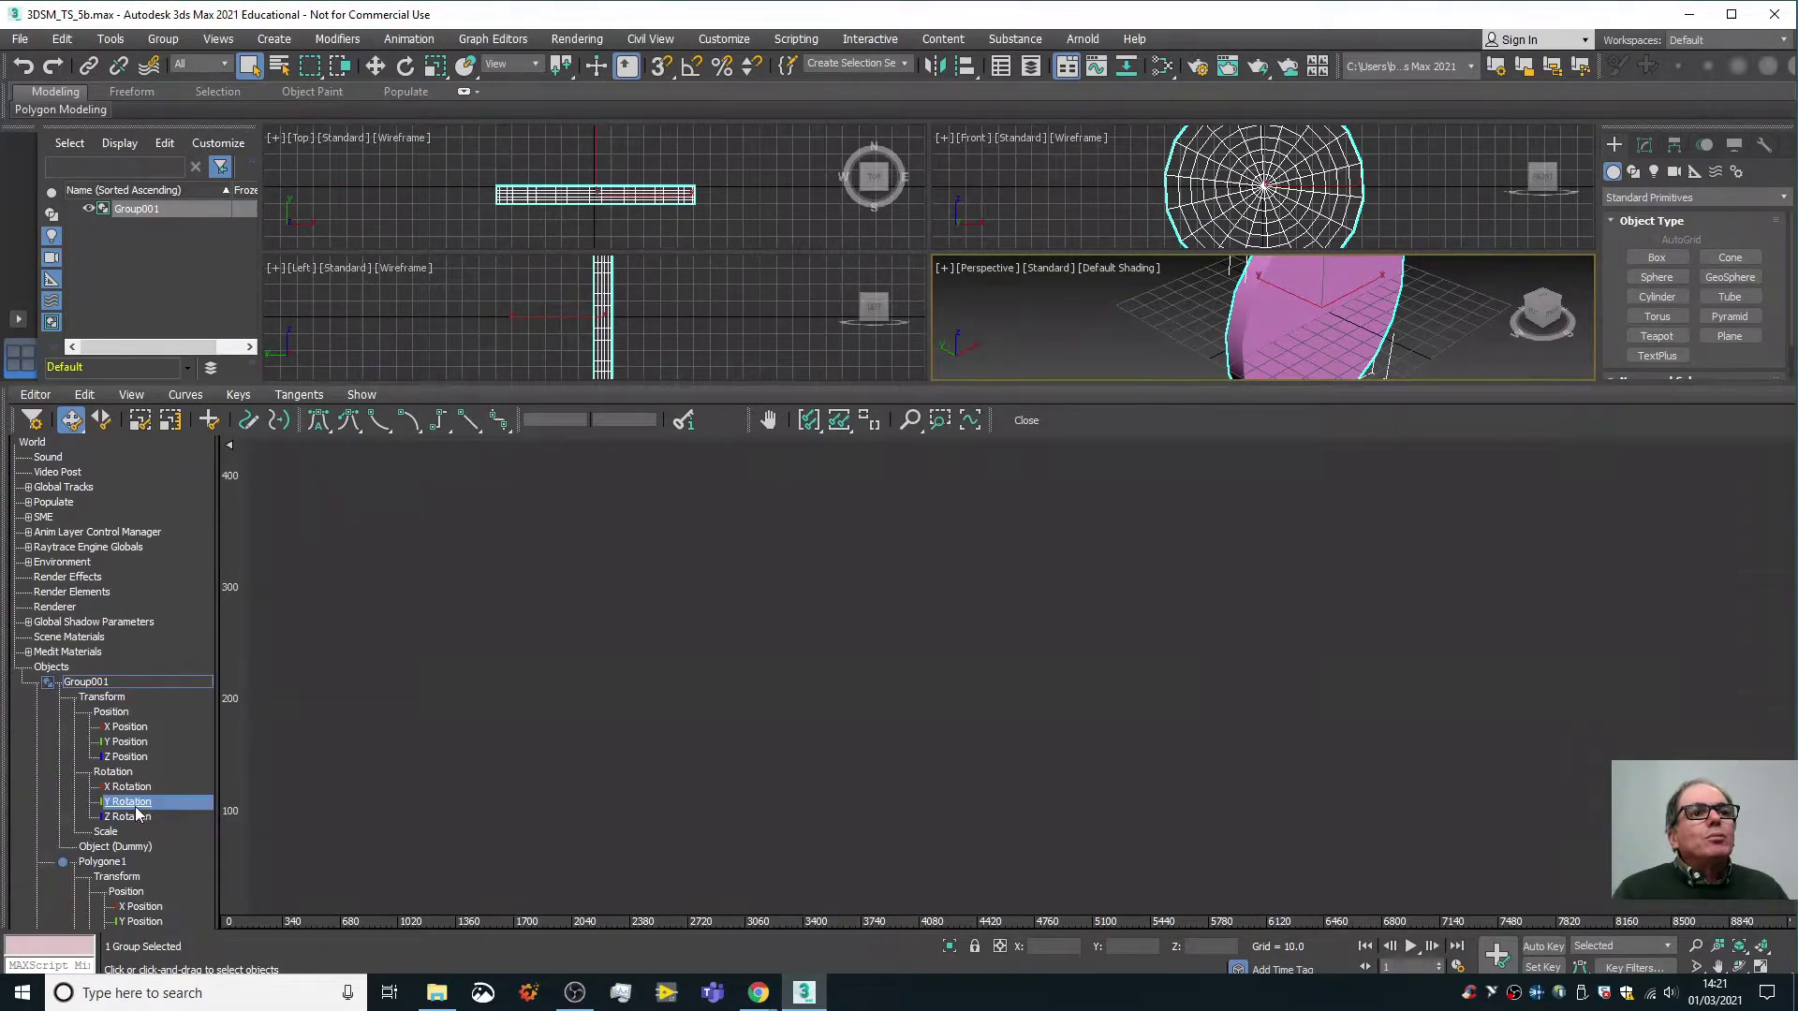
left_click(836, 423)
left_click(833, 427)
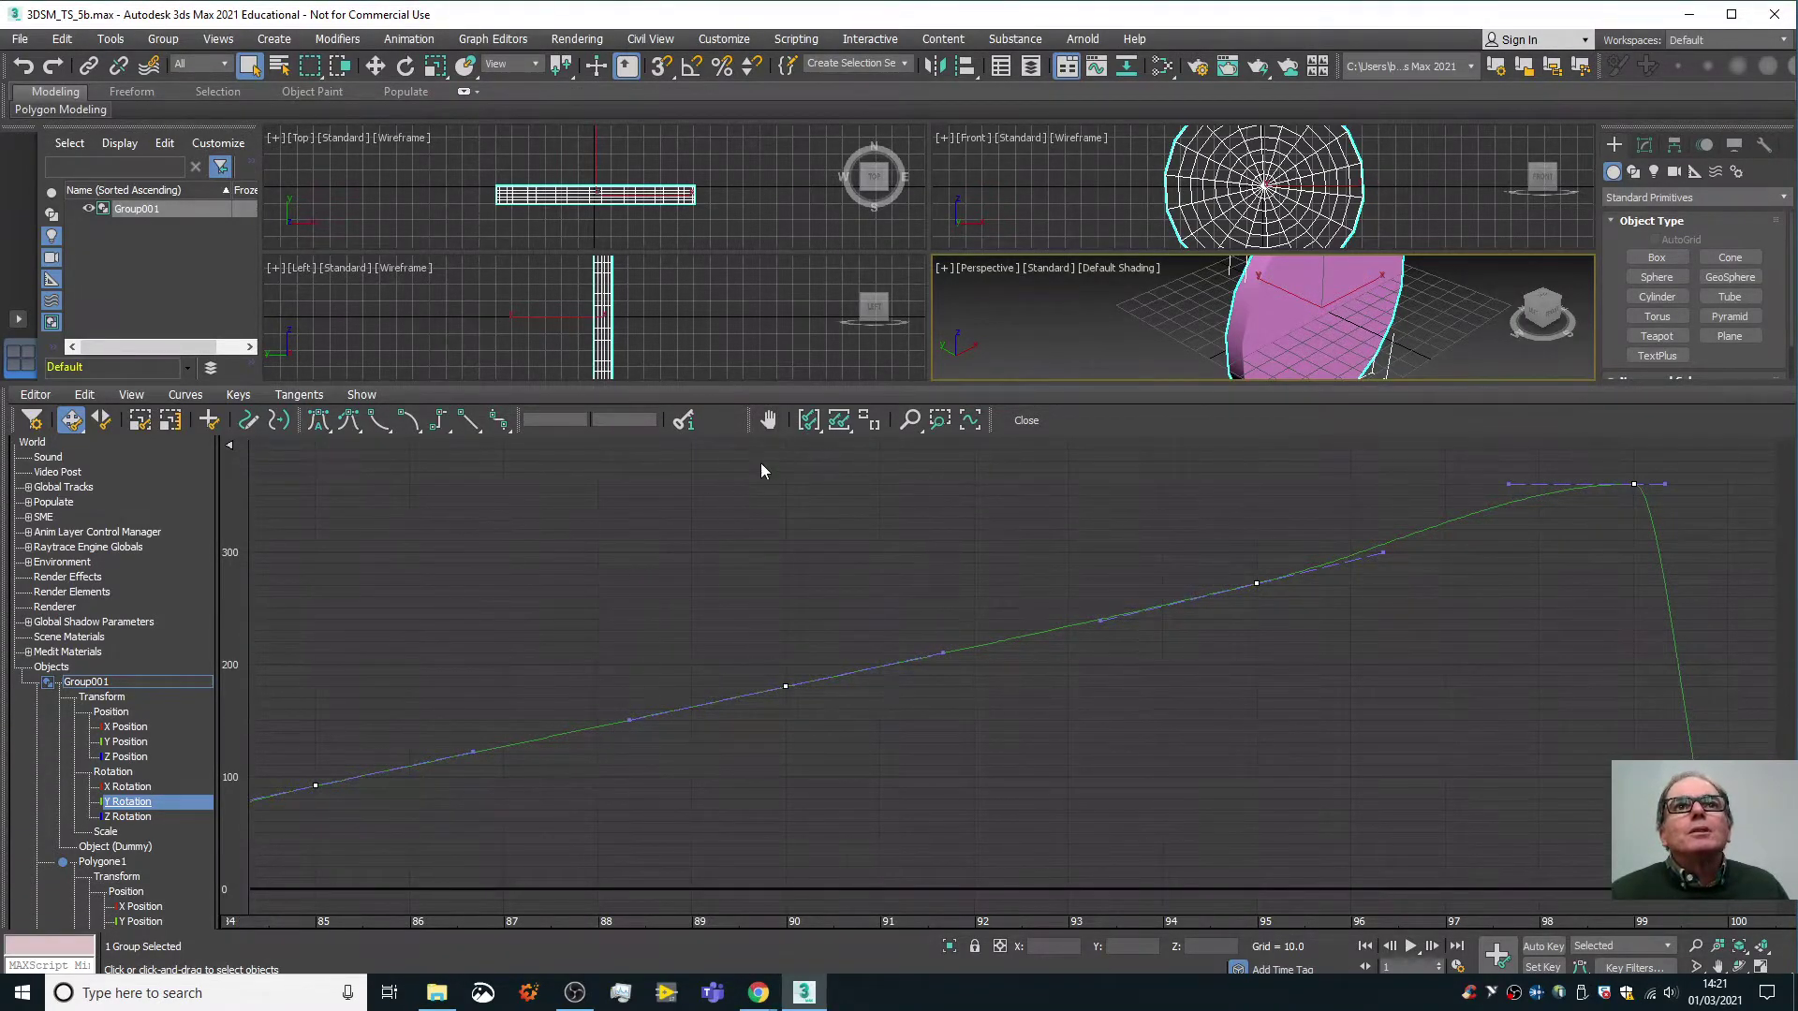
left_click(768, 428)
left_click_drag(330, 653, 1360, 654)
left_click_drag(391, 692, 1498, 816)
left_click_drag(477, 770, 1136, 574)
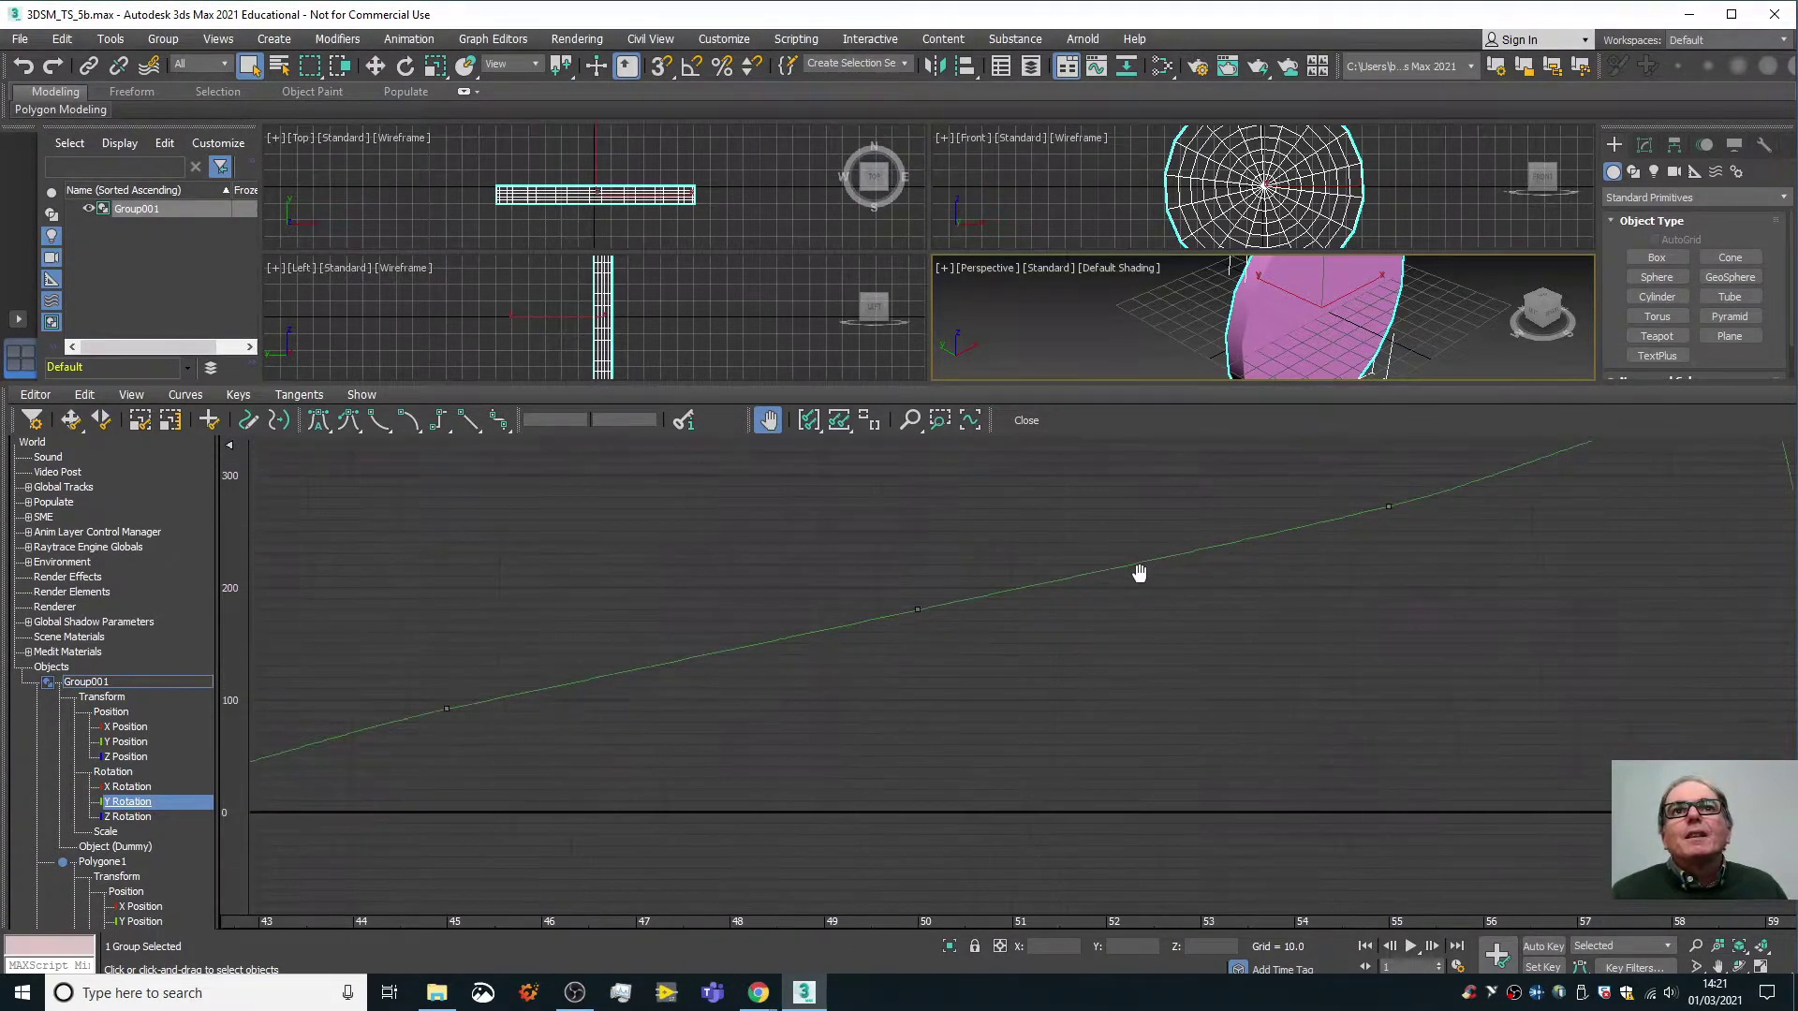
left_click(871, 425)
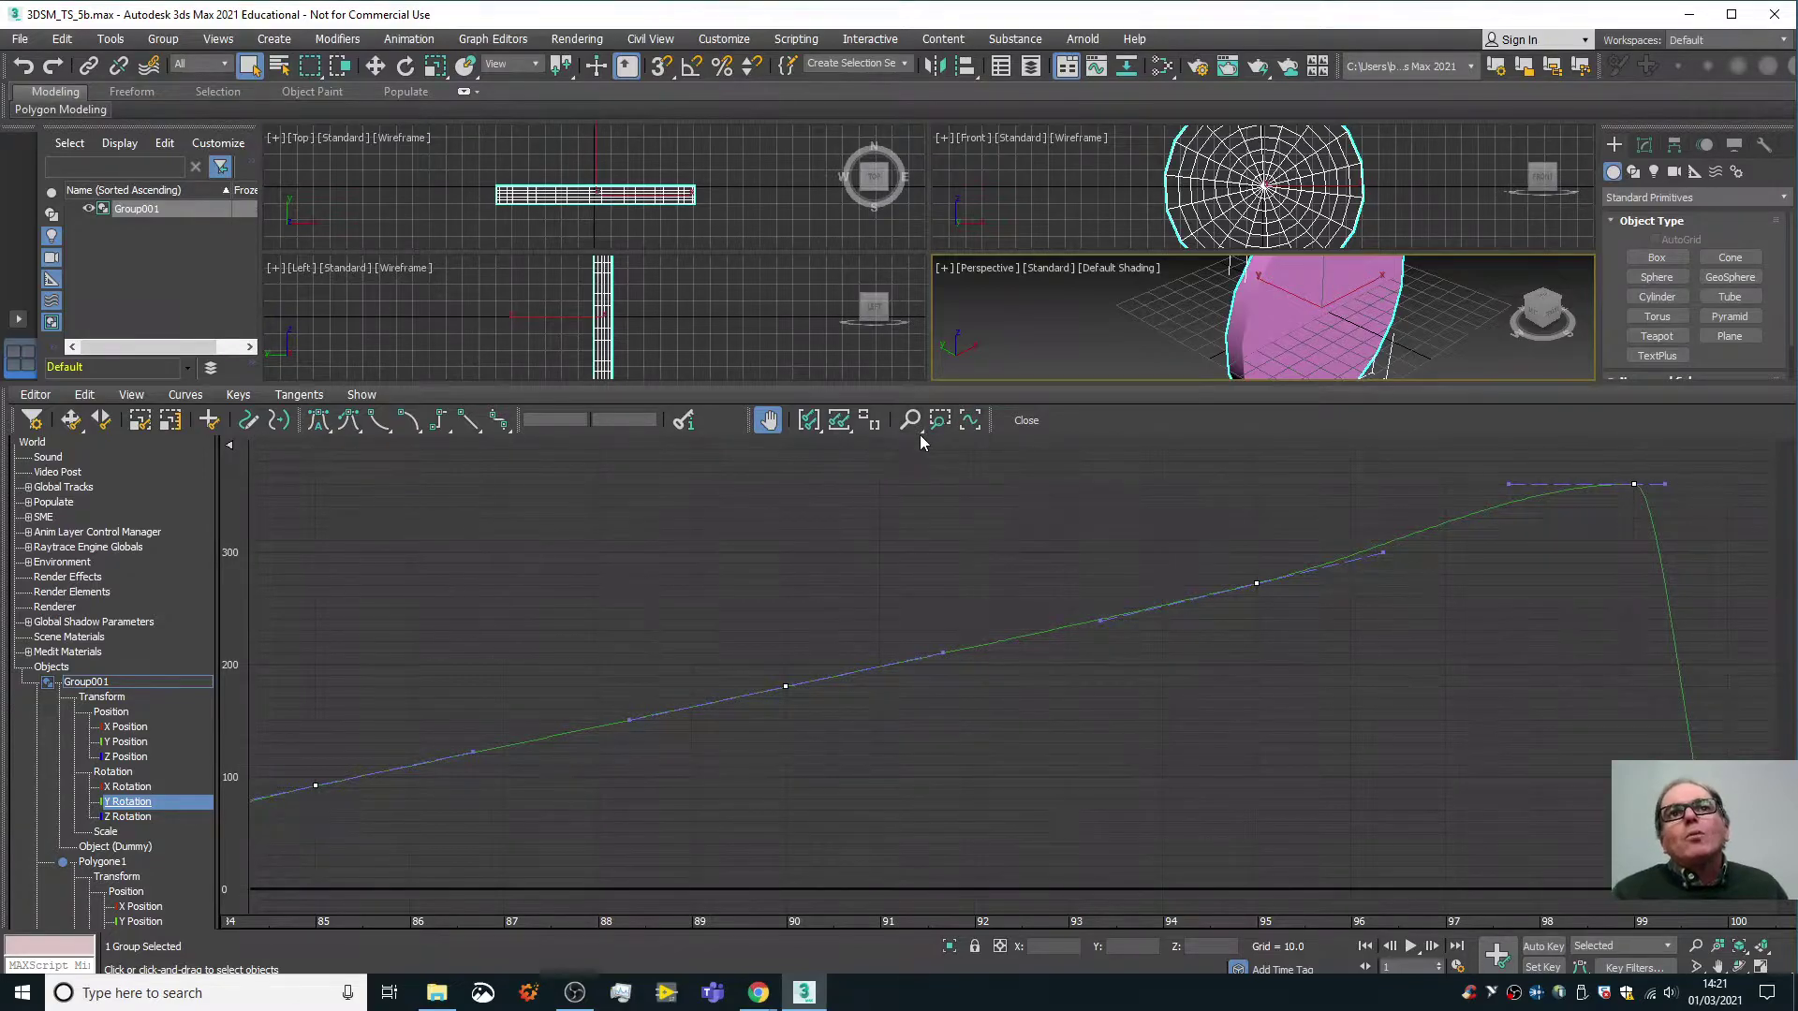
Examine the repeating rotation cycles of Group001's Y Rotation curve from frame 0 to 100.
key("Escape")
left_click(909, 421)
left_click_drag(857, 501, 971, 786)
left_click_drag(373, 550, 519, 689)
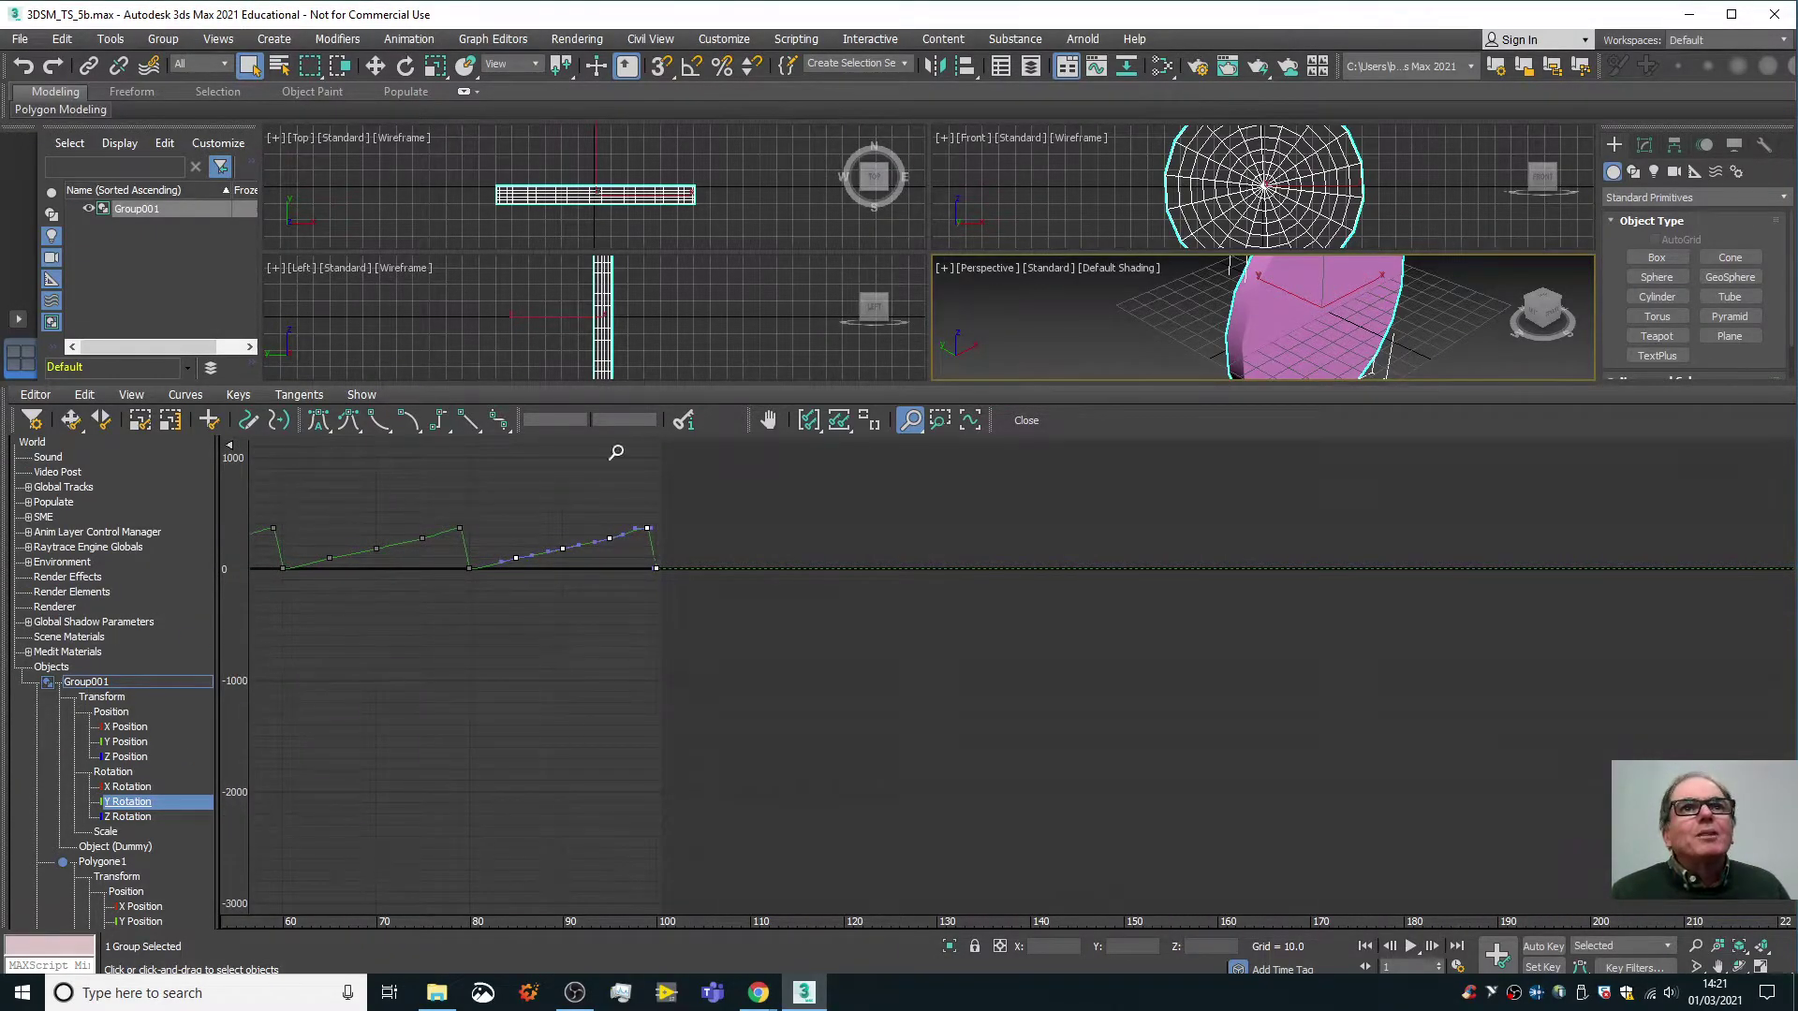
left_click(767, 420)
left_click_drag(325, 663, 910, 820)
left_click(911, 420)
left_click_drag(913, 626, 923, 587)
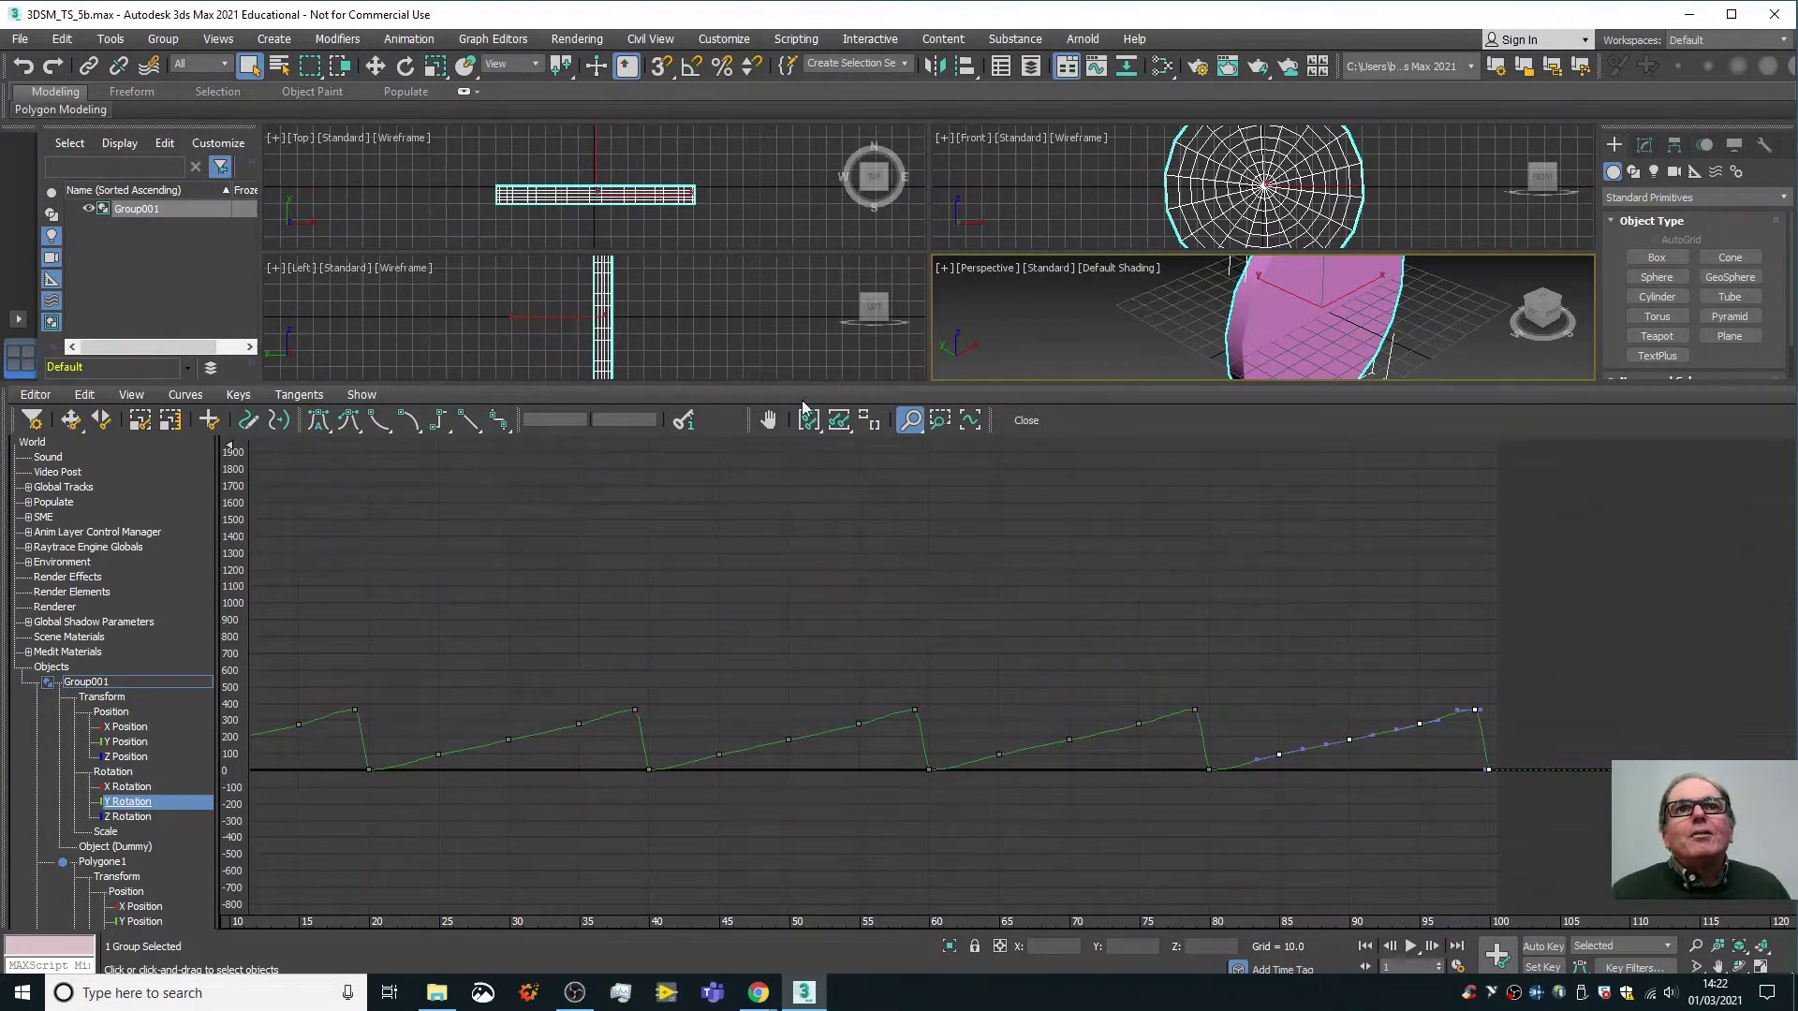
left_click(771, 420)
left_click_drag(703, 586, 897, 564)
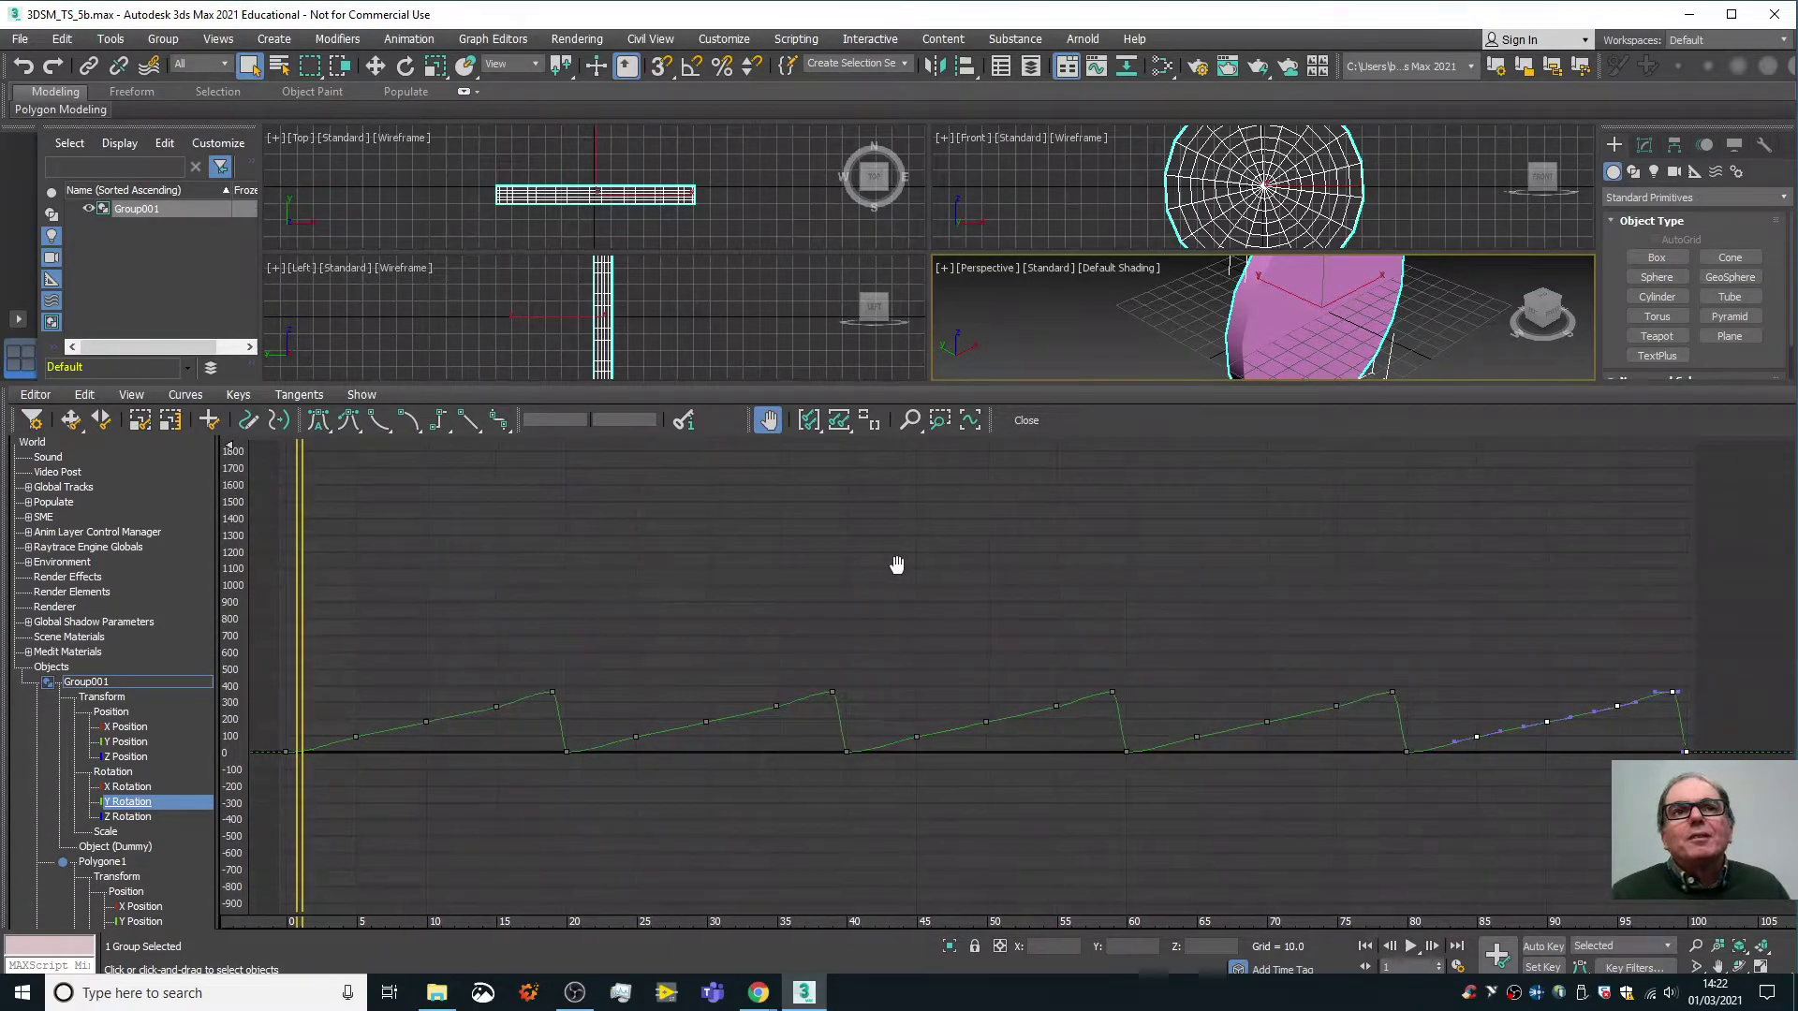
left_click(811, 423)
left_click(839, 420)
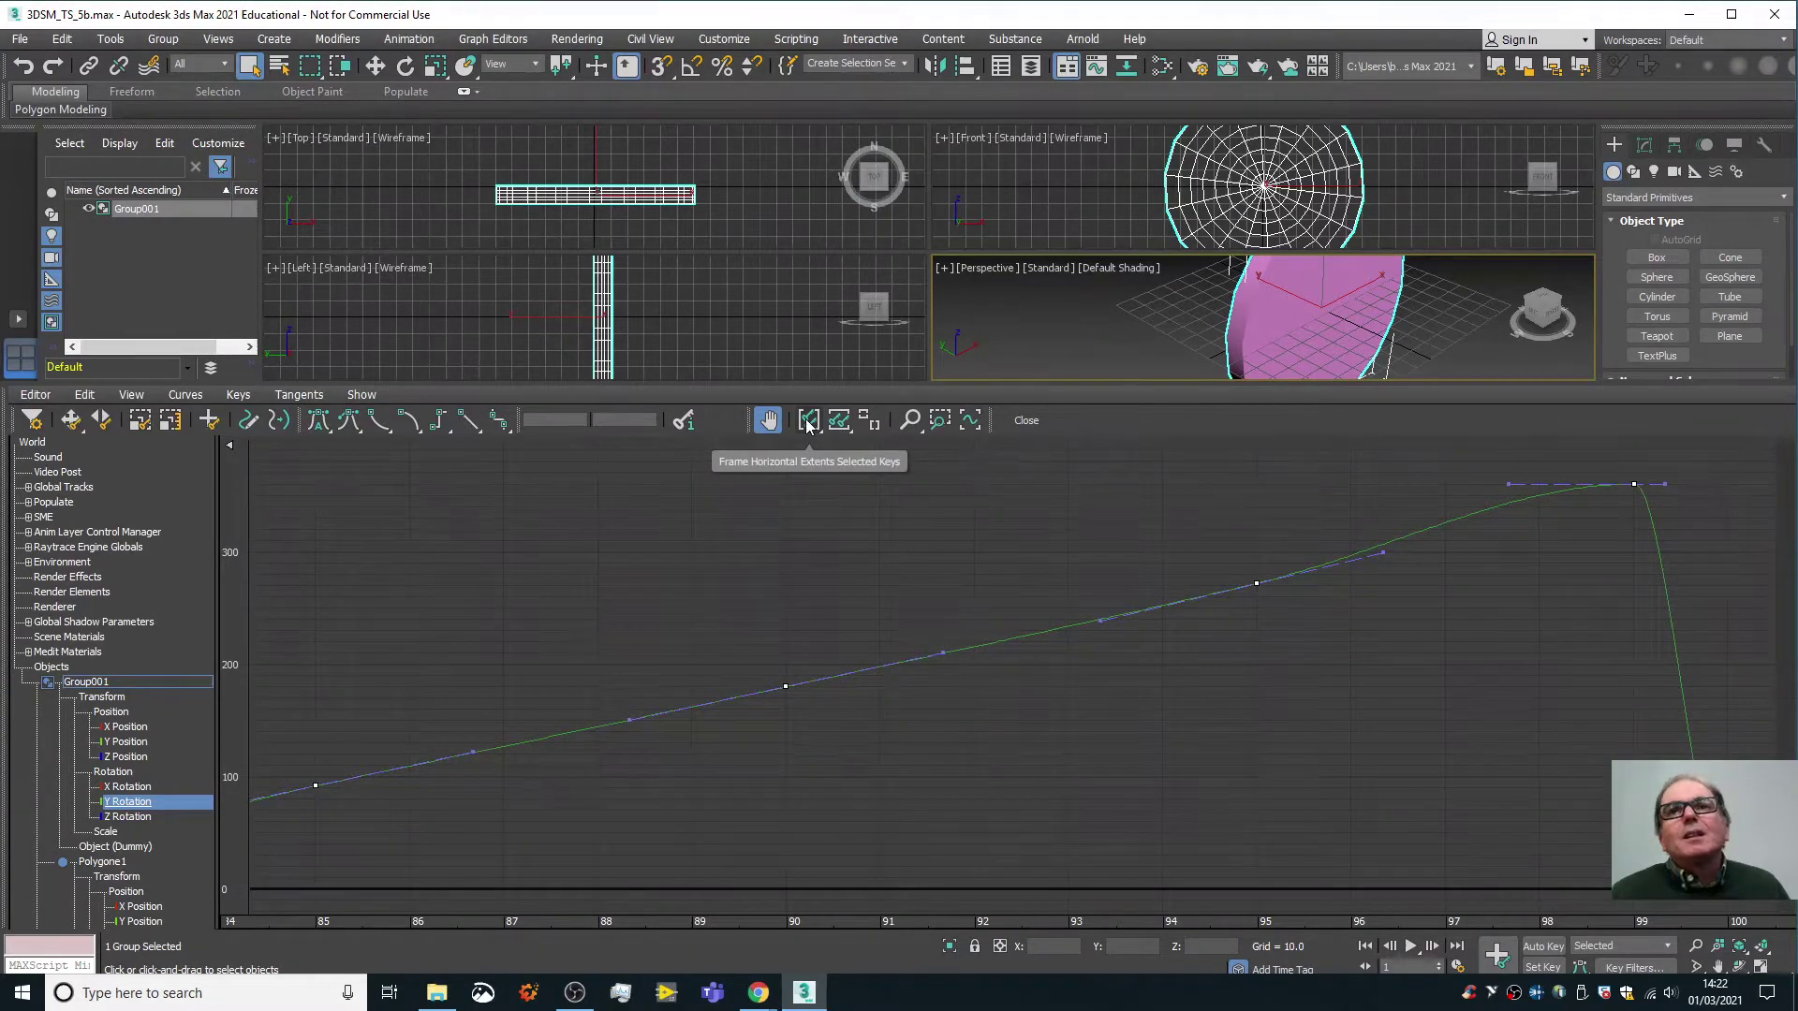
Fit the Y Rotation curve's full value range over all cycles for review, and close the mini curve editor.
left_click(910, 420)
left_click_drag(868, 616, 890, 799)
left_click_drag(508, 730, 554, 727)
scroll(554, 727, "down", 1)
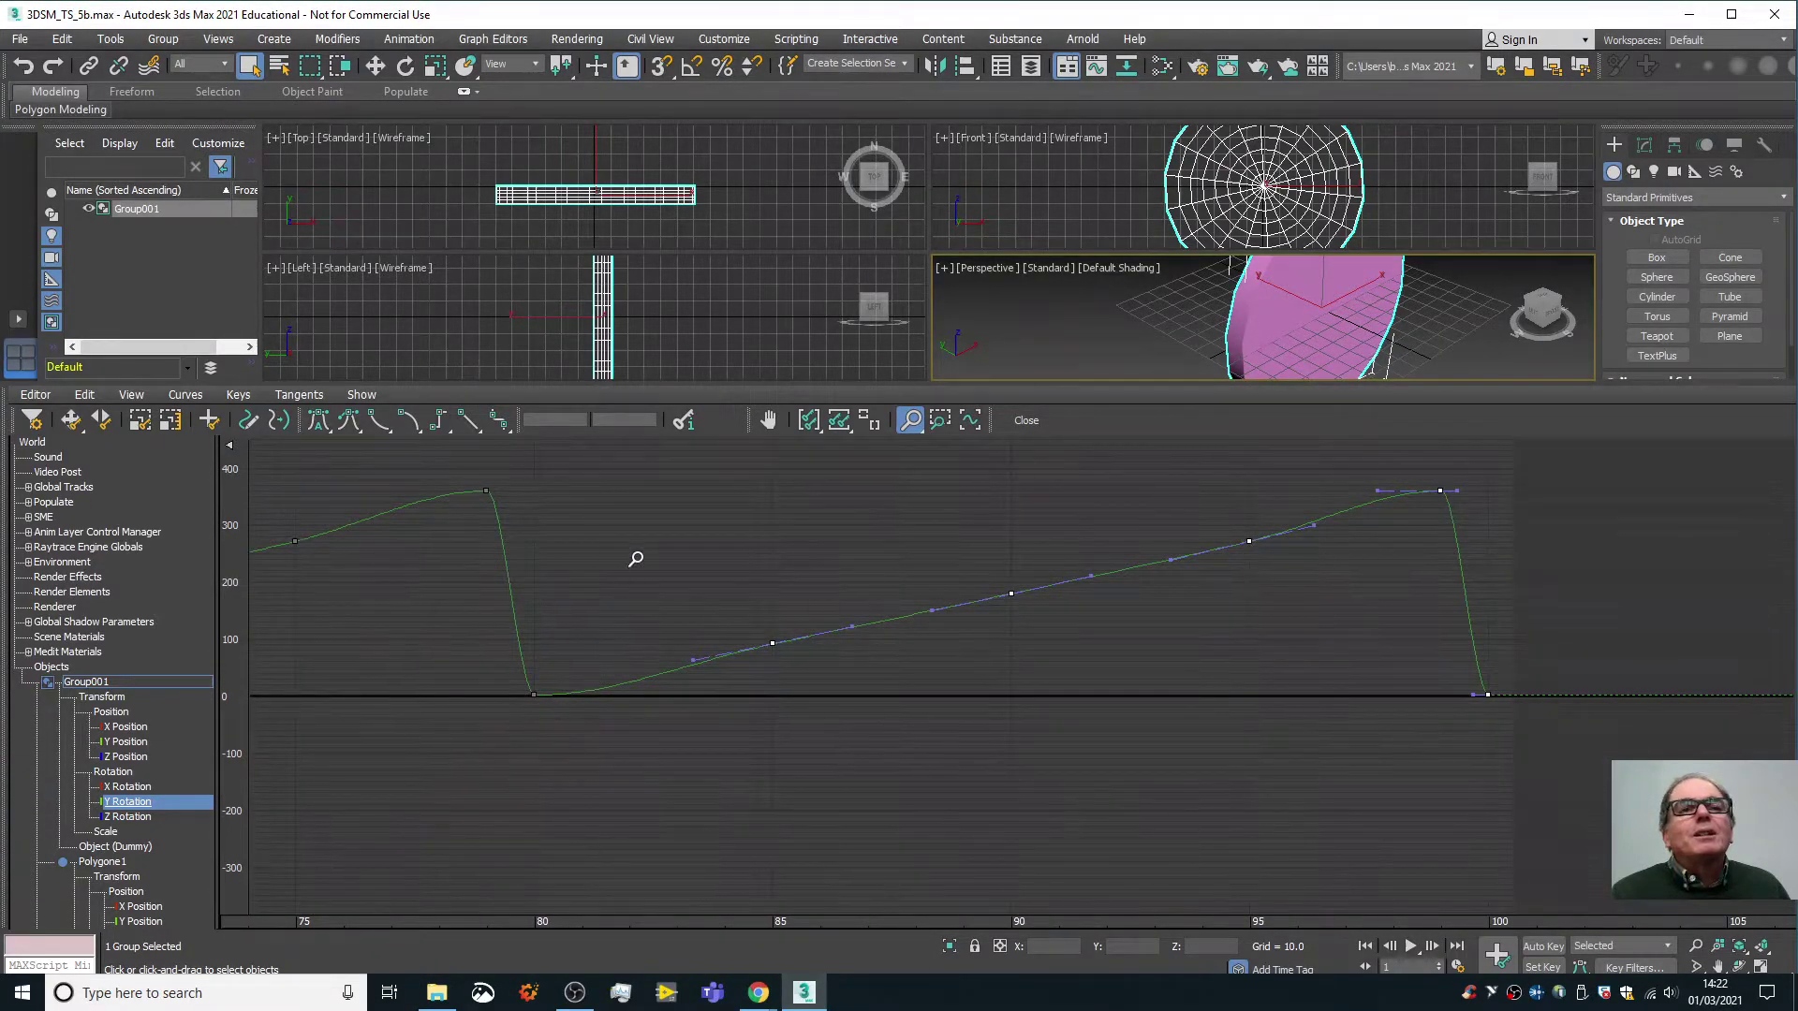
left_click_drag(631, 555, 670, 598)
left_click_drag(668, 537, 874, 763)
left_click(768, 420)
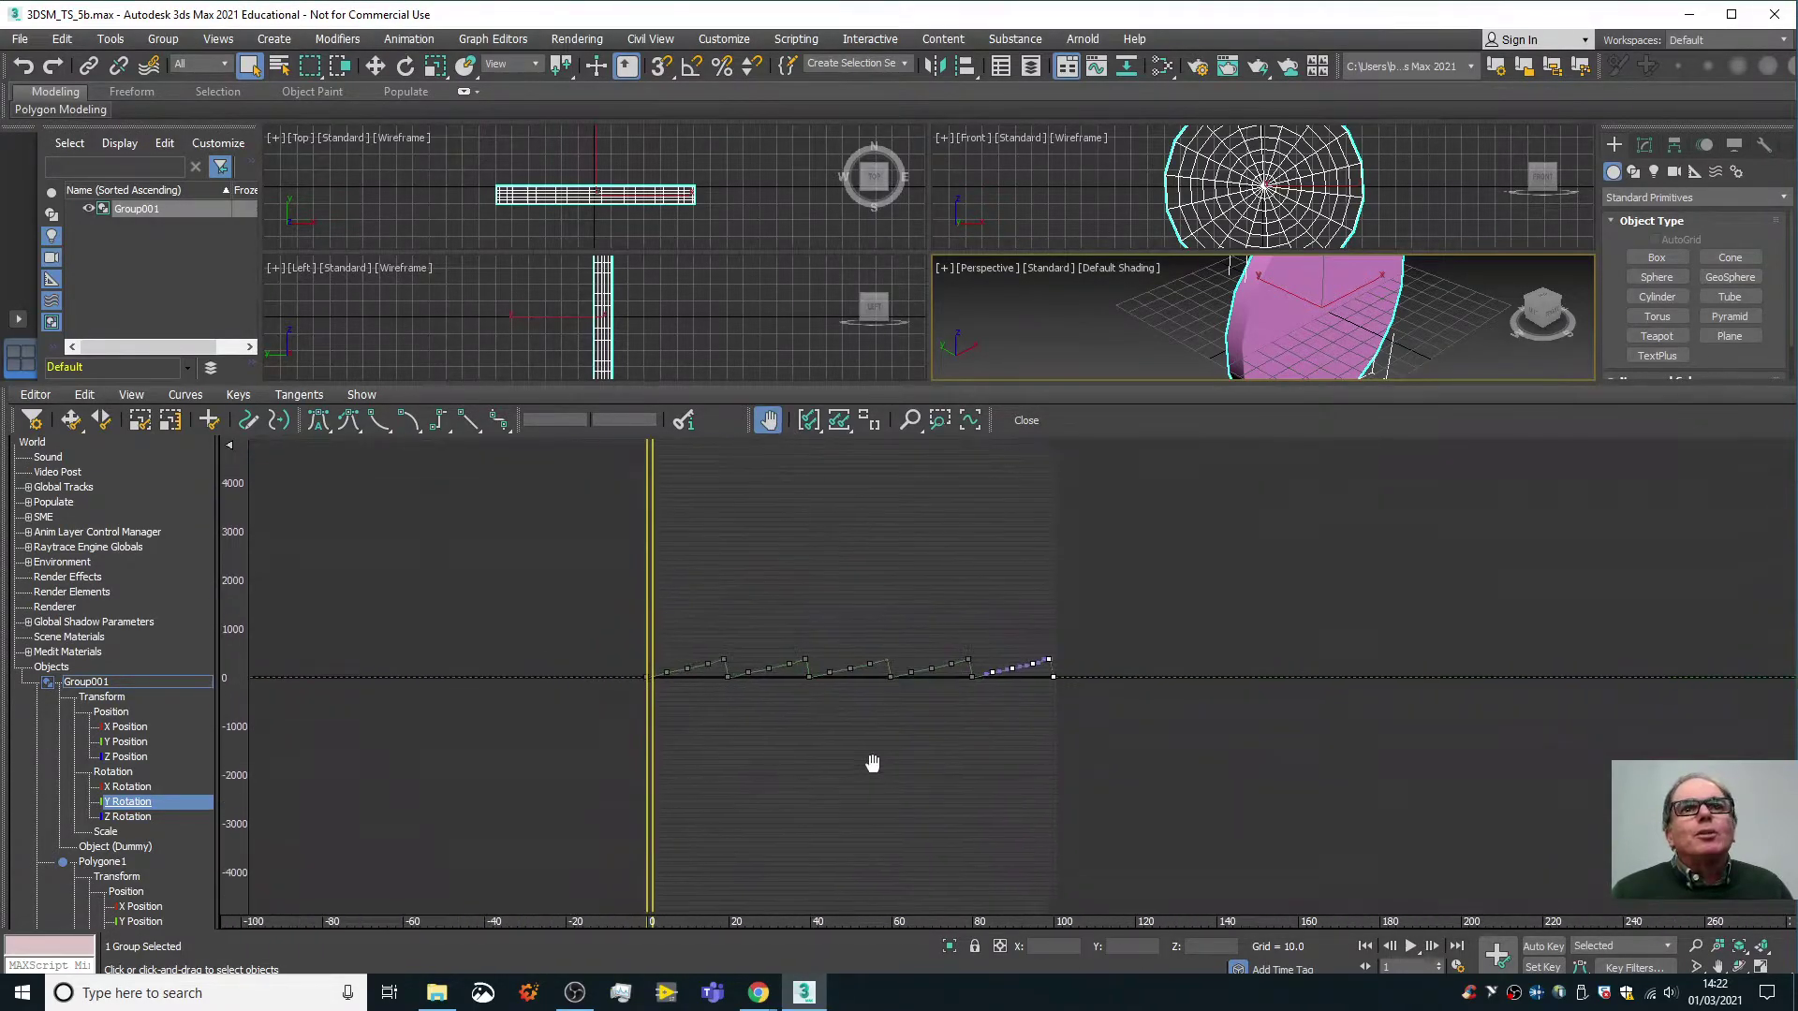
left_click(910, 420)
left_click_drag(820, 613, 824, 514)
left_click(839, 420)
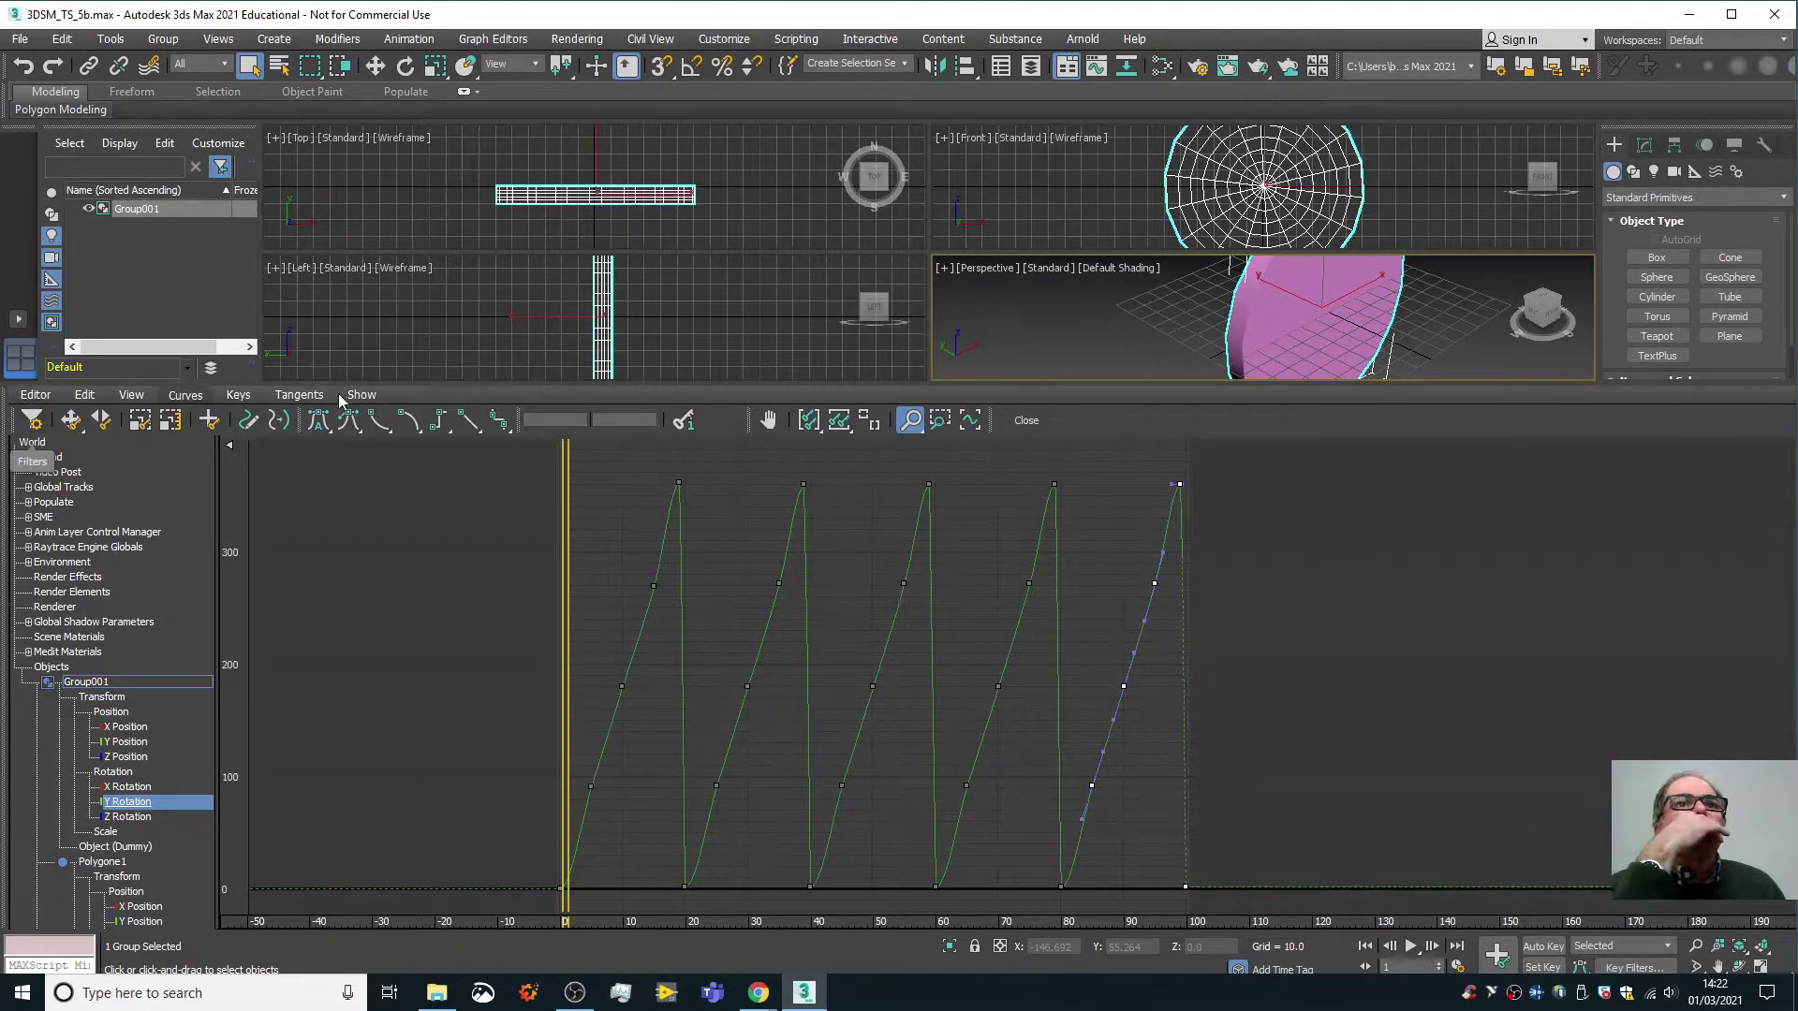
left_click(1027, 420)
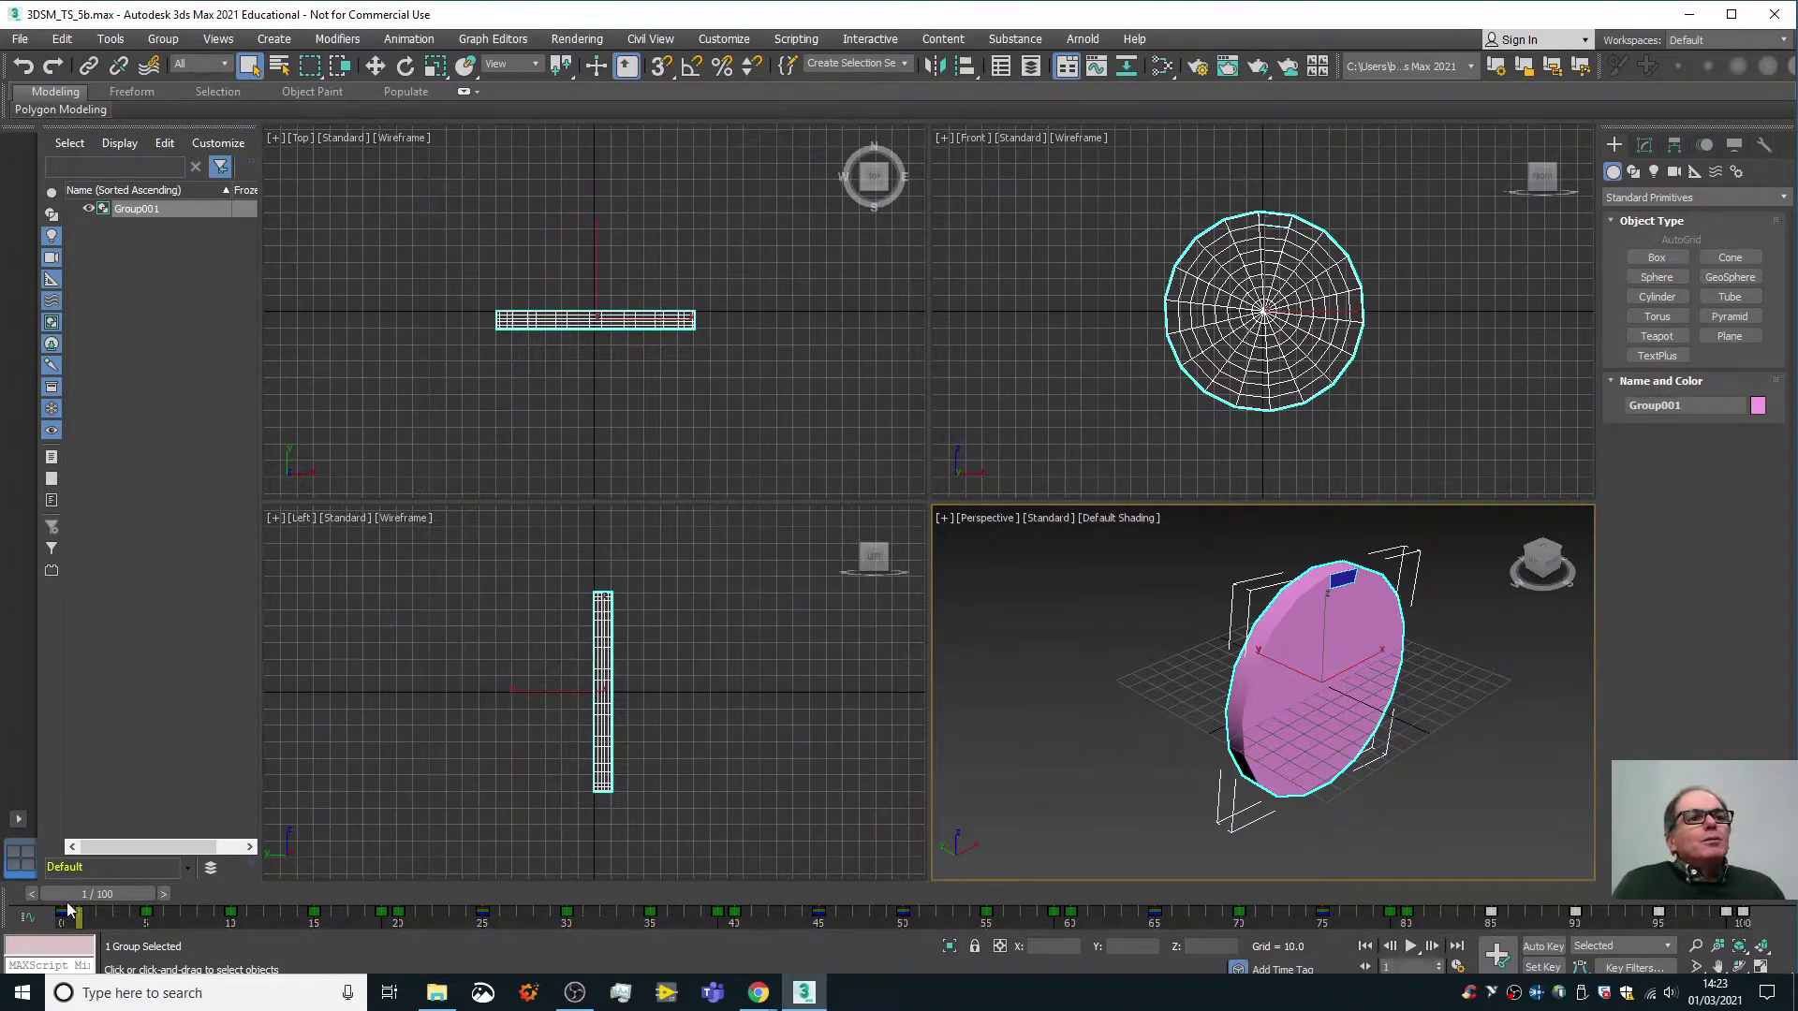
Reopen the mini curve editor and frame Group001's Y Rotation curve over its full time and value extents with its keys deselected.
left_click(29, 917)
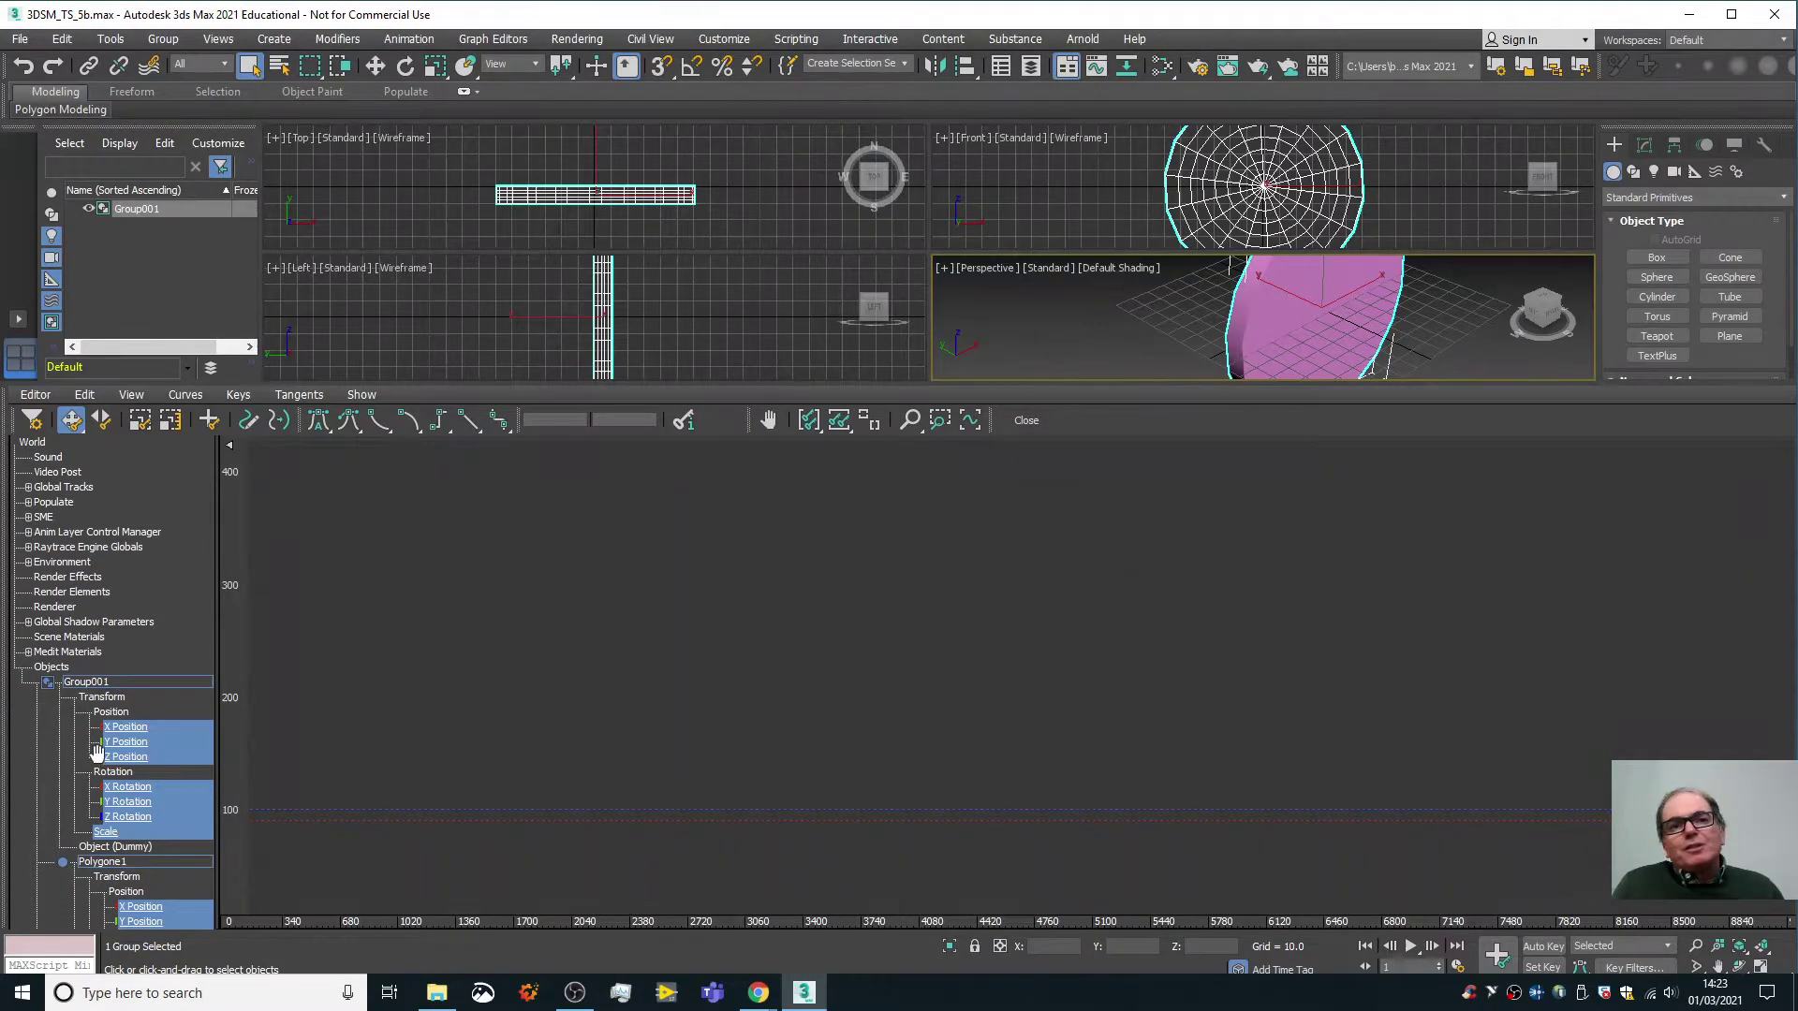
left_click(132, 803)
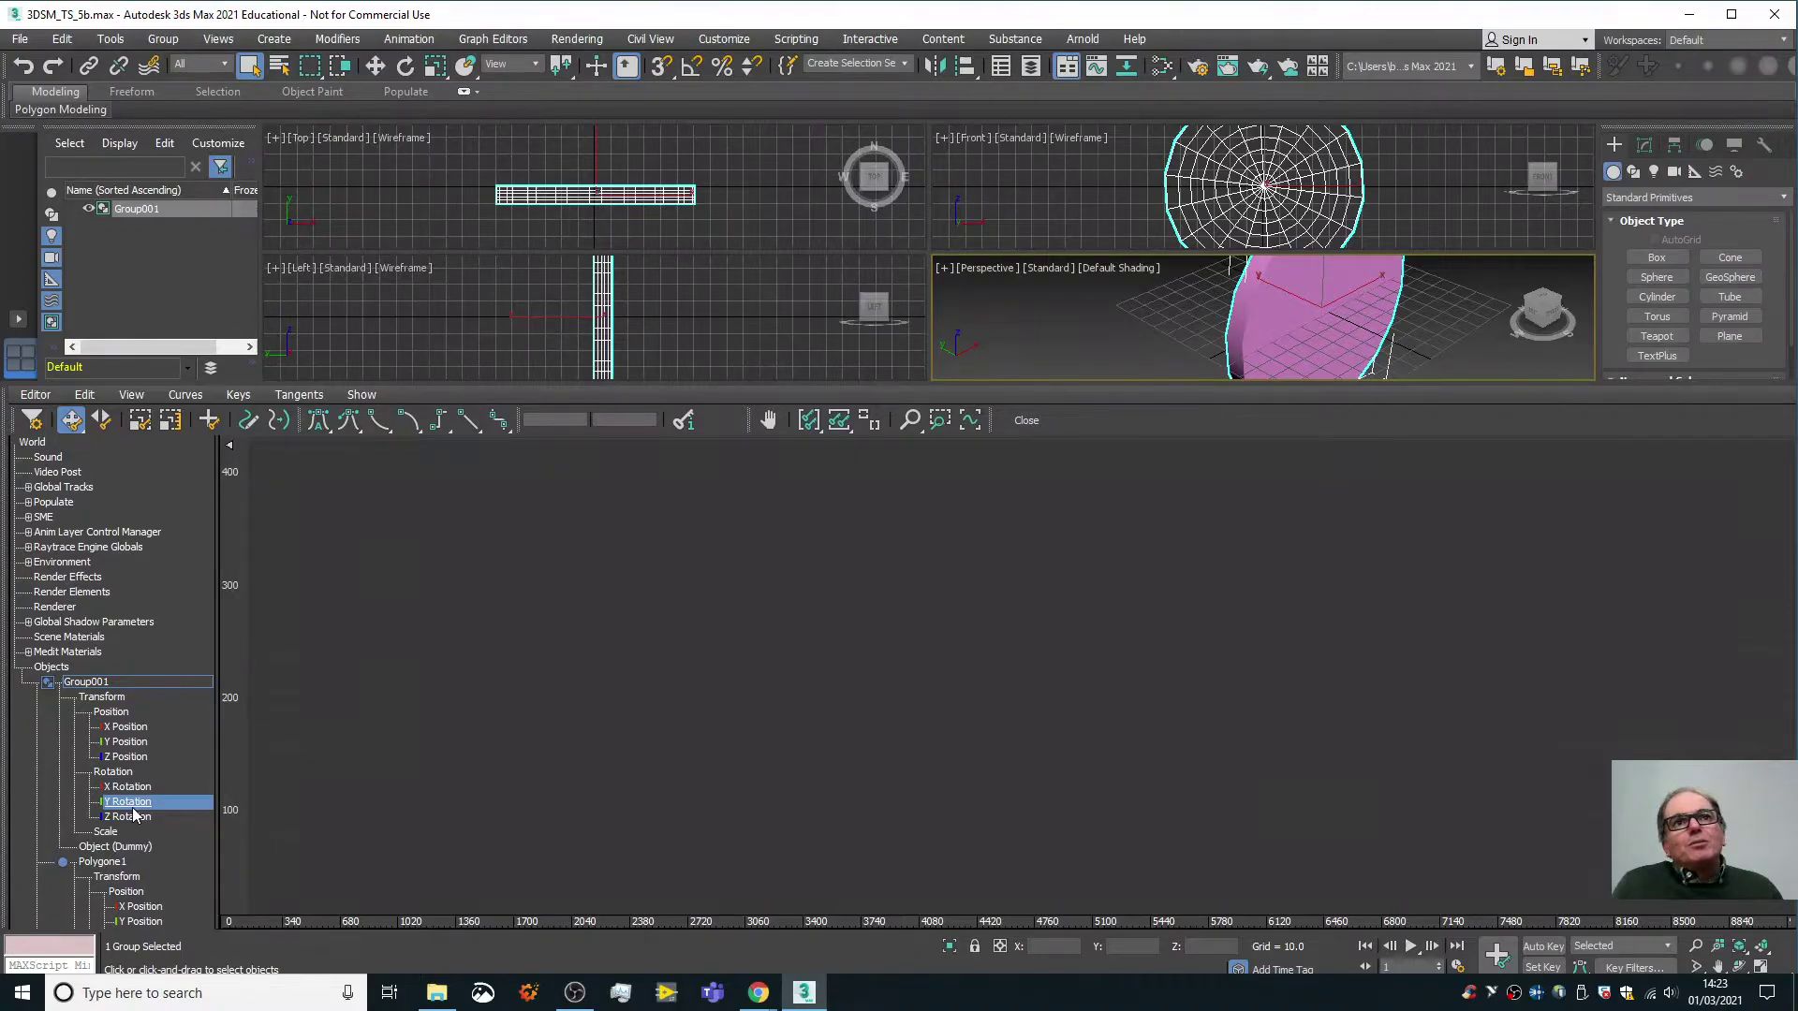
left_click(836, 421)
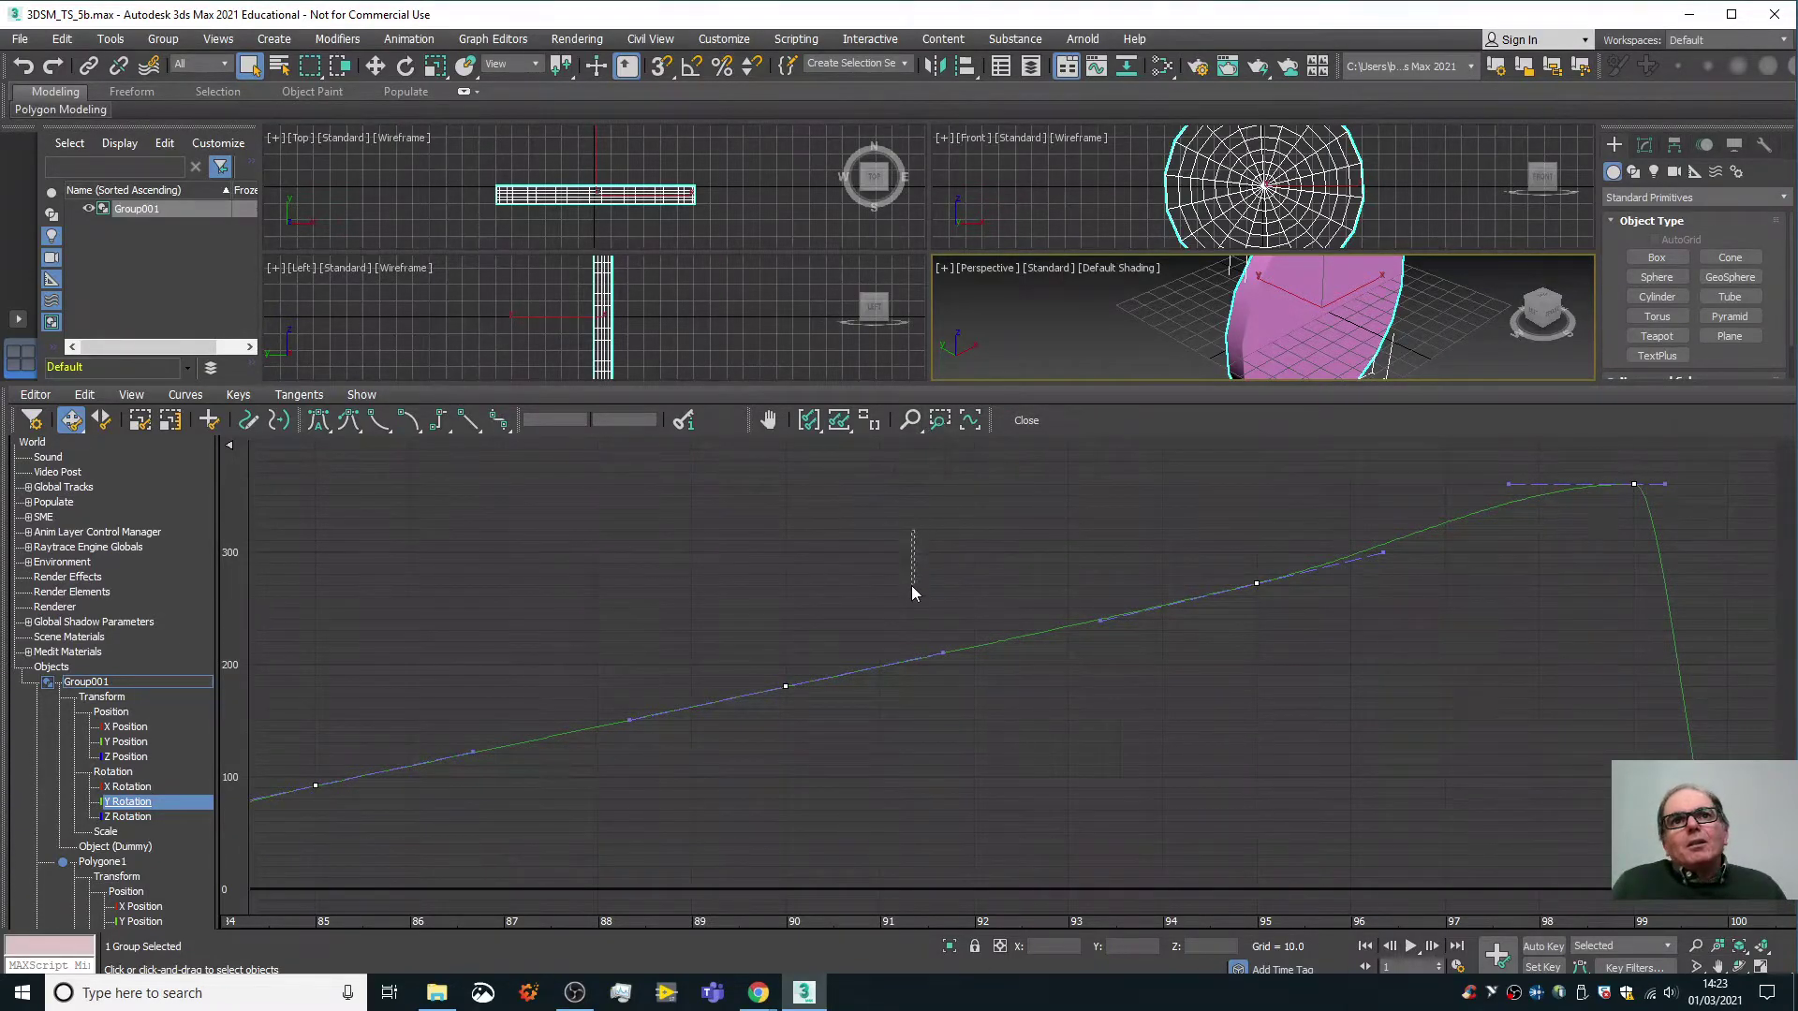
left_click(911, 420)
left_click_drag(880, 500, 867, 646)
left_click_drag(546, 650, 323, 644)
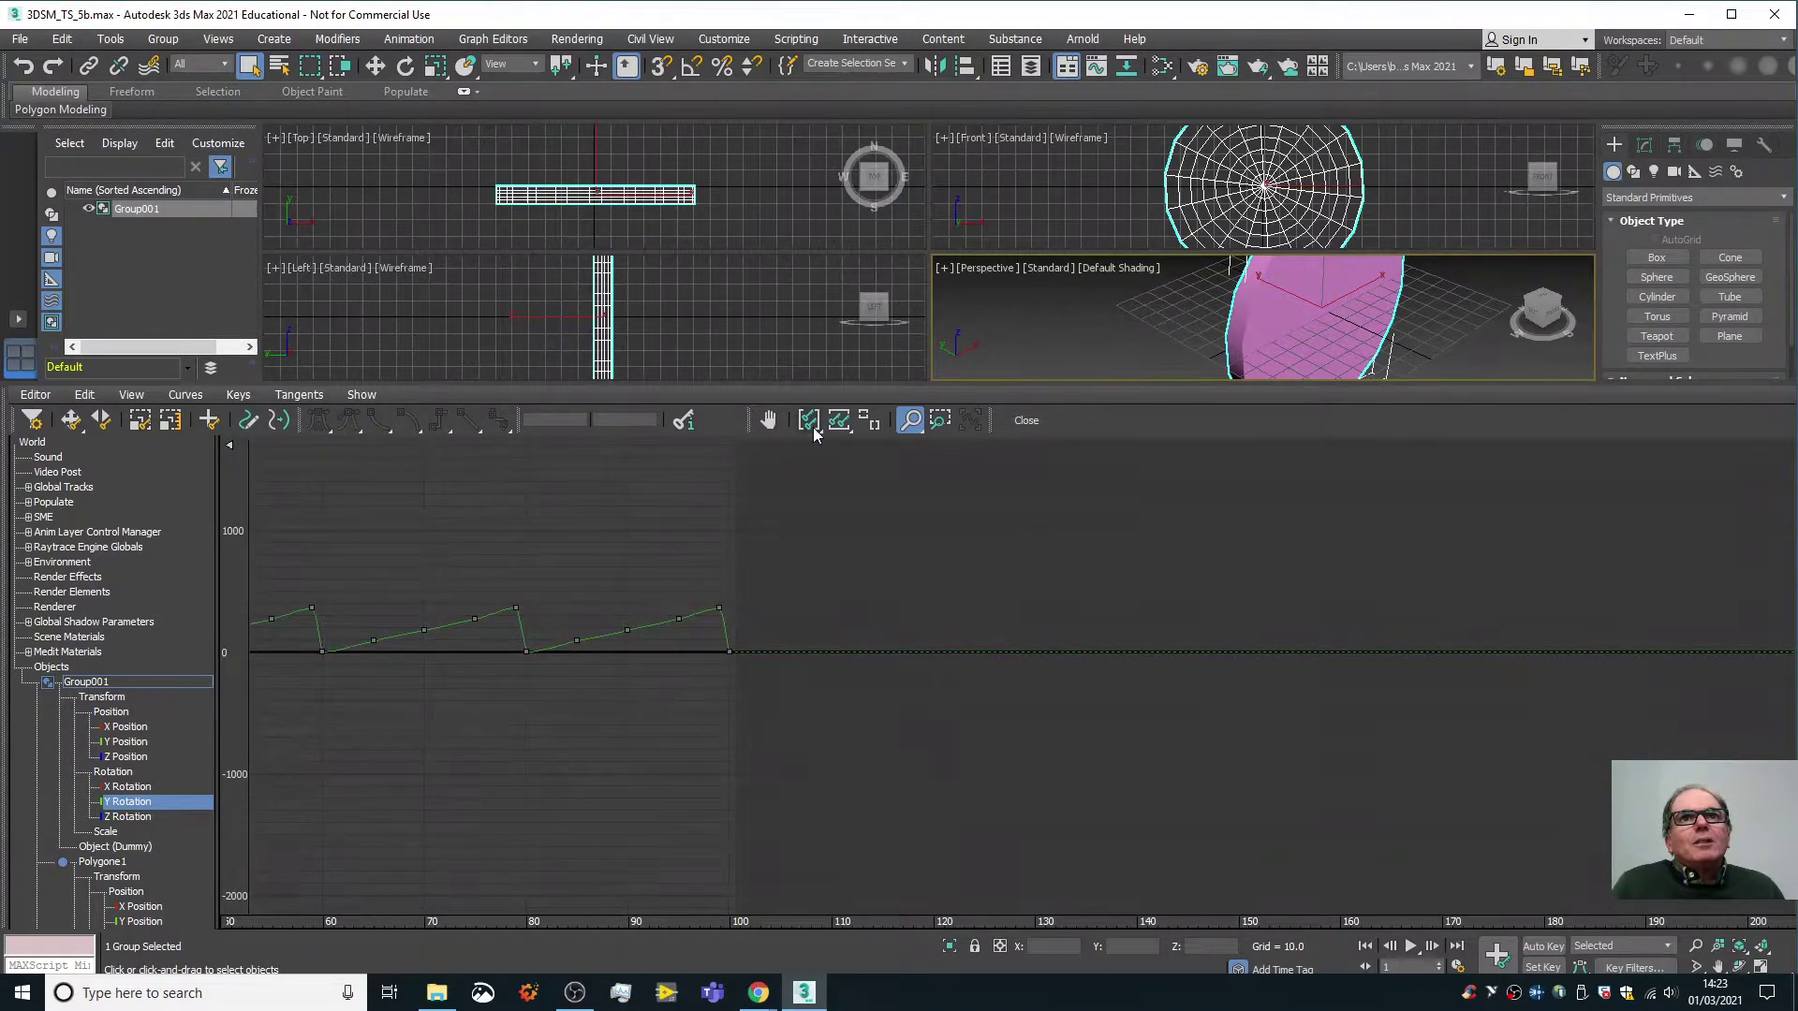
left_click(813, 427)
left_click(840, 422)
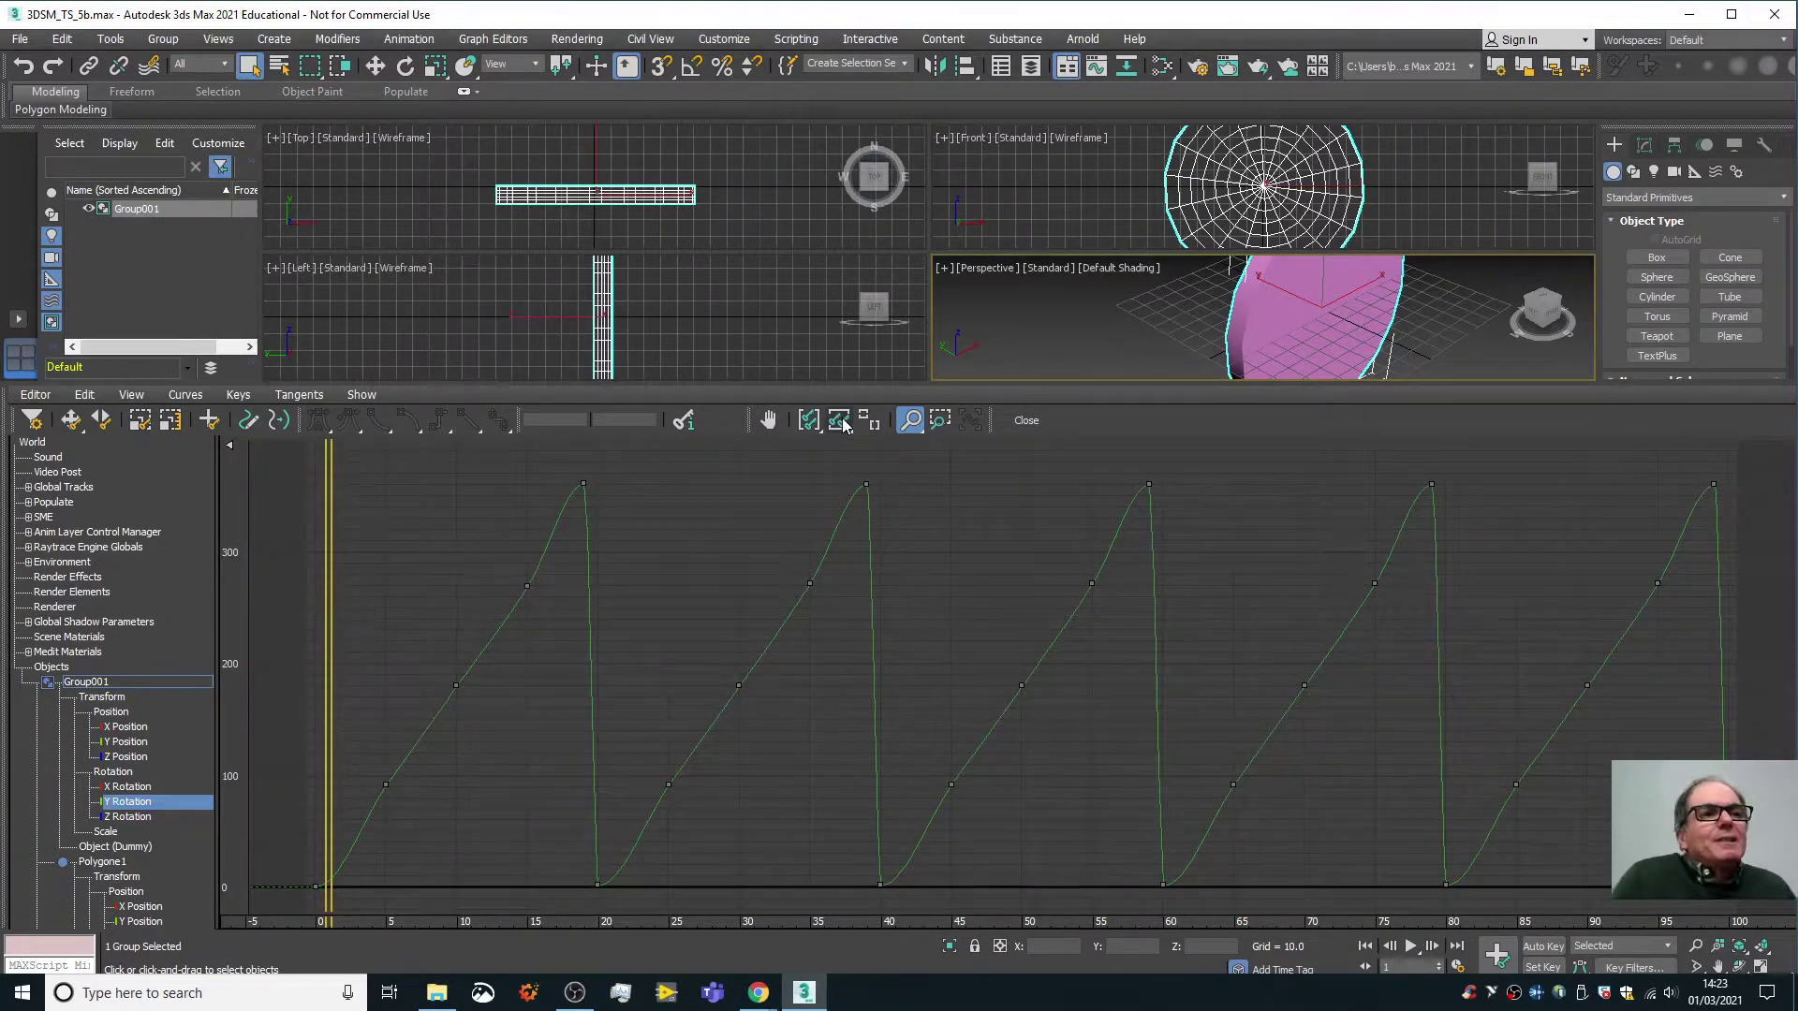
Compare Group001's X and Z Rotation curves with its Y Rotation curve, close the mini curve editor and deselect the group.
left_click(114, 790)
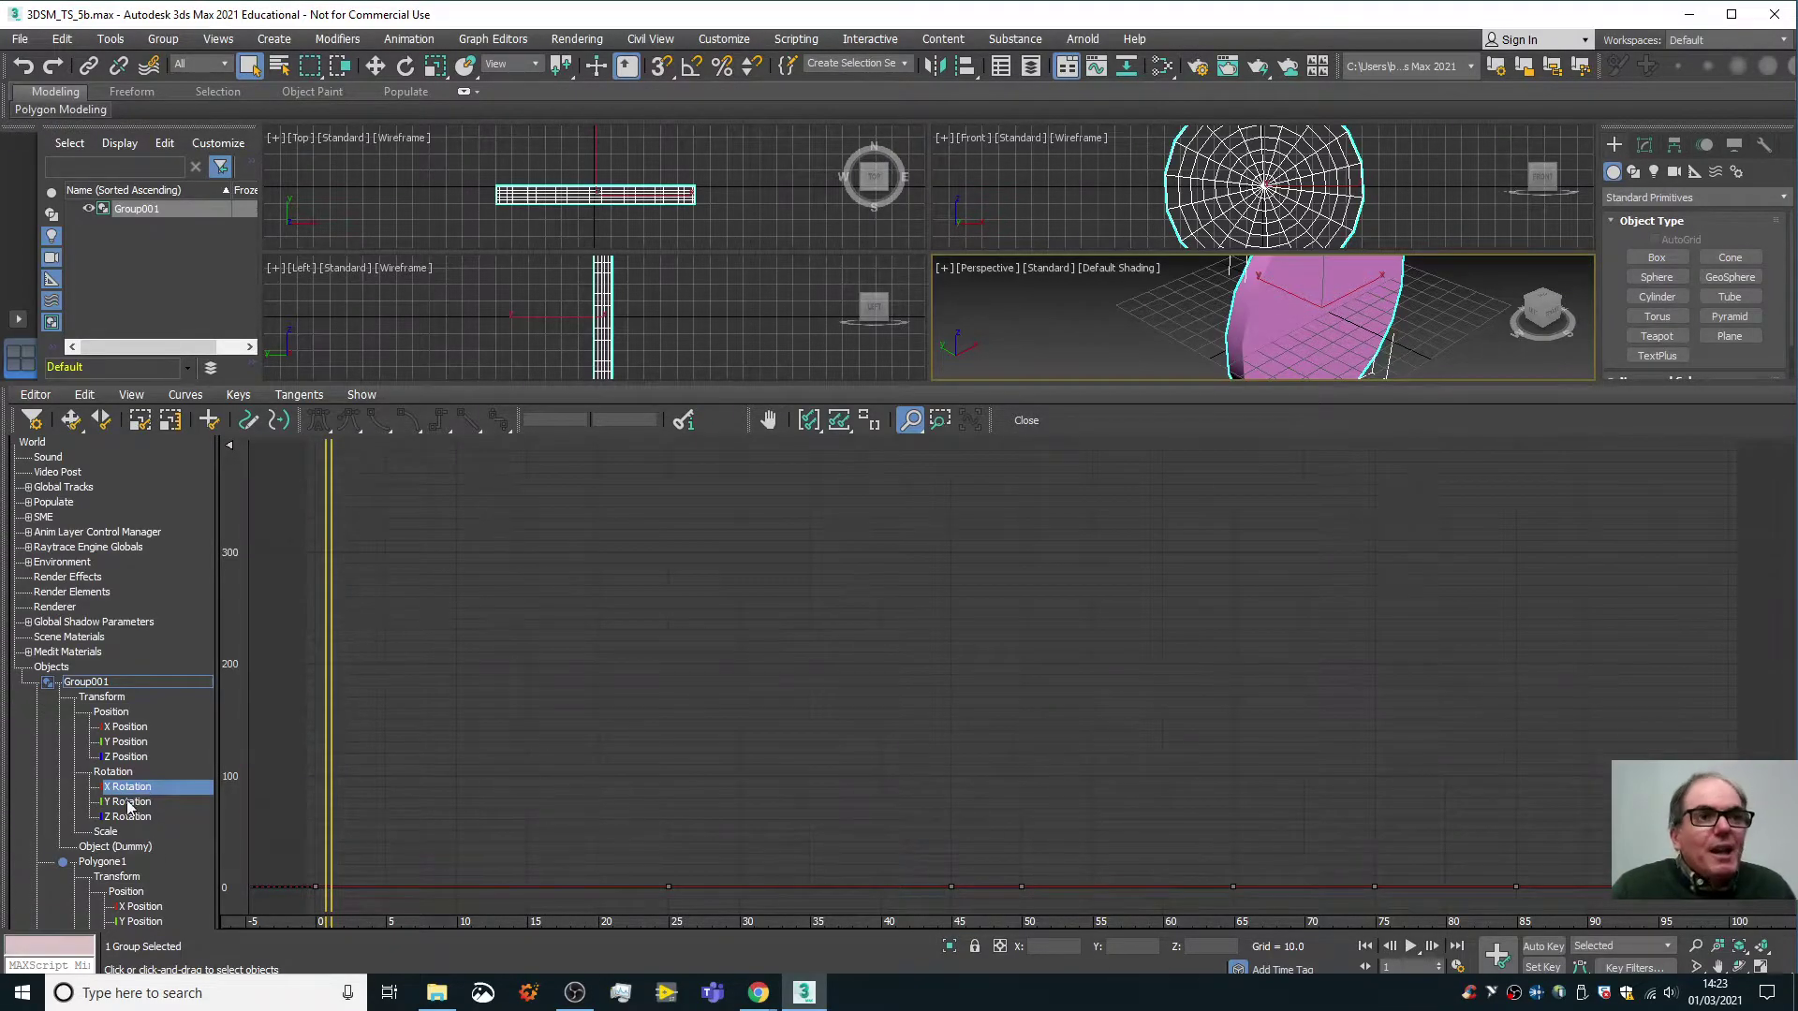
left_click(129, 818)
left_click(128, 803)
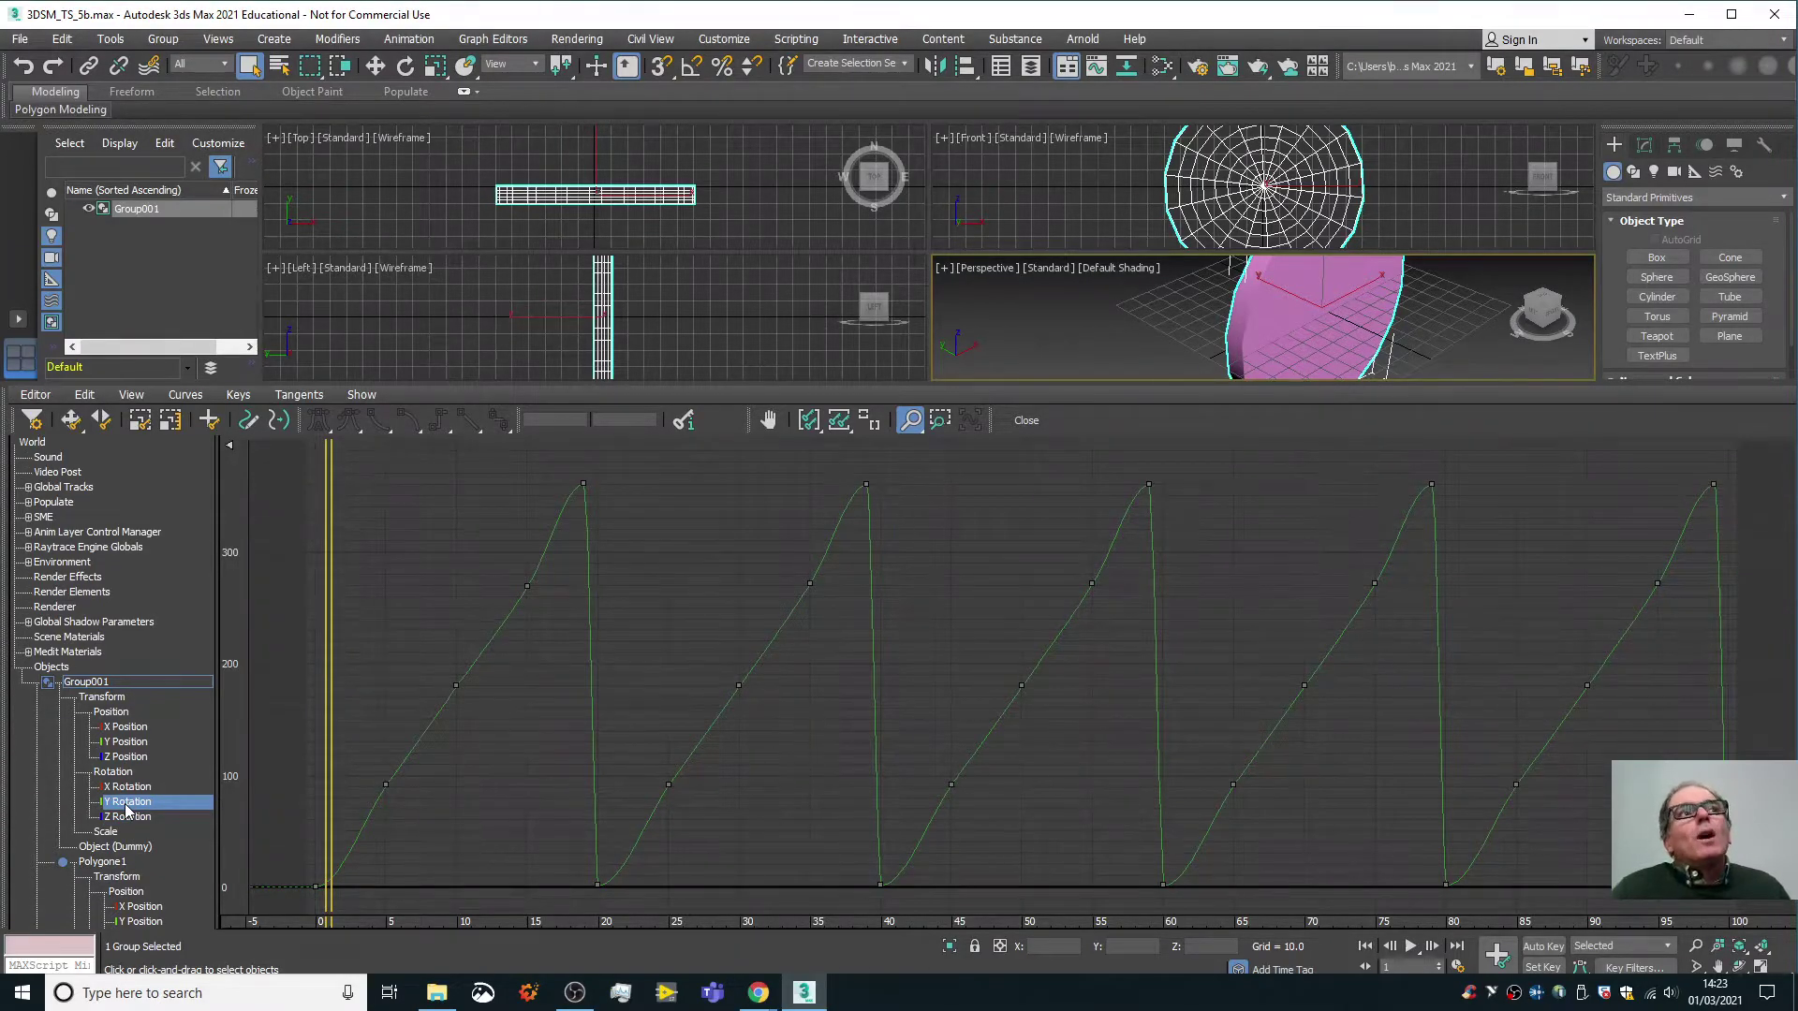
left_click(1026, 421)
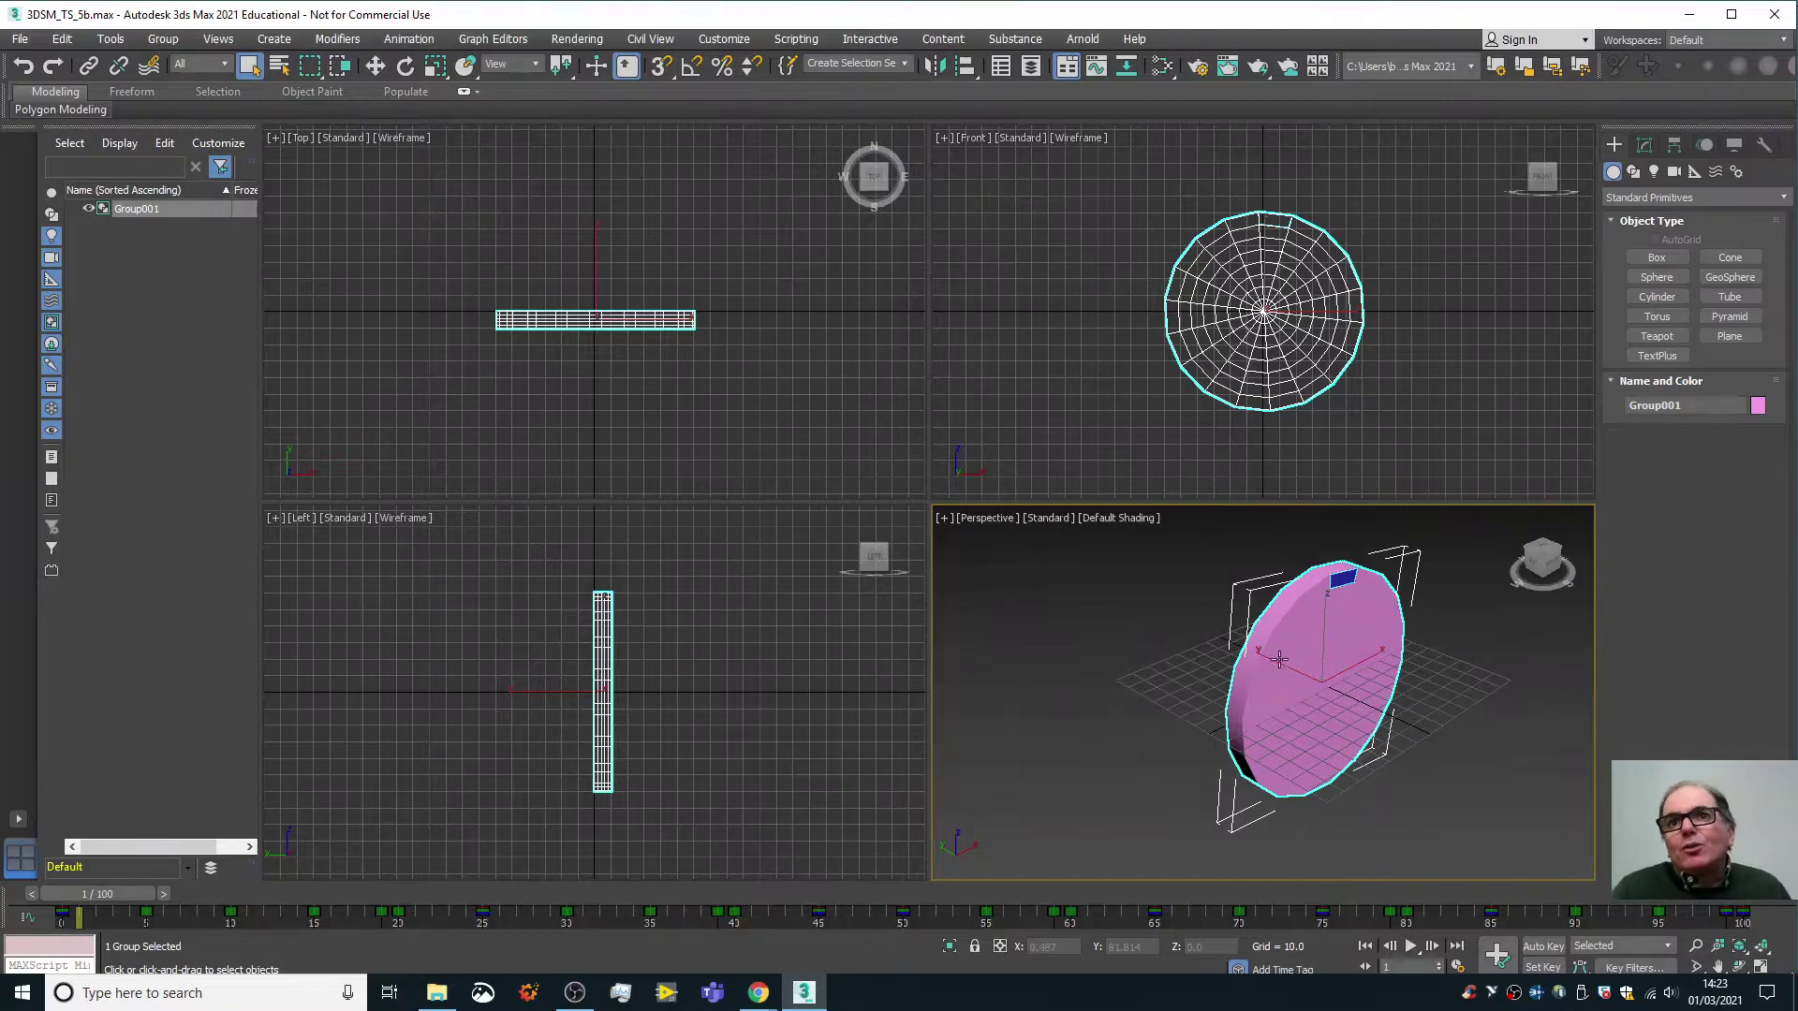
left_click(1177, 670)
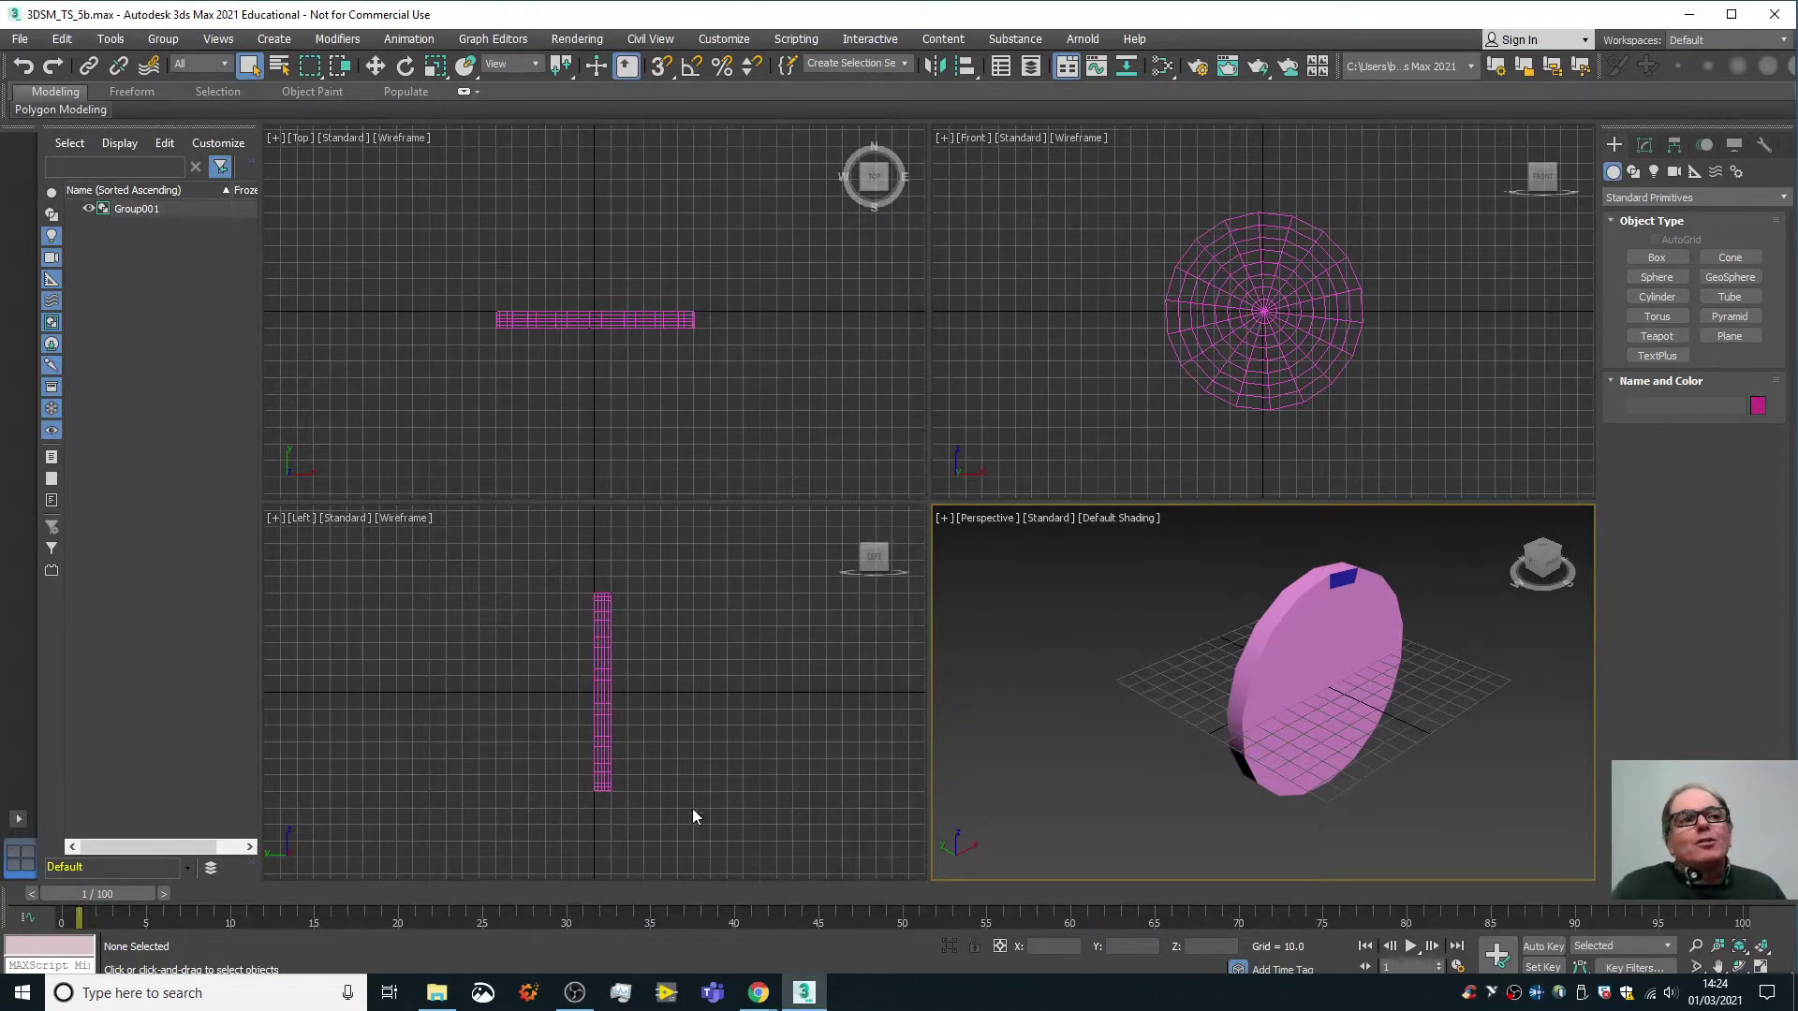
Play back the wheel's rotation animation, stop it, and return to frame 0.
left_click(1406, 946)
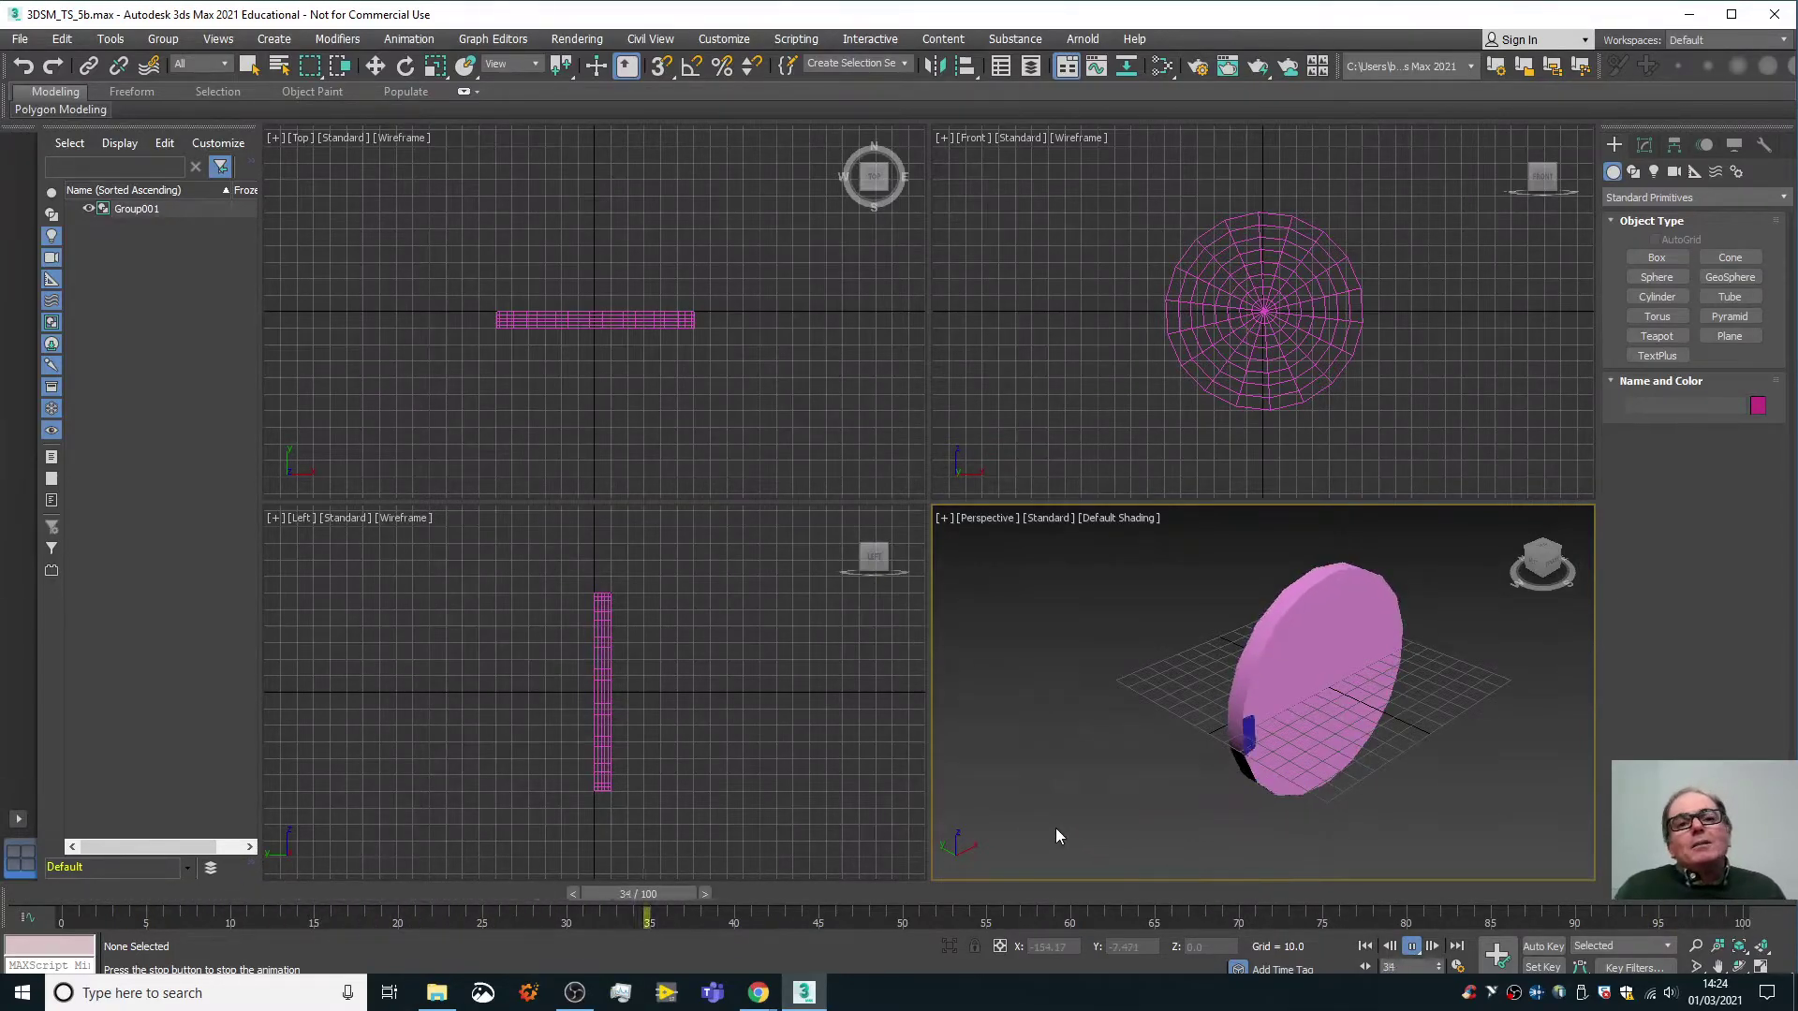
left_click(1415, 948)
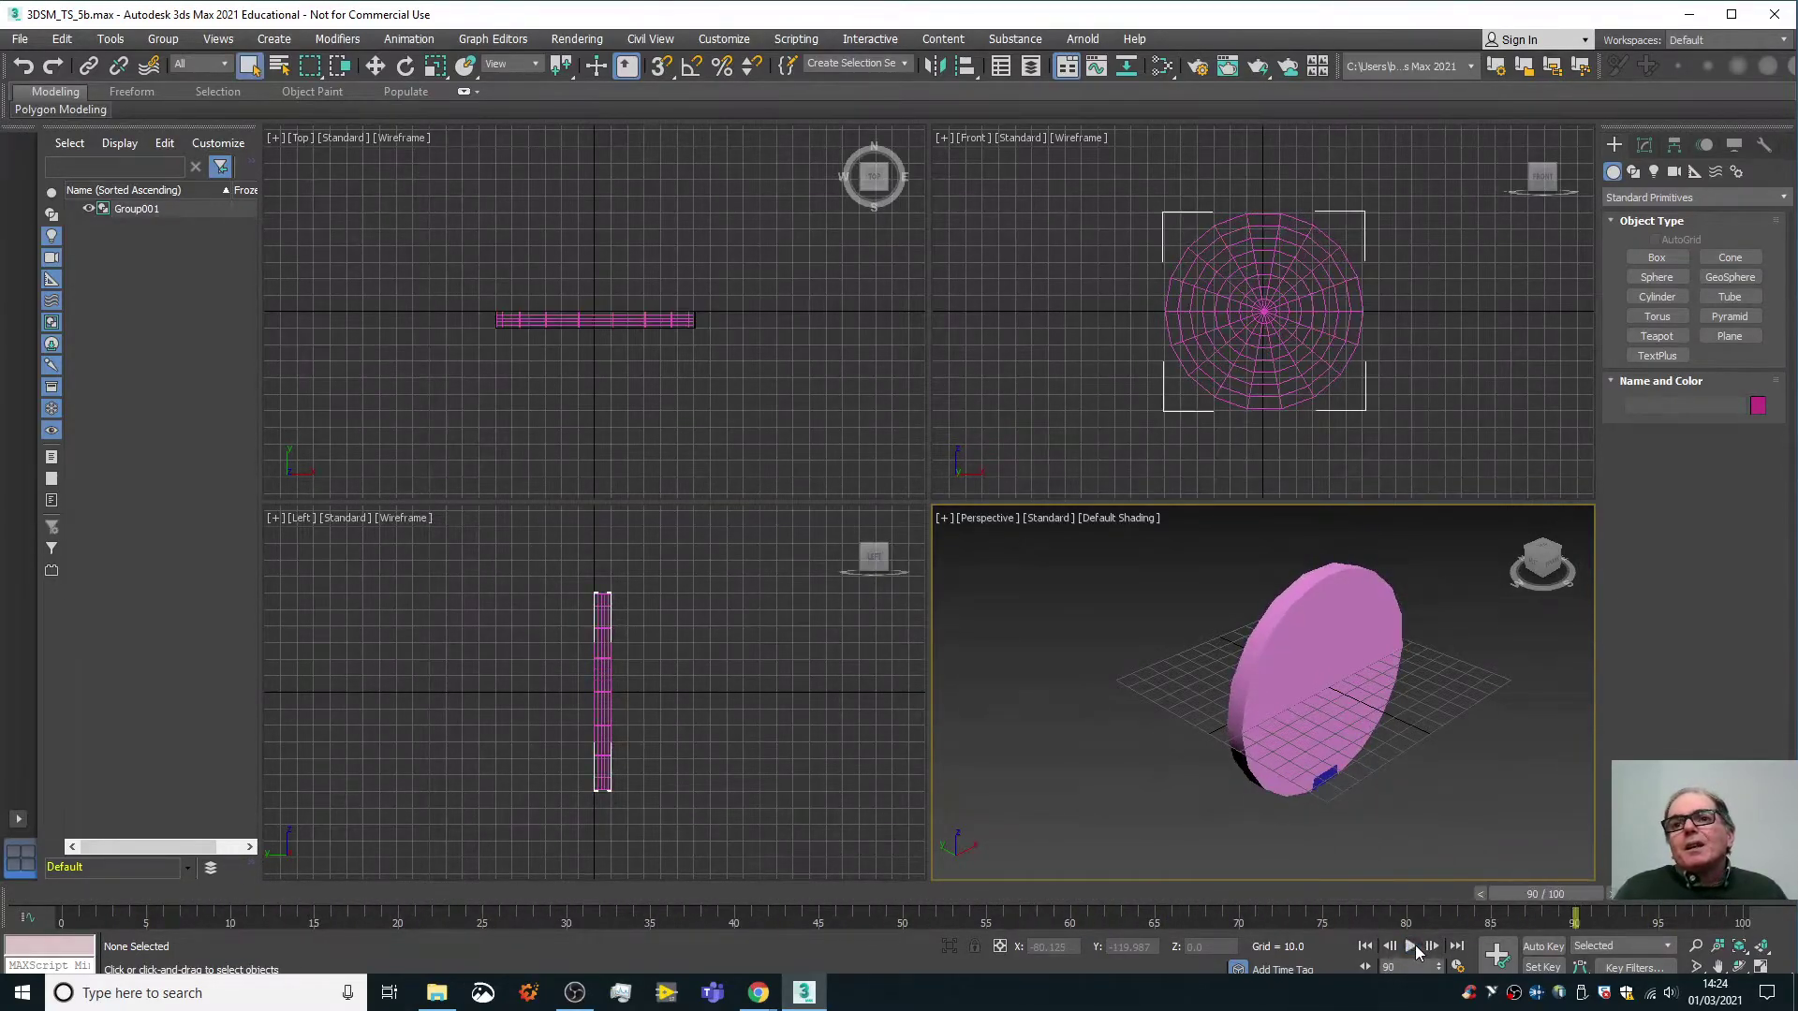
left_click_drag(1498, 897, 33, 895)
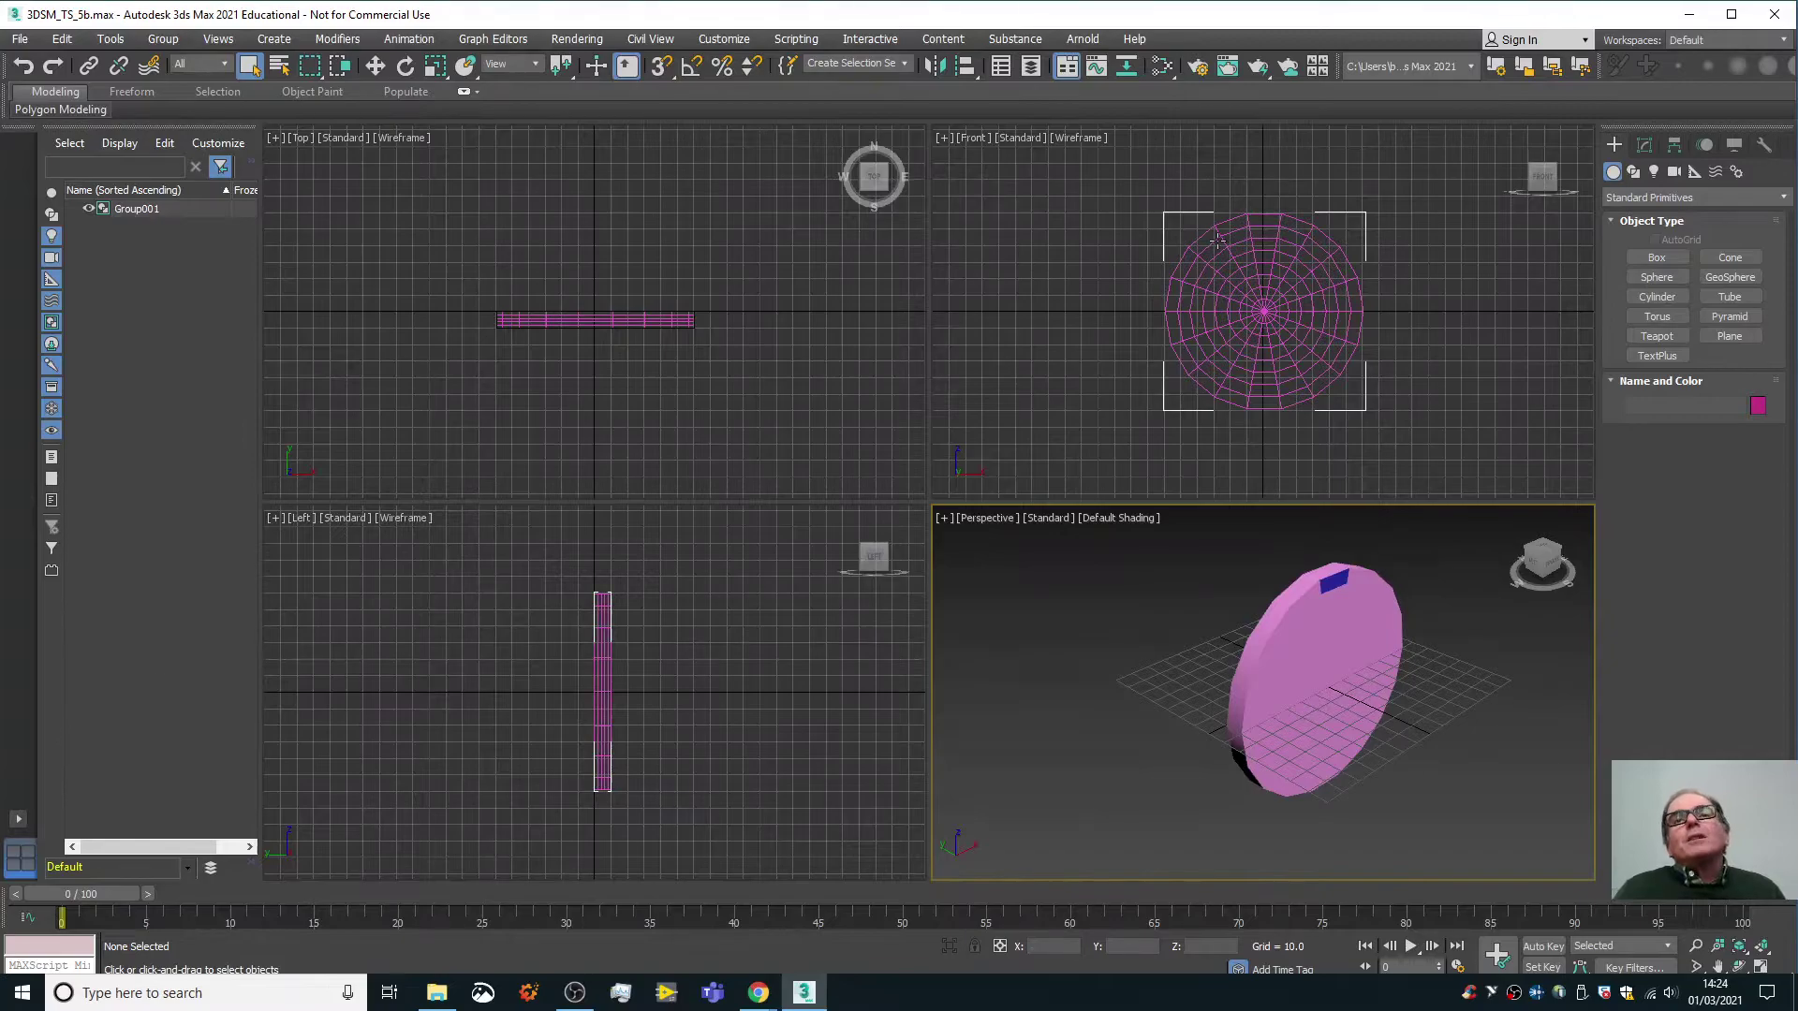
Create a box about 29.8 long, 35.3 wide and 33.4 high beside the wheel, and set keys for it at frames 0 and 100.
left_click(1660, 259)
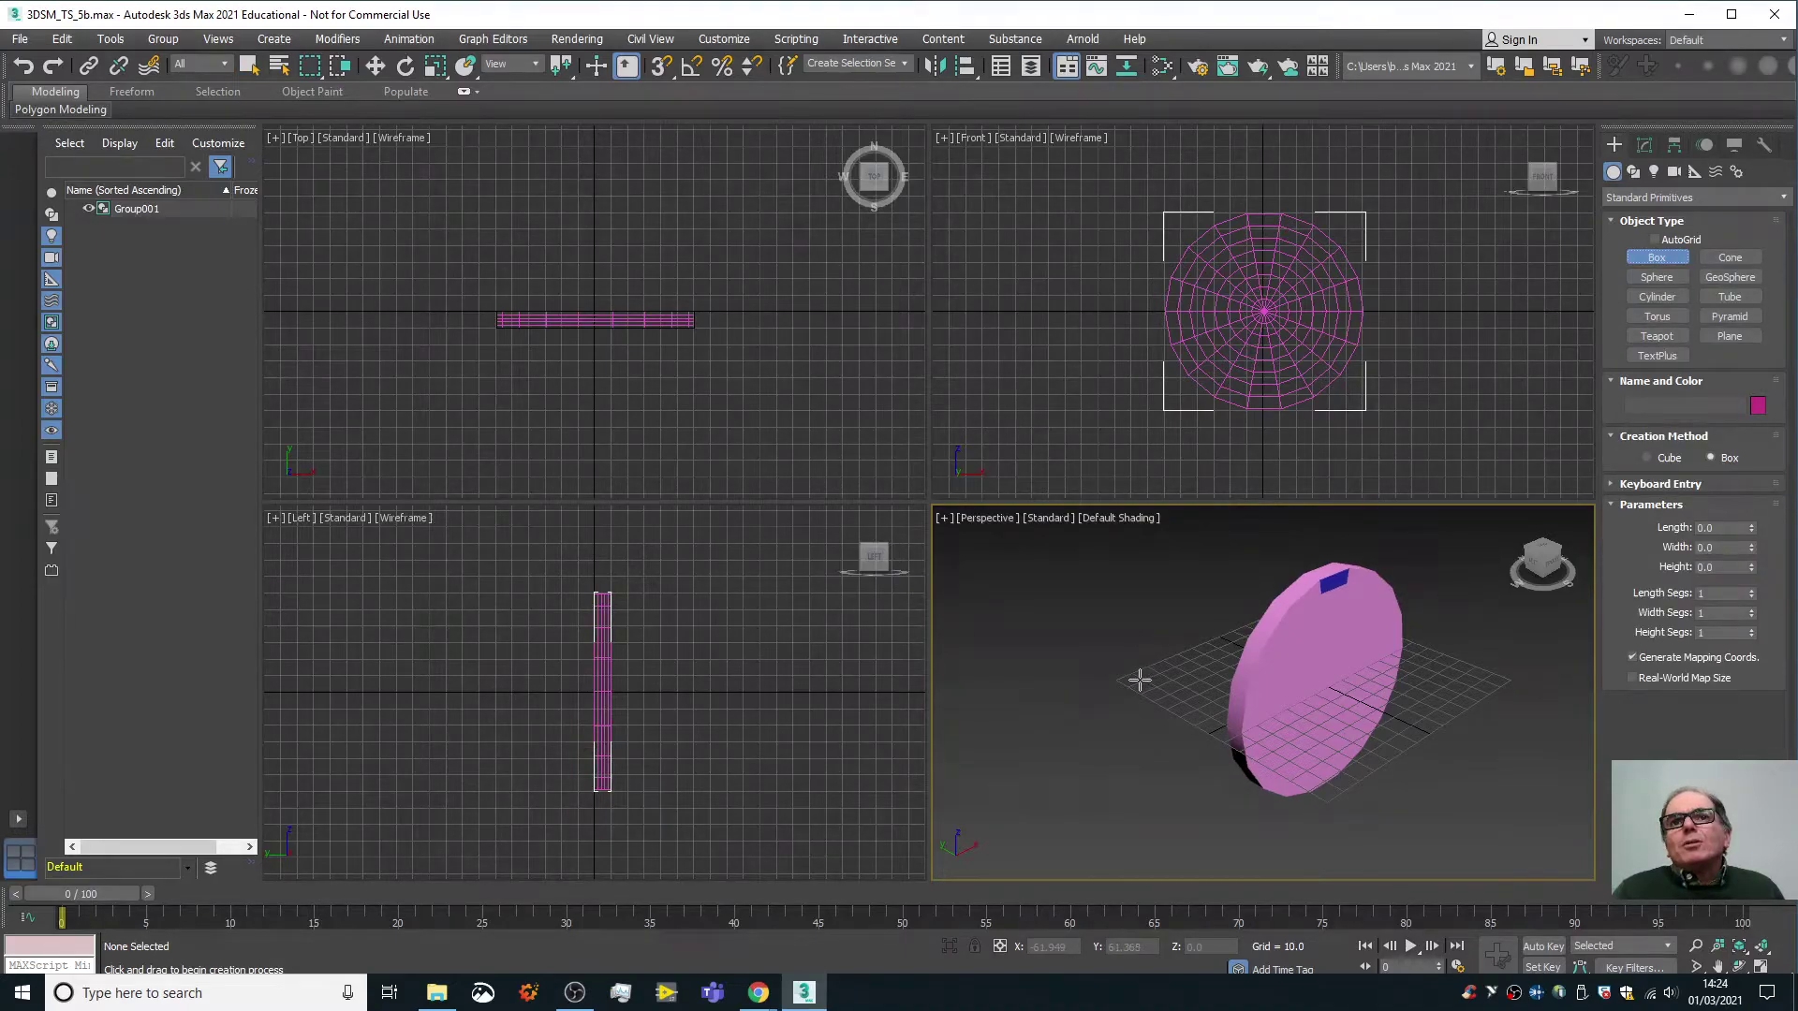
left_click_drag(1139, 680, 1231, 674)
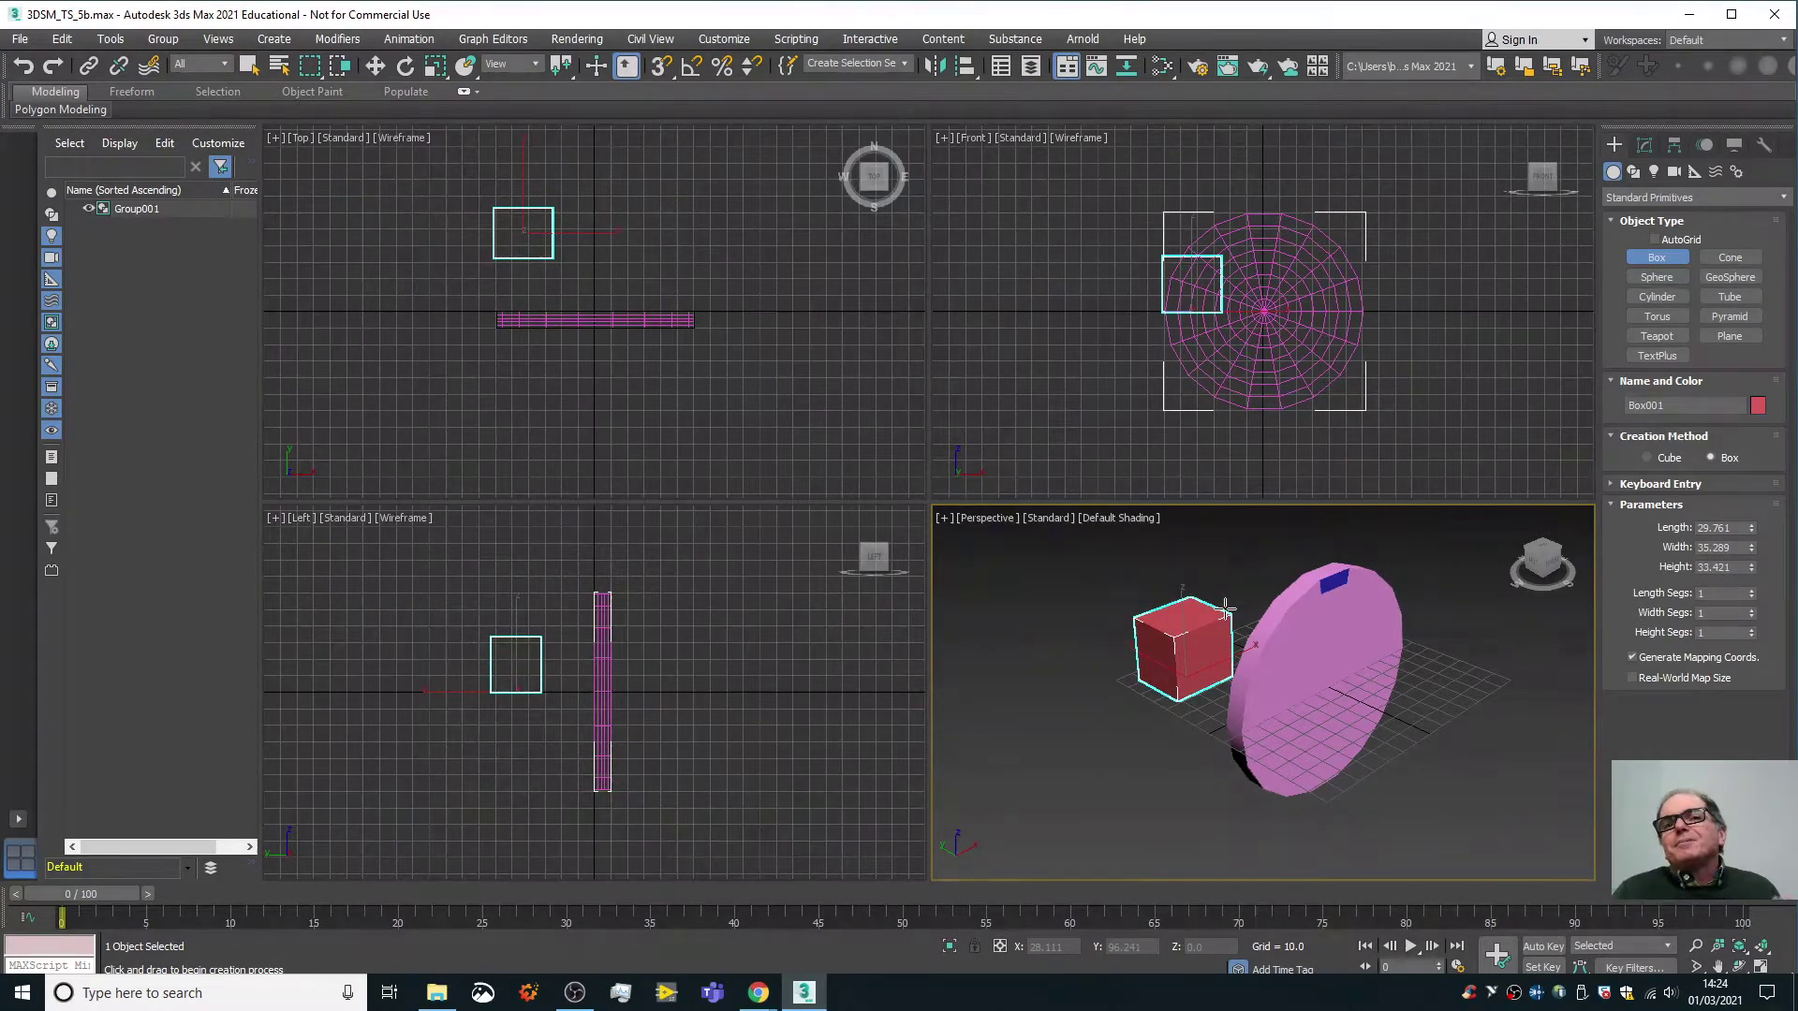
left_click(1551, 968)
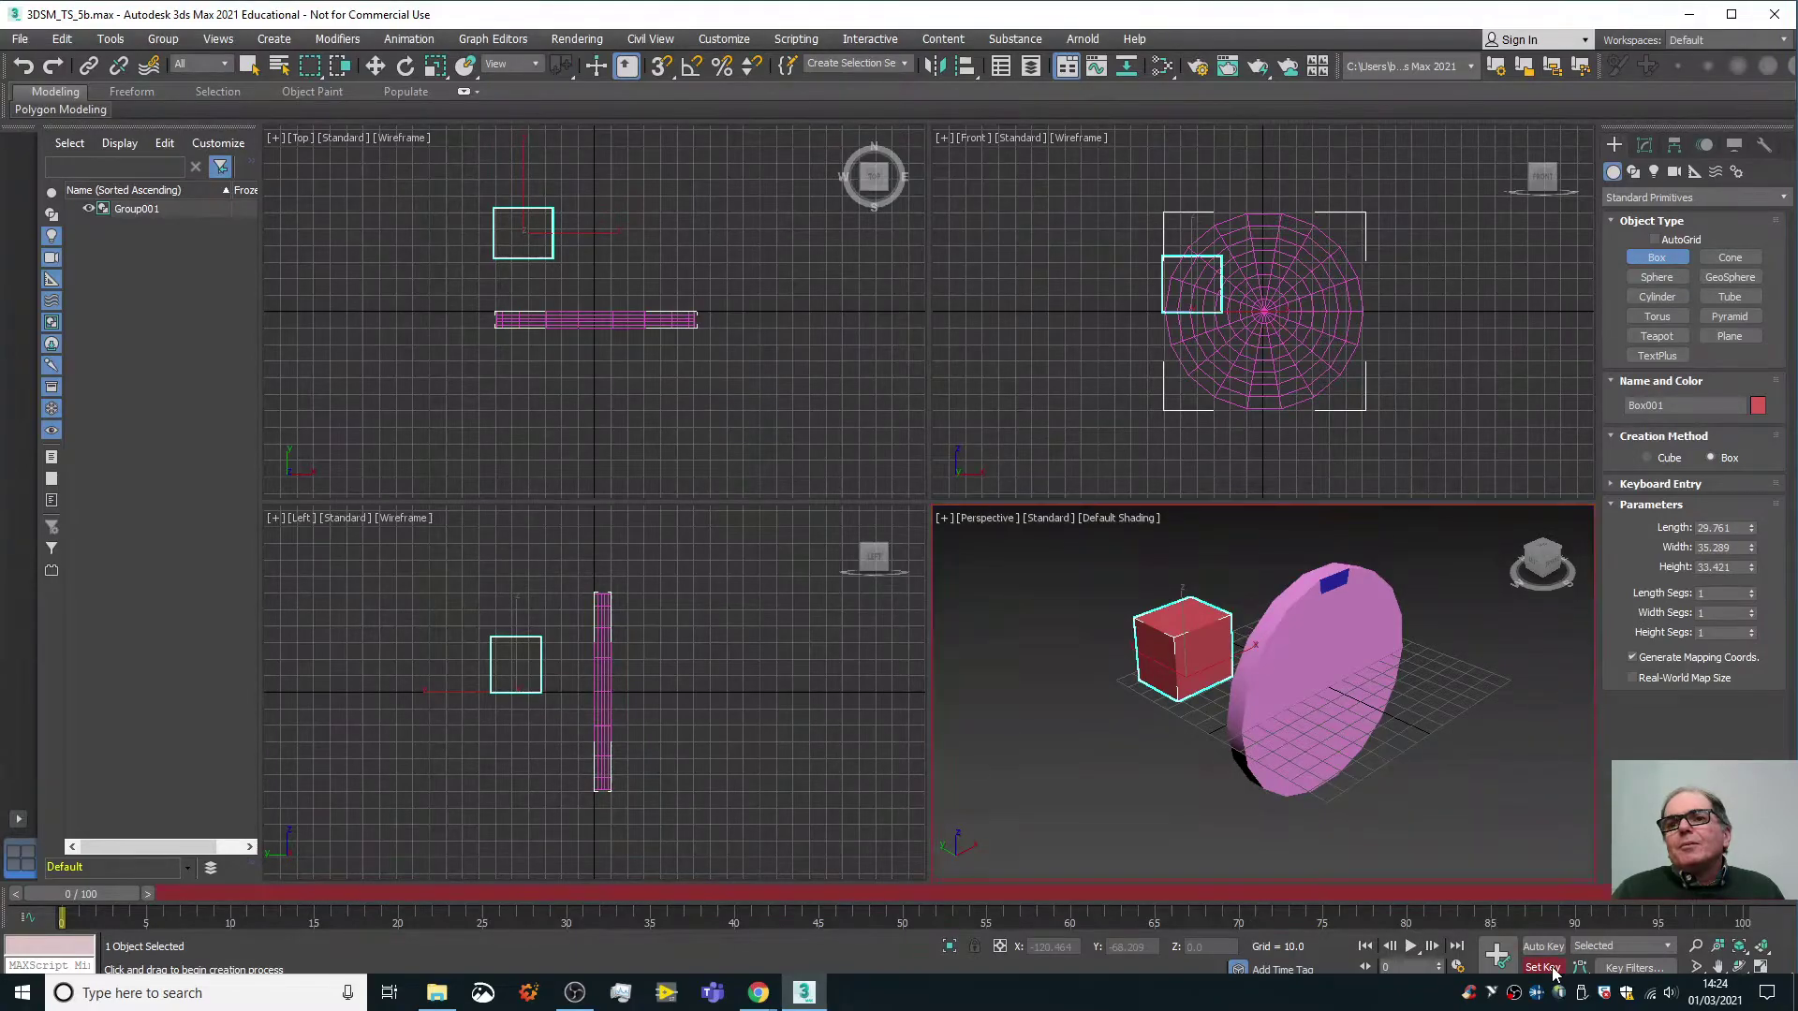
left_click(1495, 952)
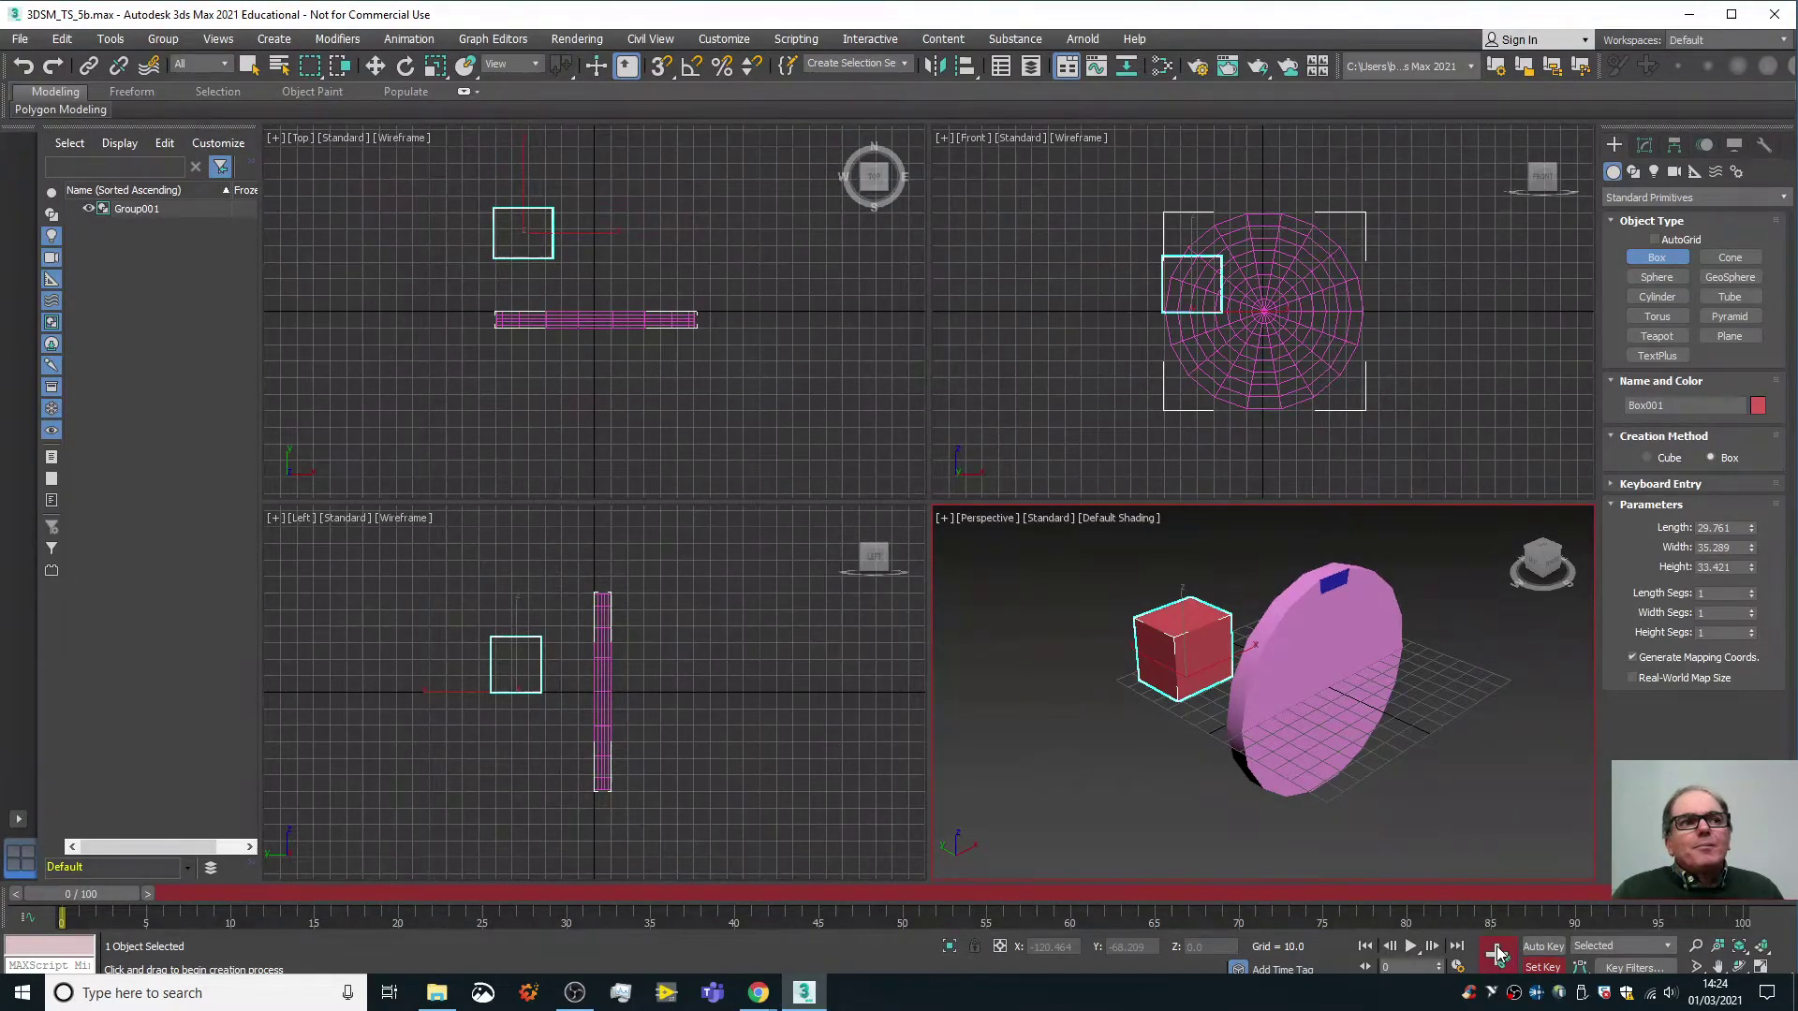
left_click(92, 897)
left_click_drag(92, 897, 1757, 904)
left_click(1504, 967)
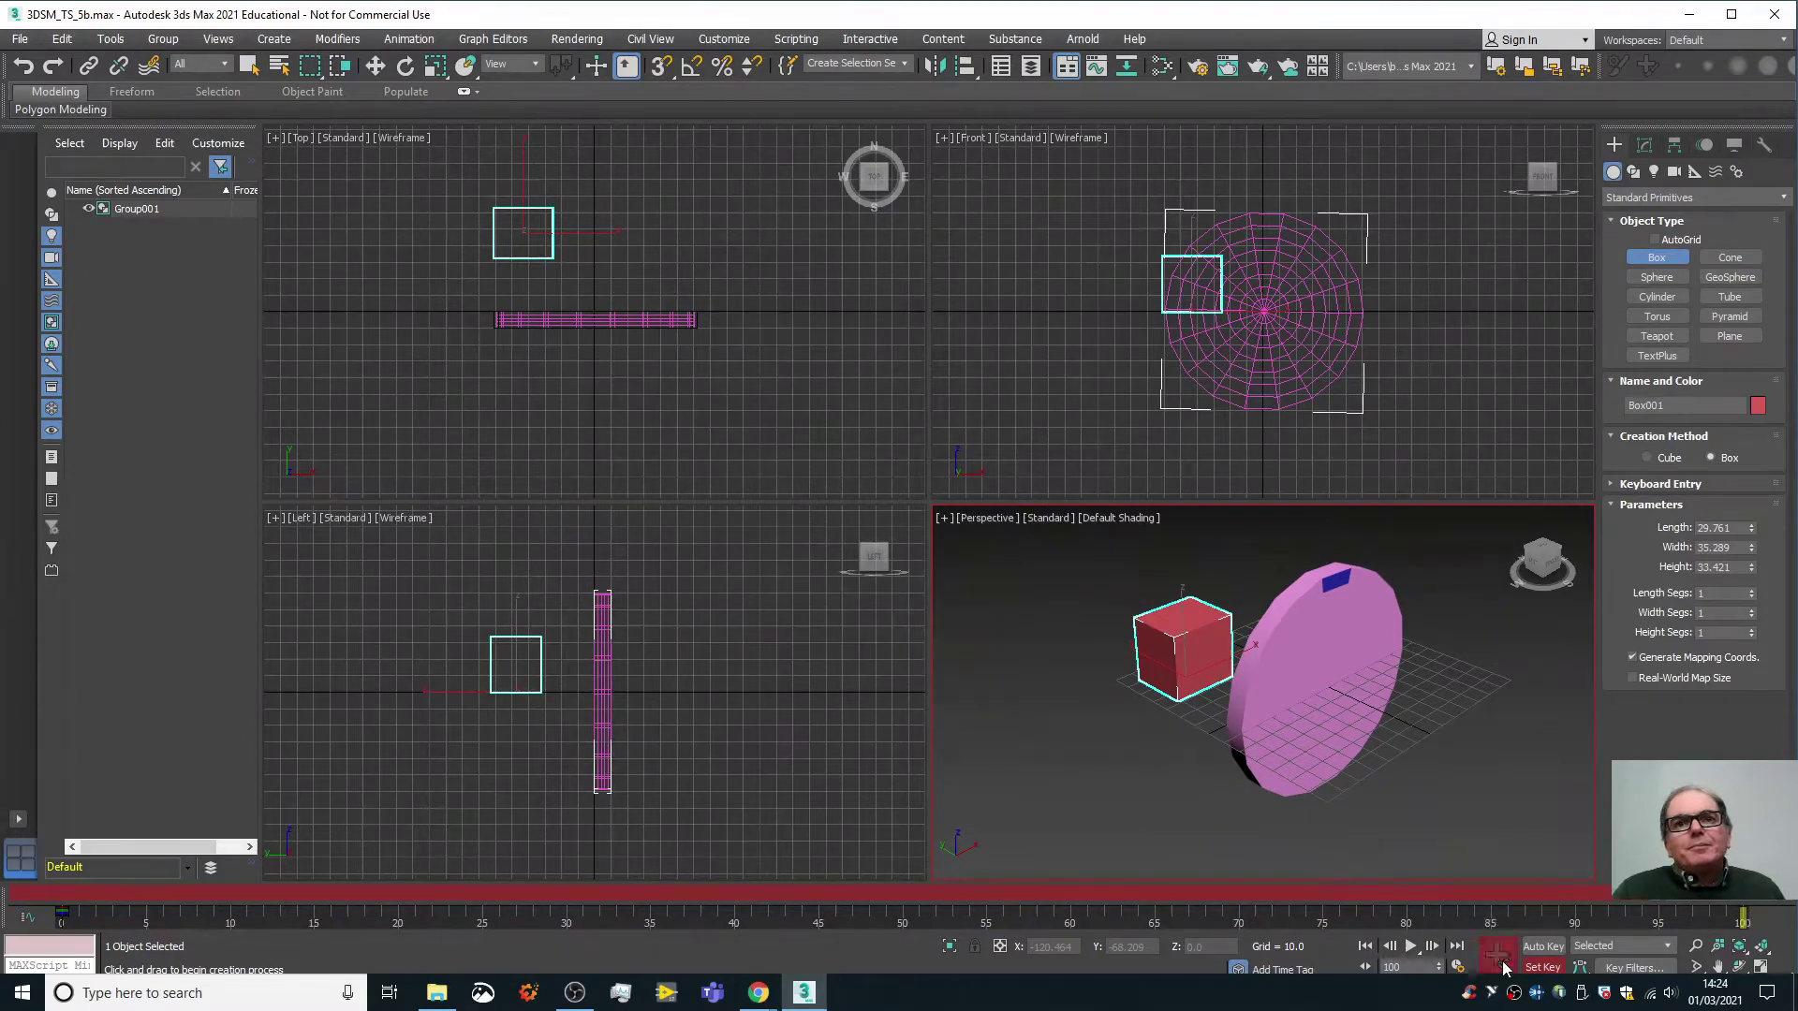
At frame 50, change the box's object color to dark blue, and play back the animation.
left_click_drag(1708, 902, 902, 897)
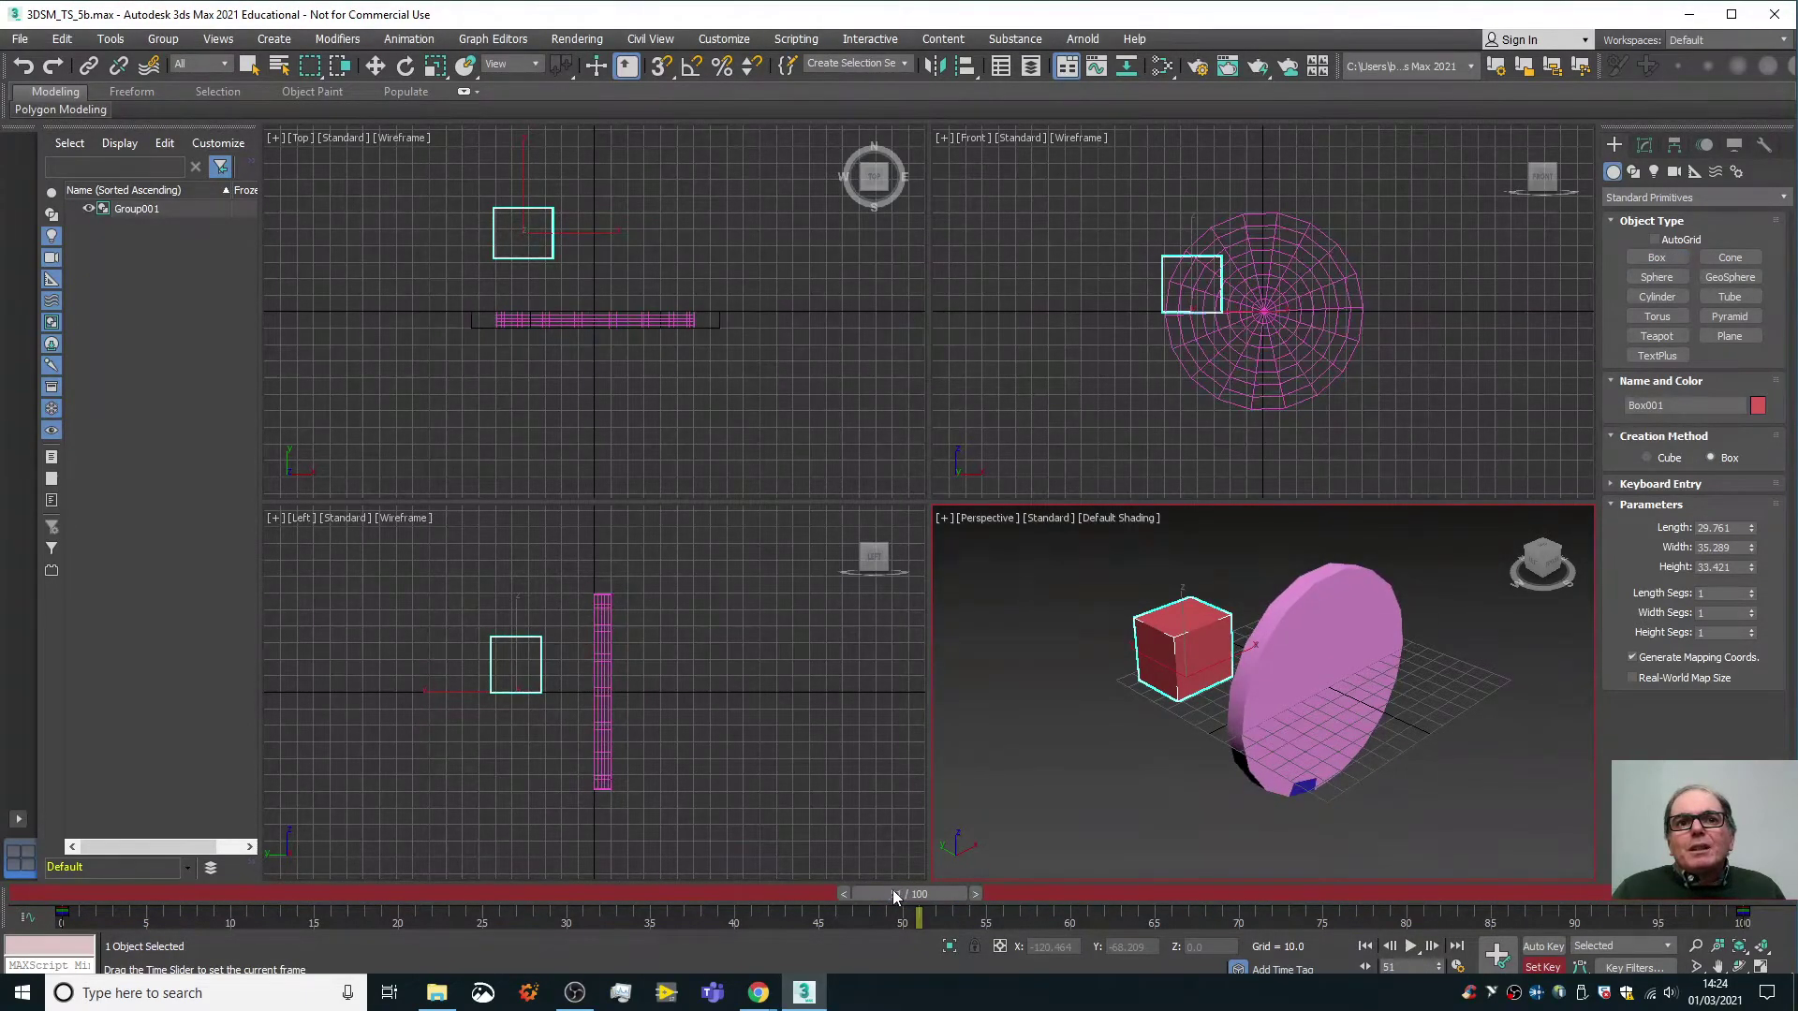
left_click(1758, 406)
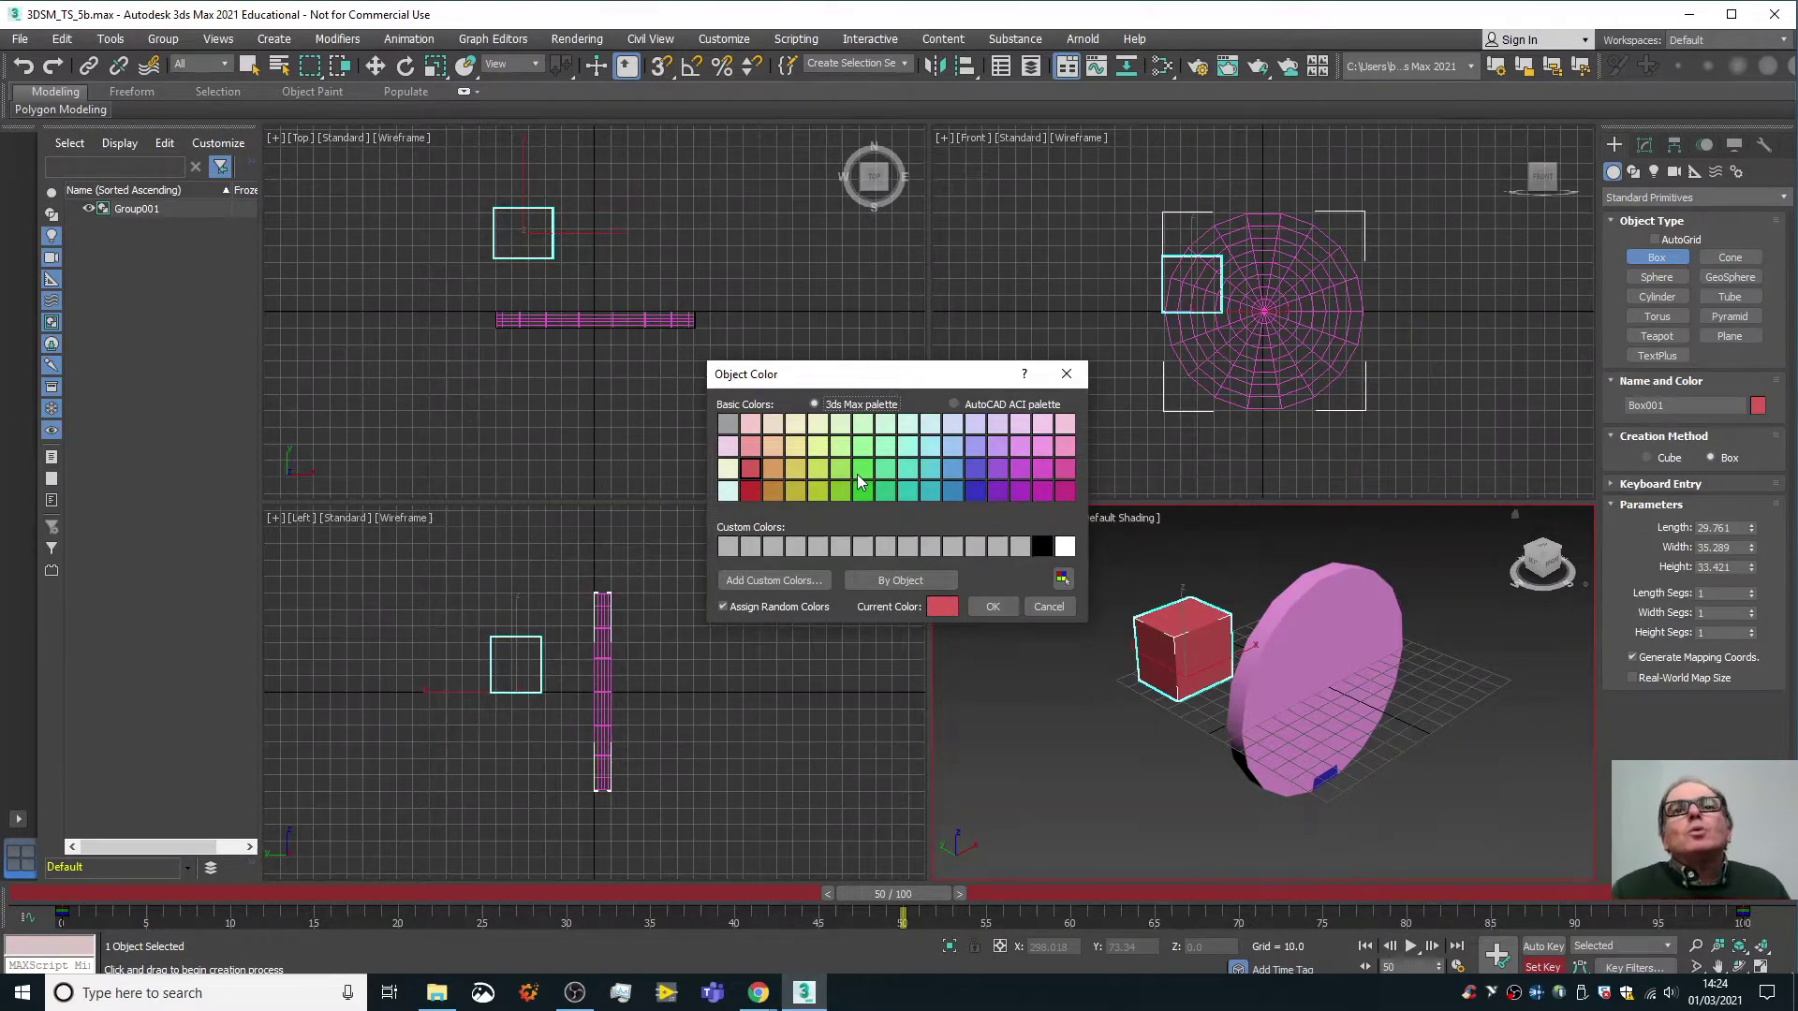
left_click(976, 491)
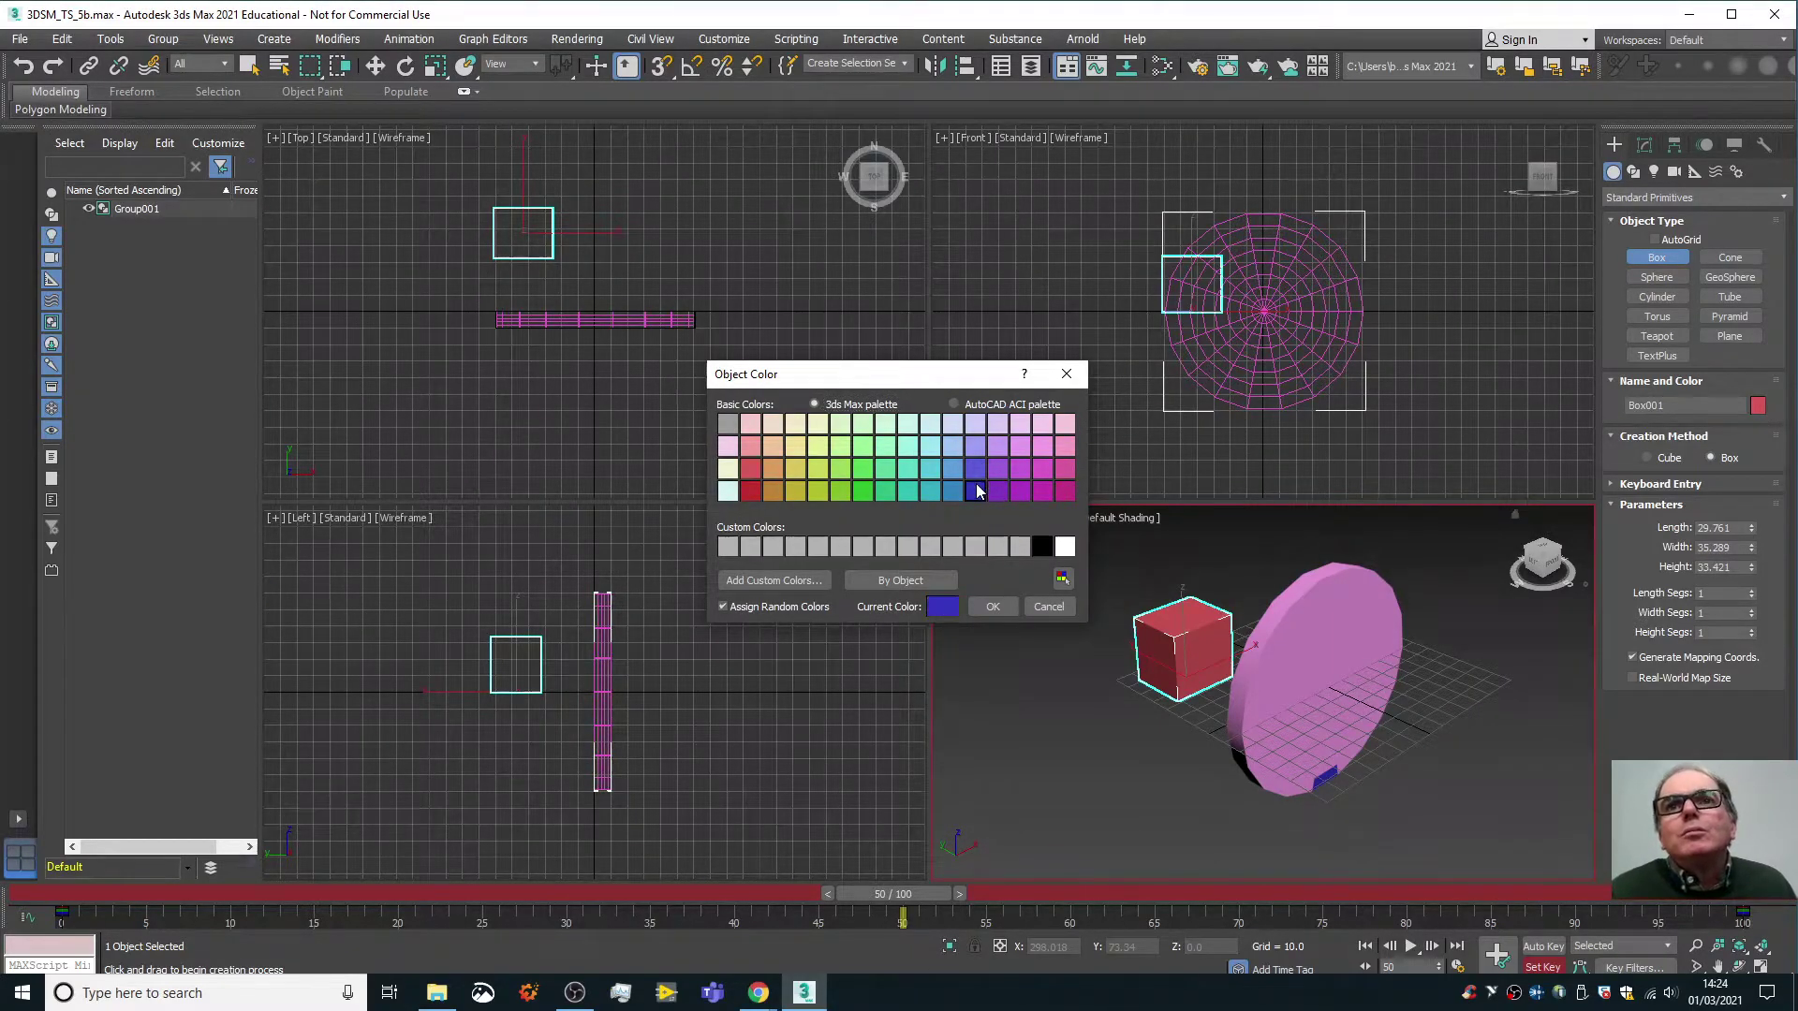
left_click(993, 608)
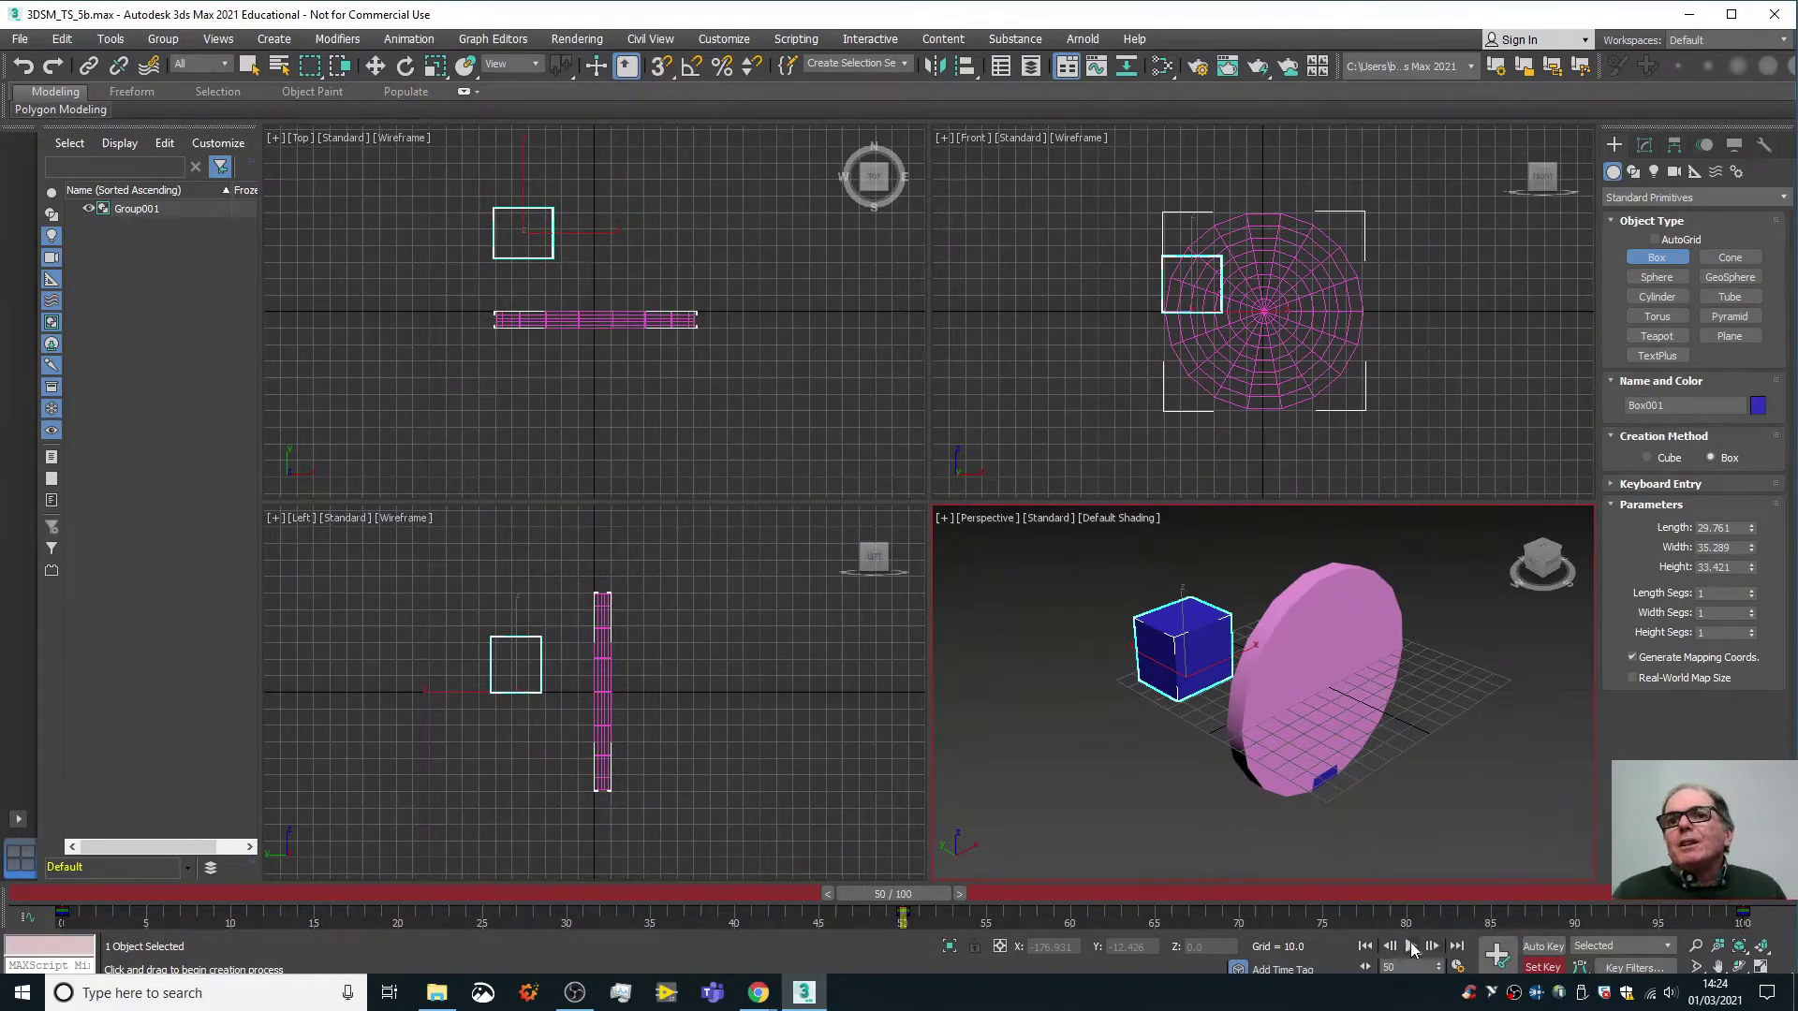
left_click(1413, 947)
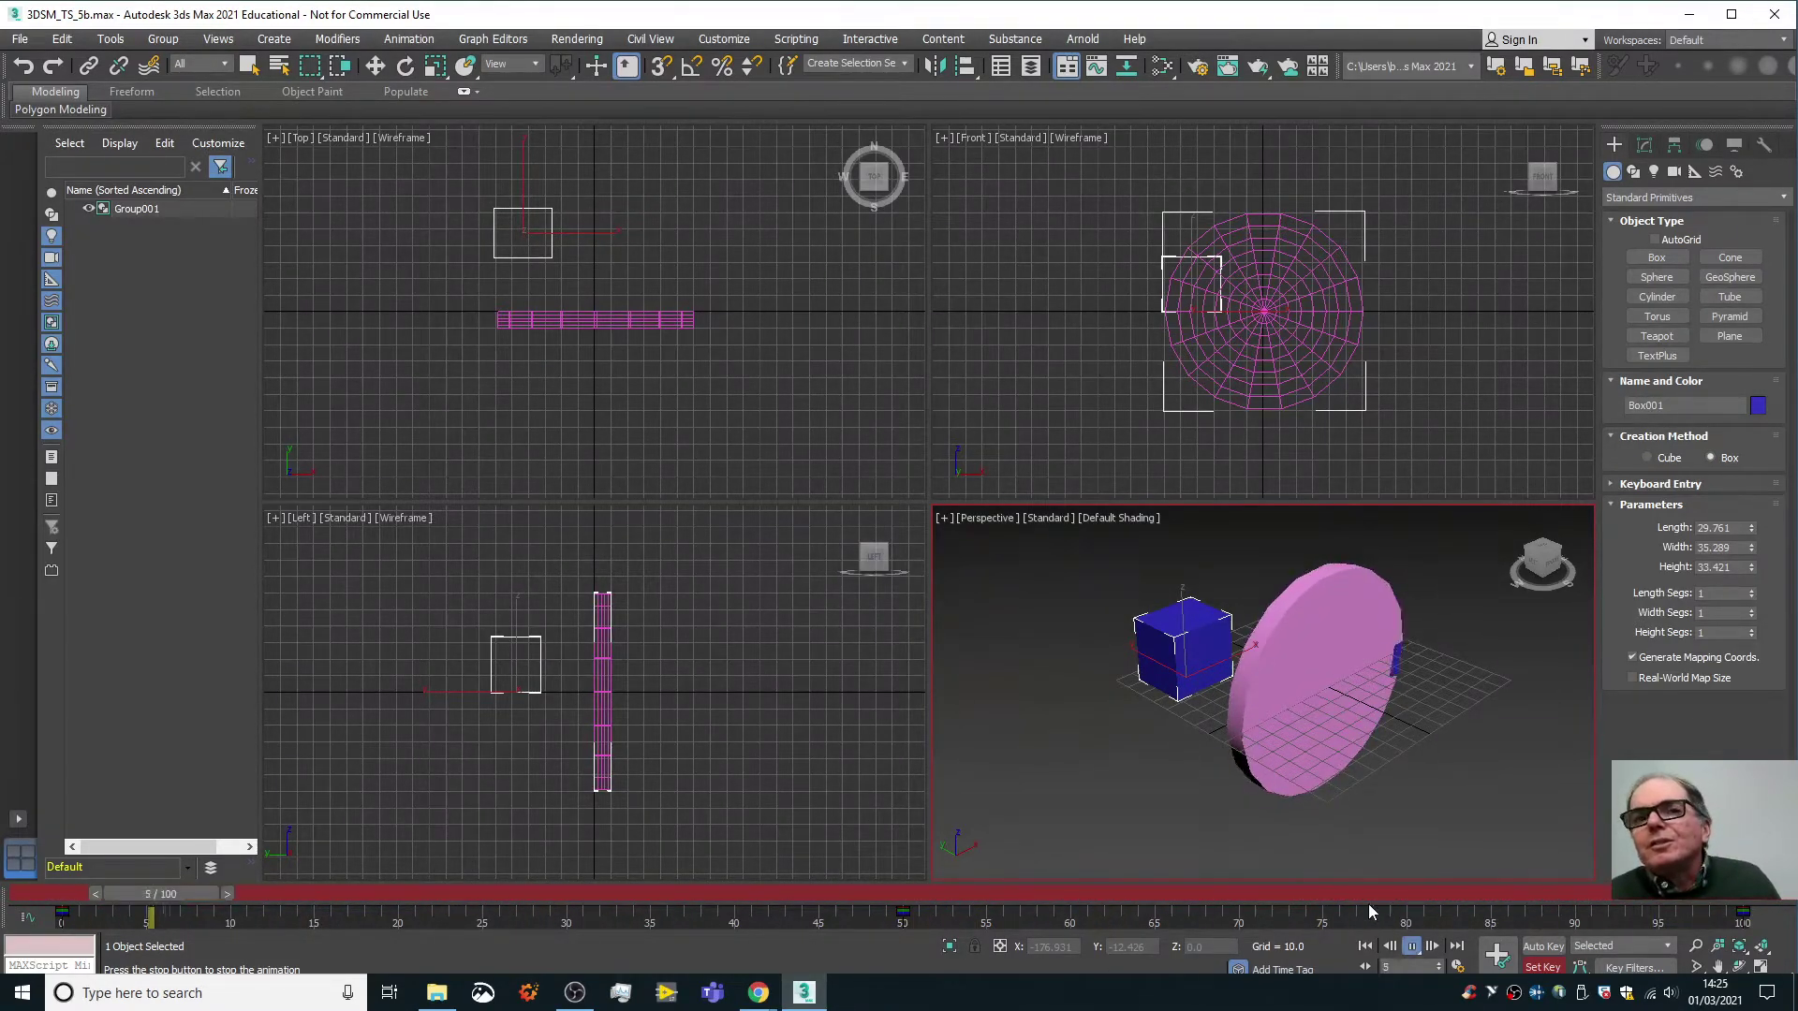
left_click(1412, 946)
At frame 50, scale the box along Z to about 230%, set a key for it, and play back the animation.
left_click(1657, 256)
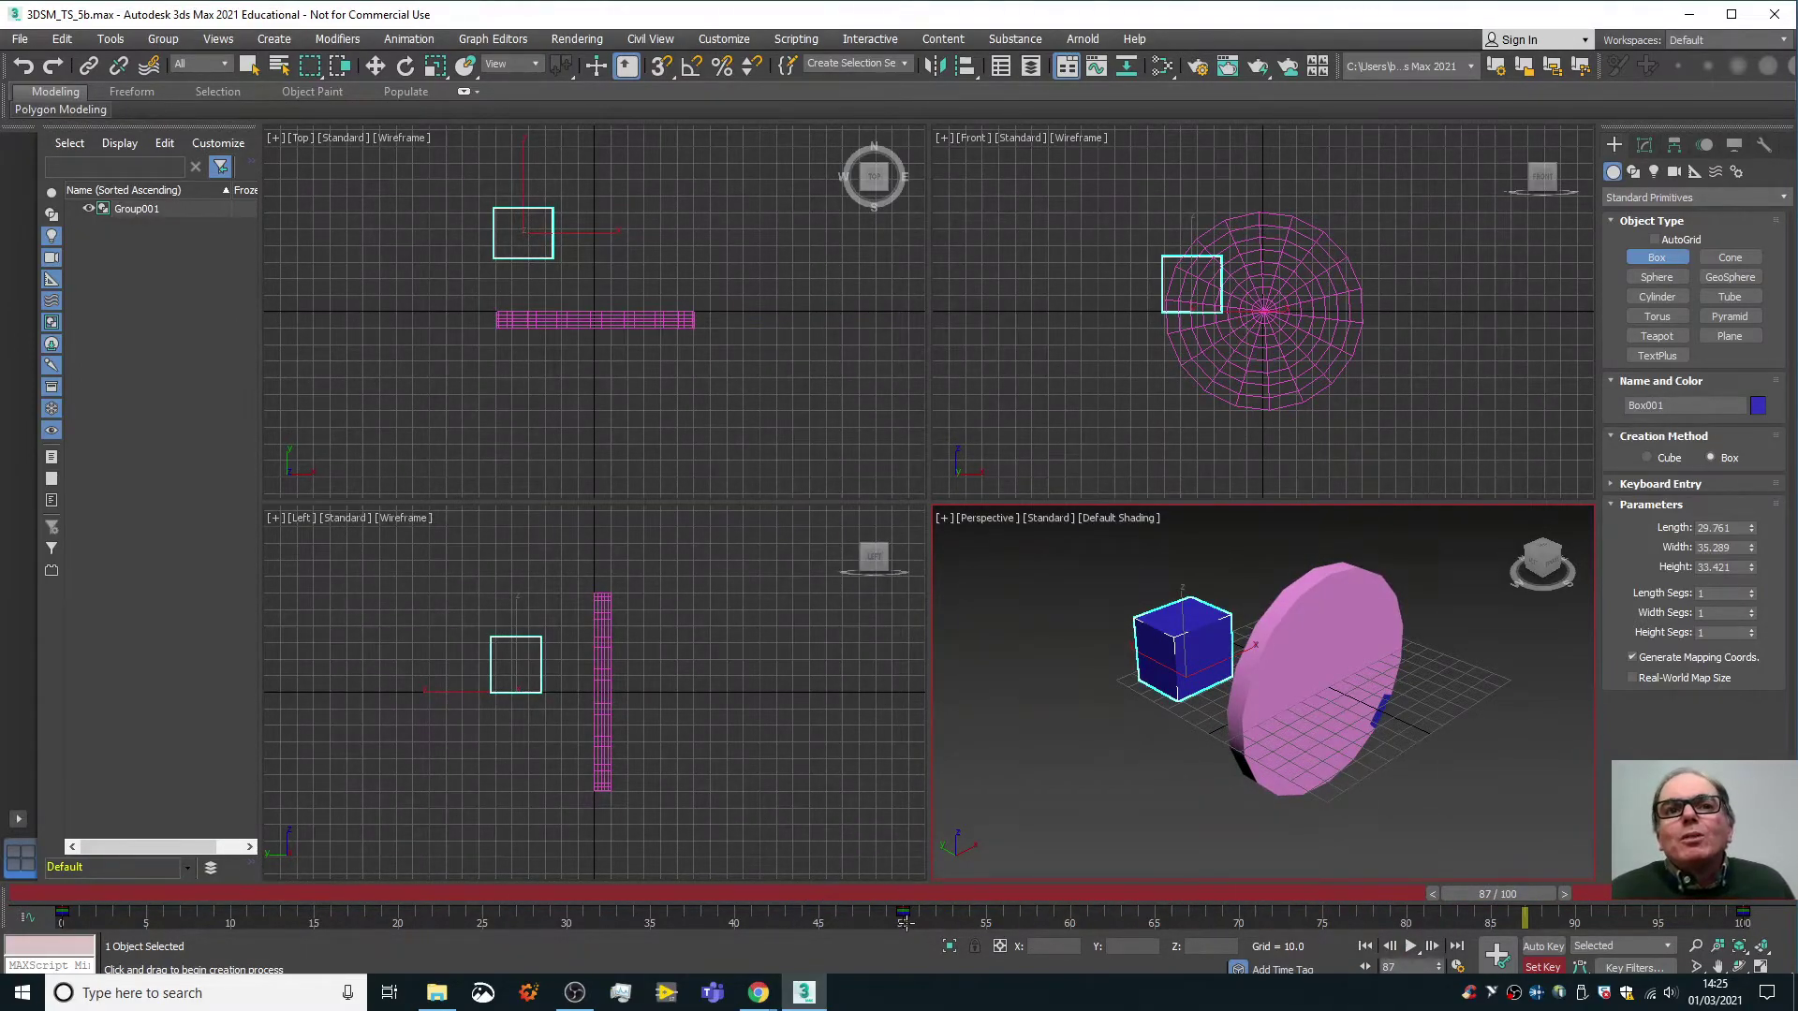
left_click_drag(1519, 893, 924, 890)
left_click(1170, 627)
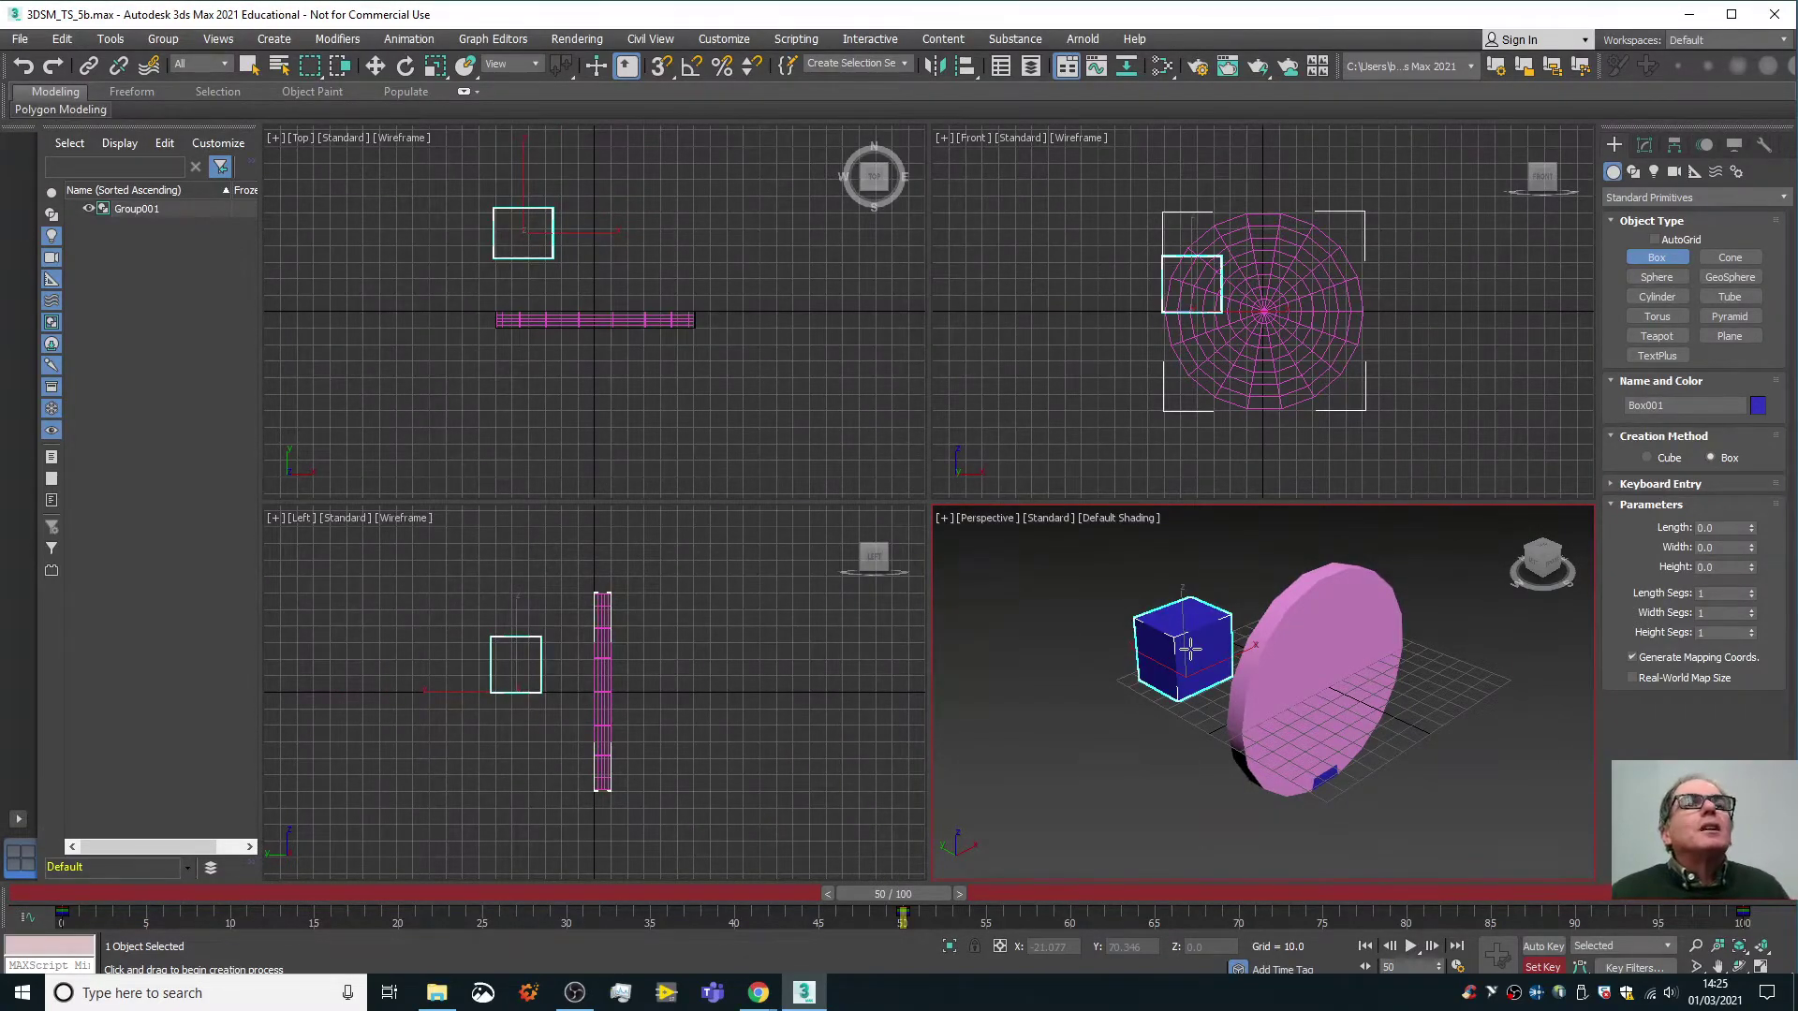
left_click(434, 66)
key("r")
left_click_drag(1183, 603, 1177, 518)
left_click(1502, 961)
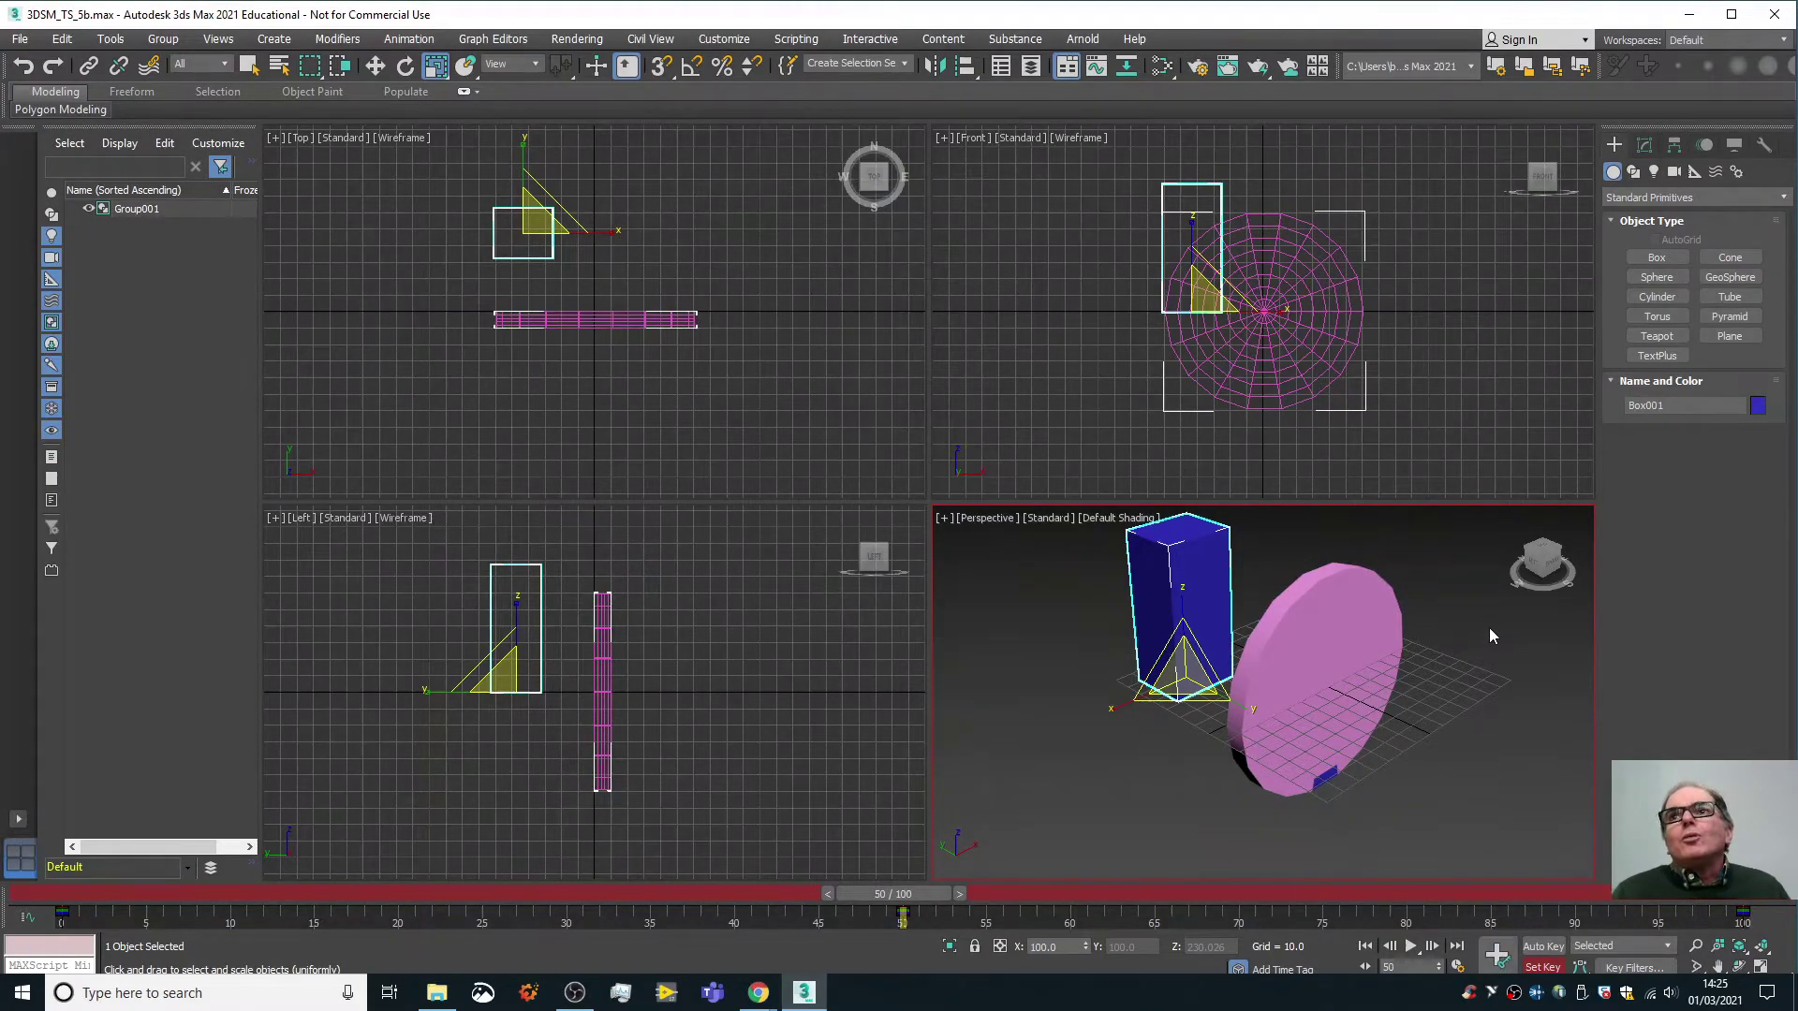
left_click(1411, 948)
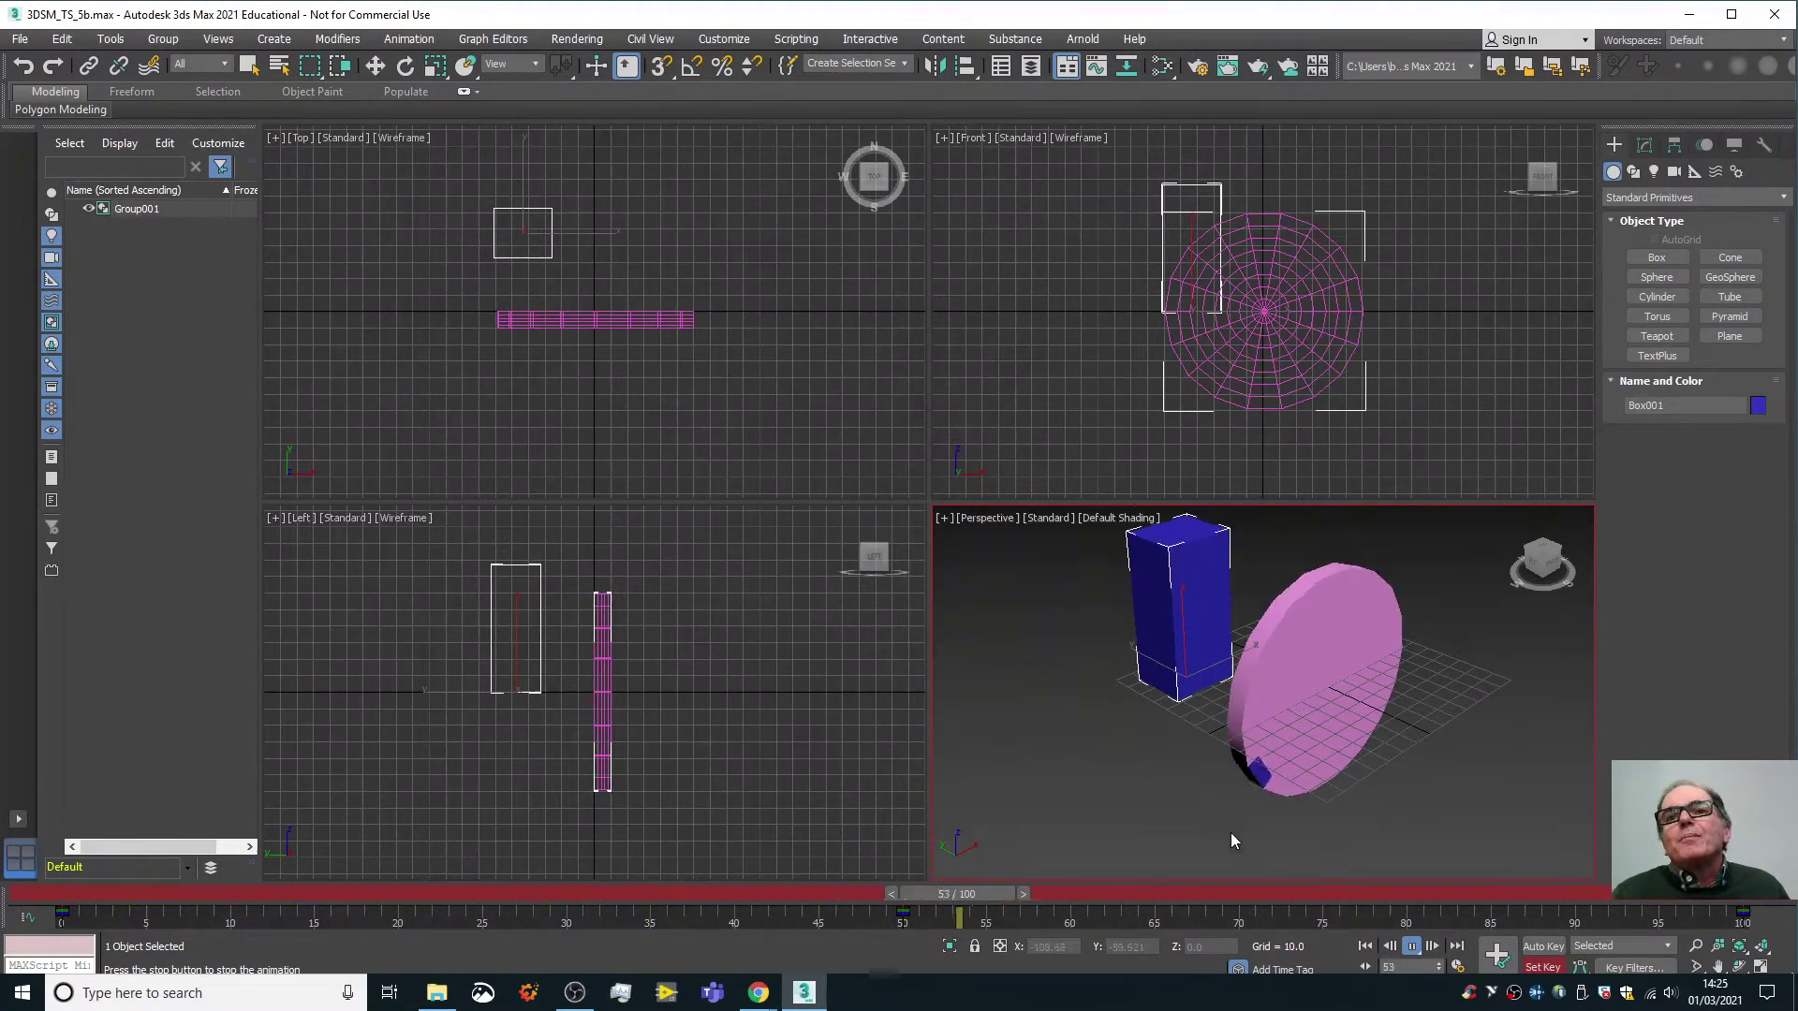
left_click(1411, 947)
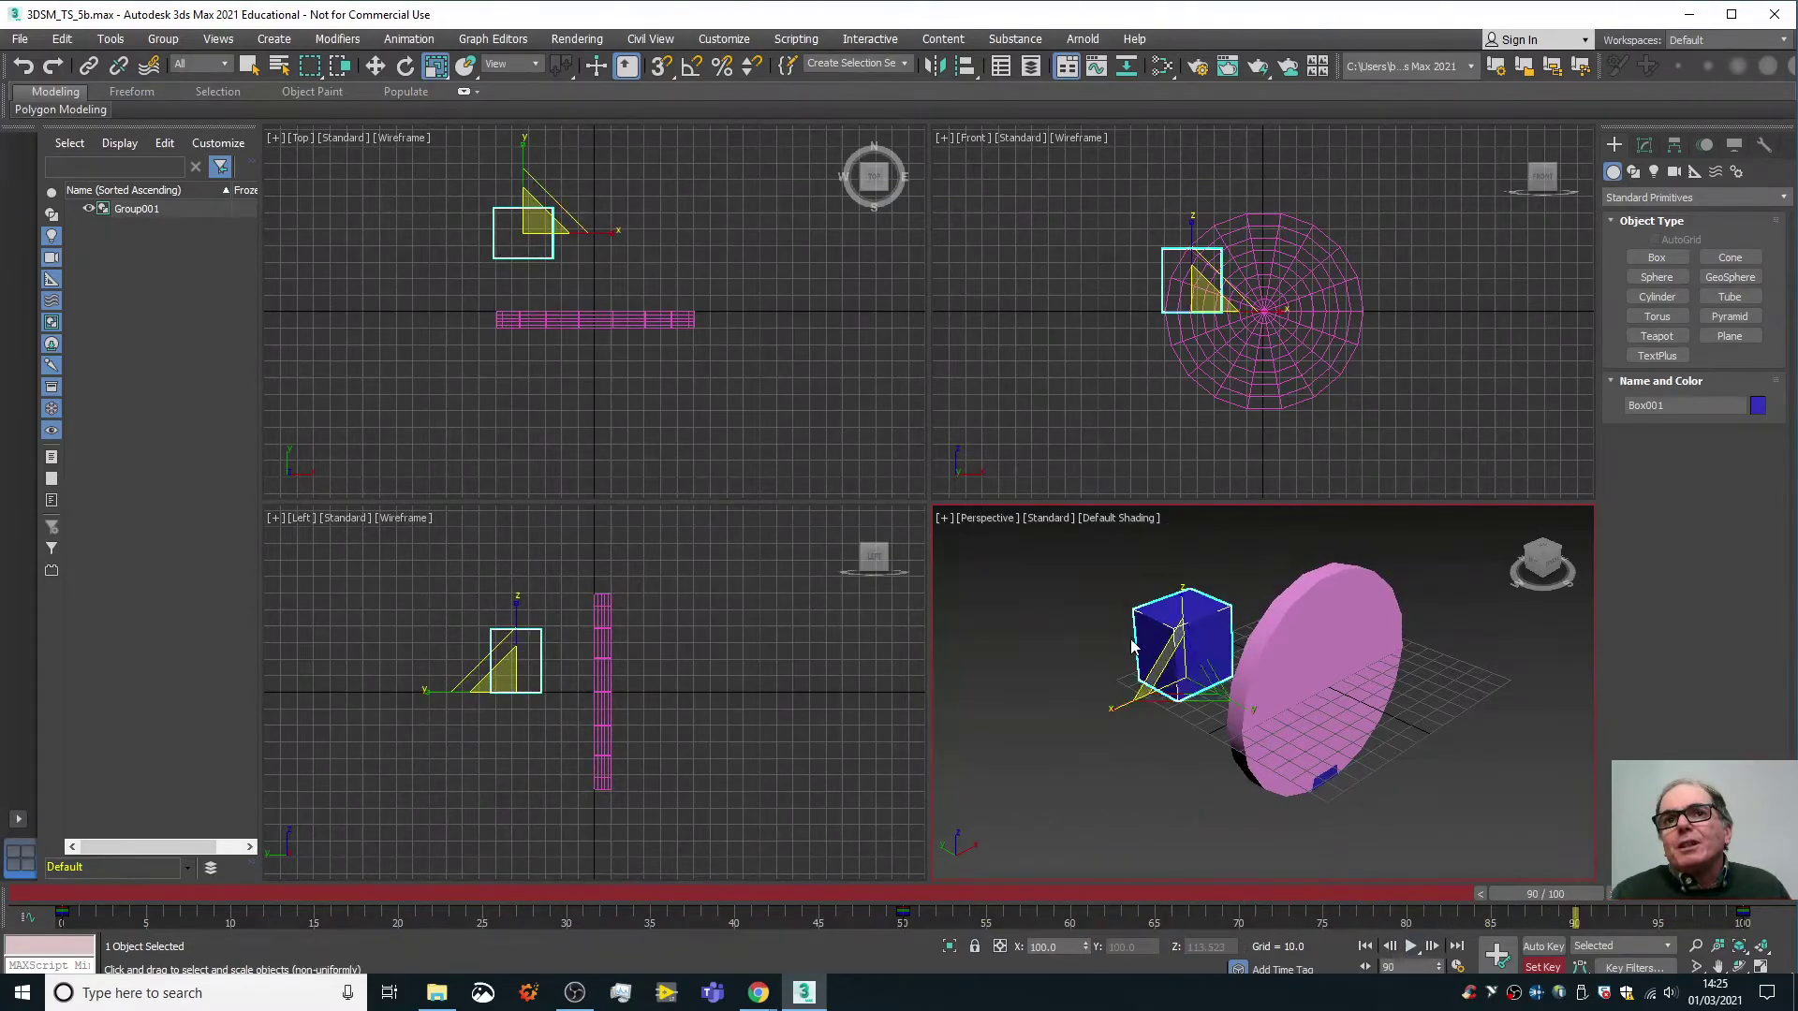
Open the mini curve editor and display only Box001's Scale curves, framed to their full extents.
left_click(29, 919)
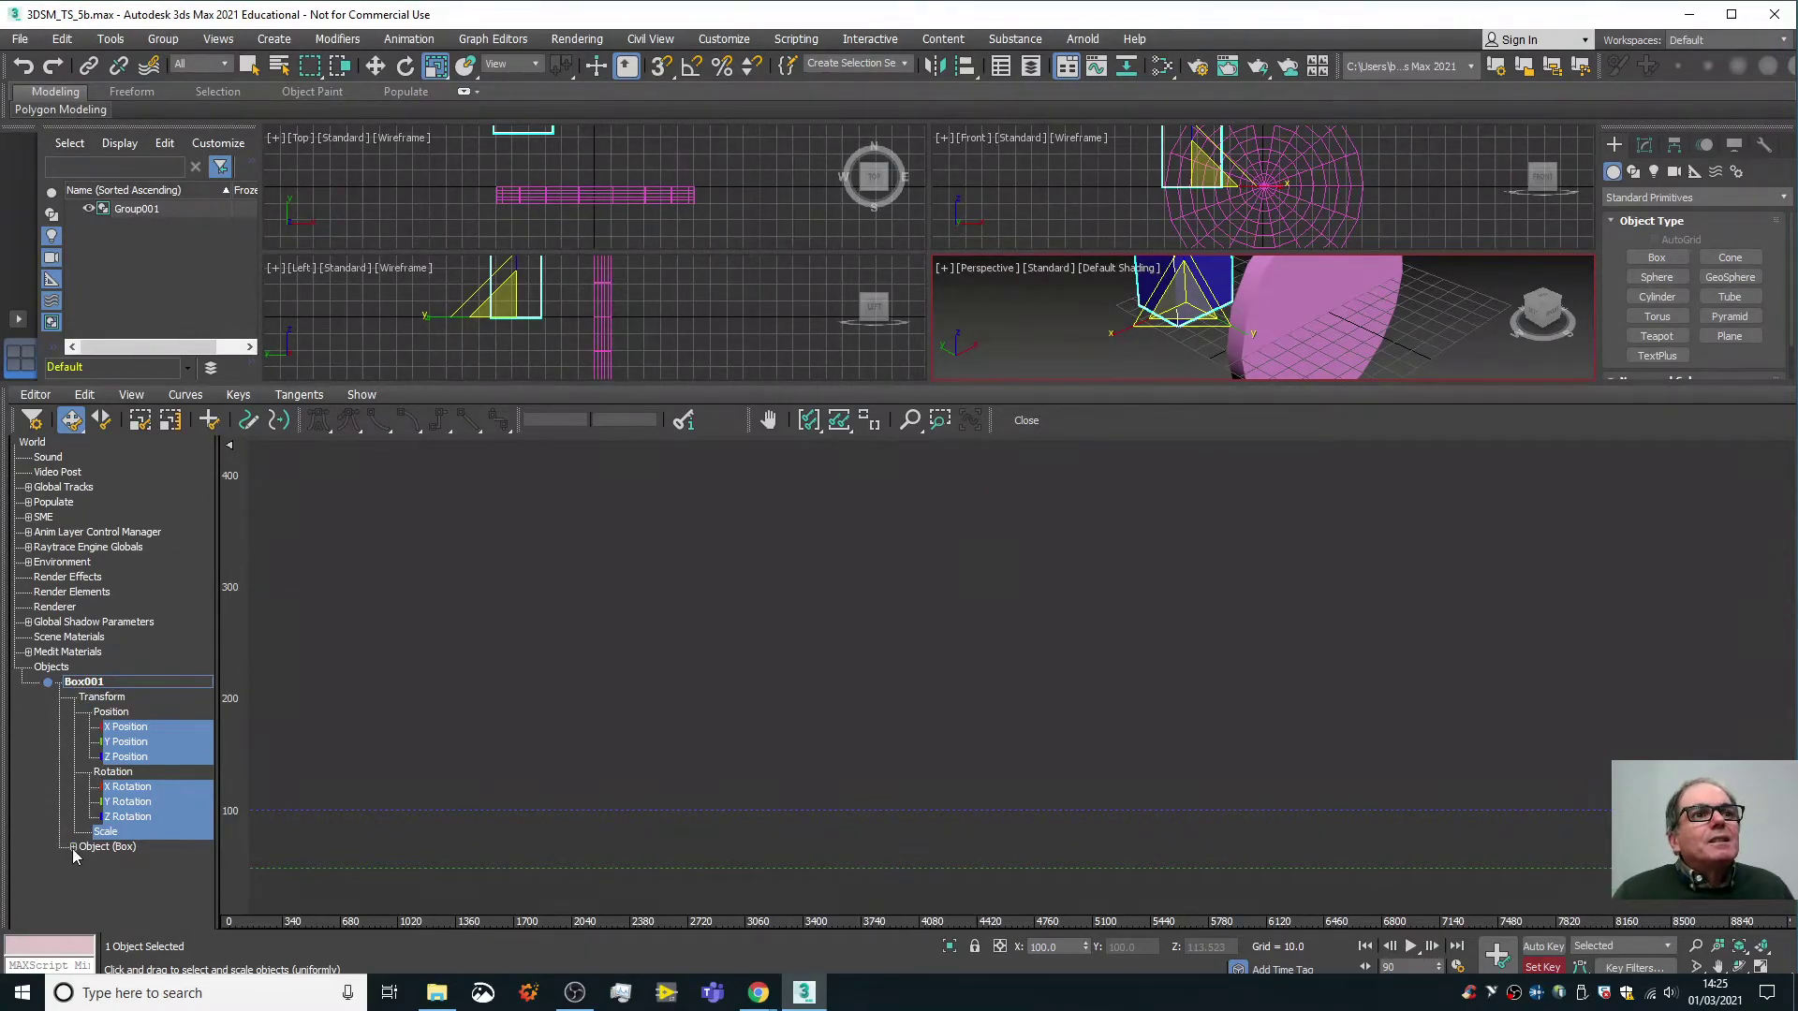
left_click(84, 703)
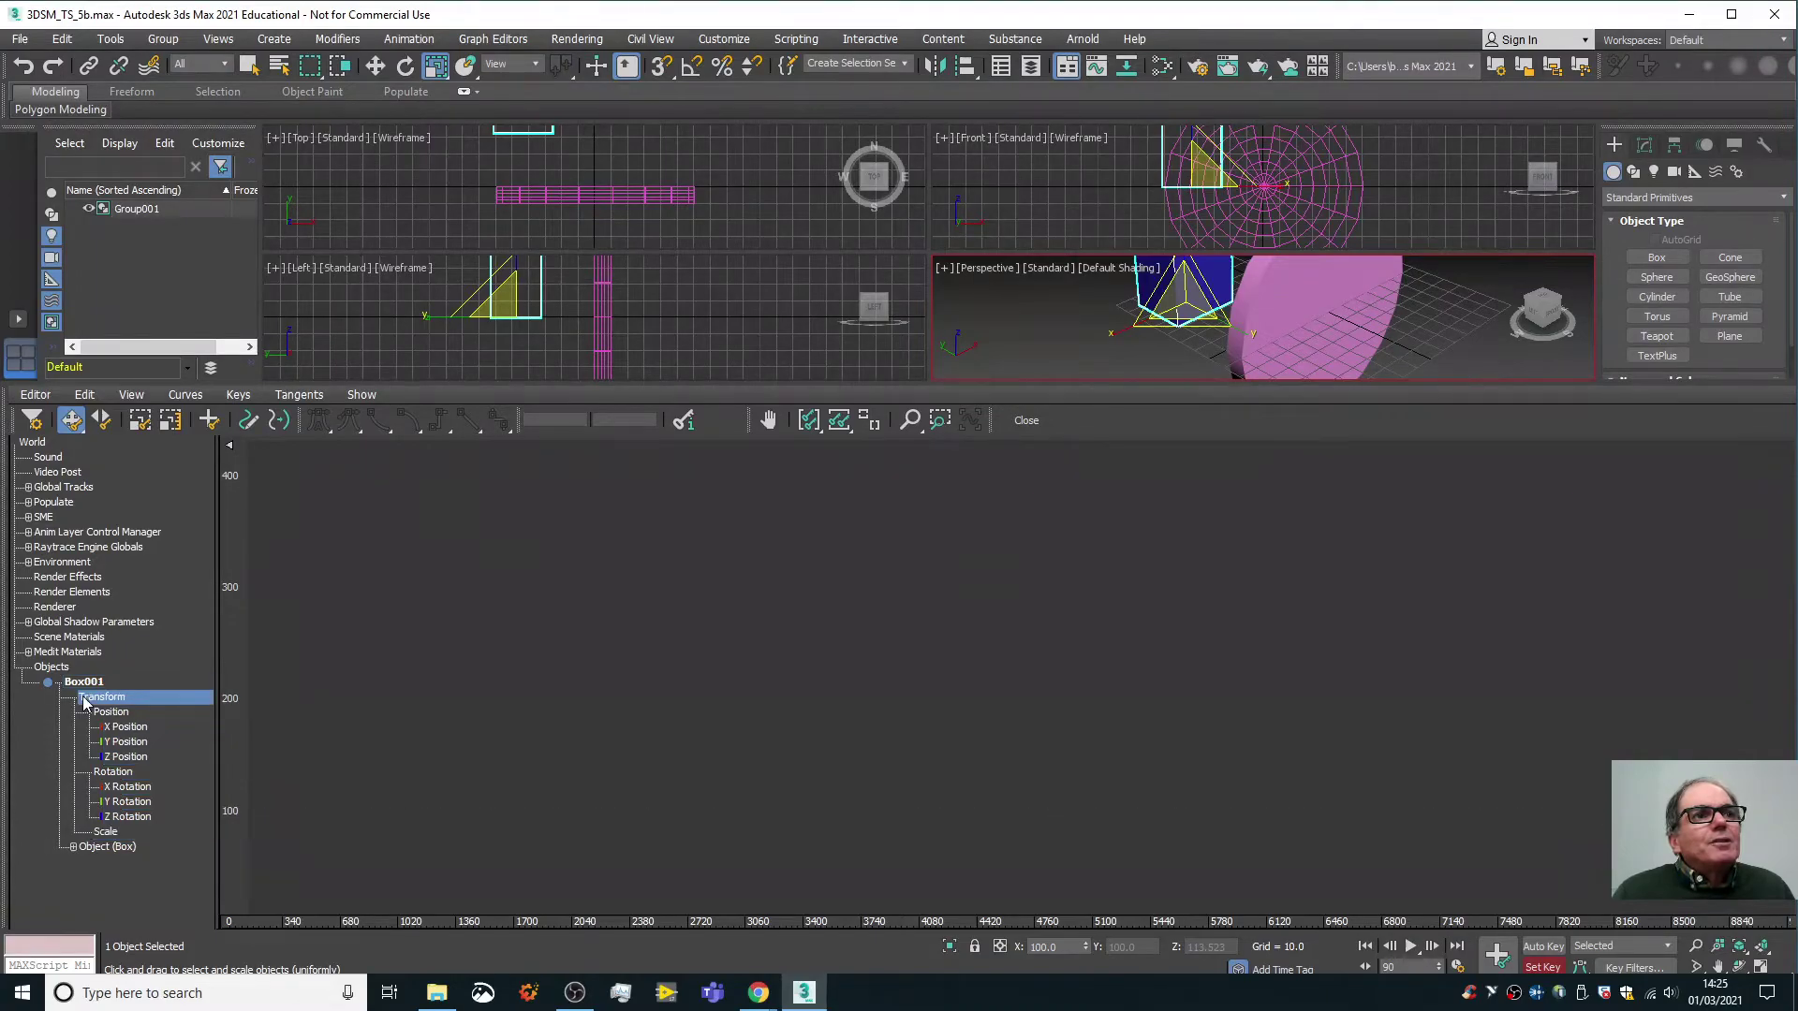
left_click(87, 684)
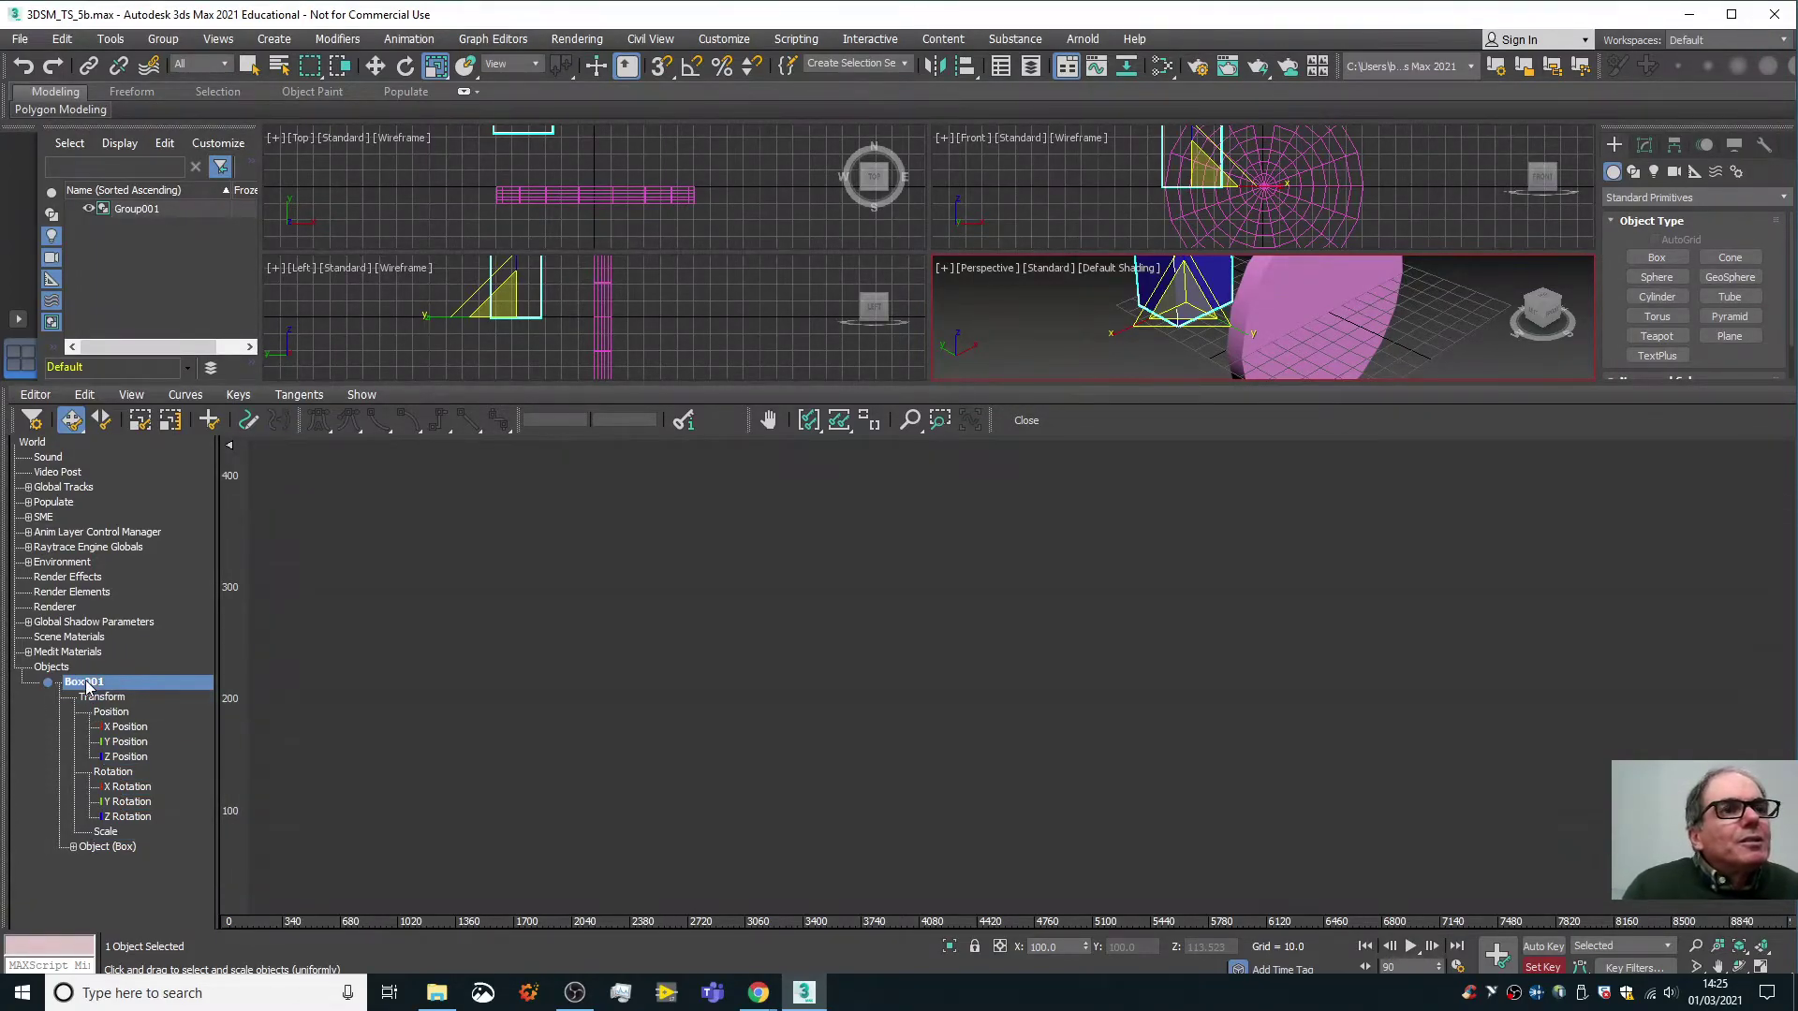
left_click(106, 832)
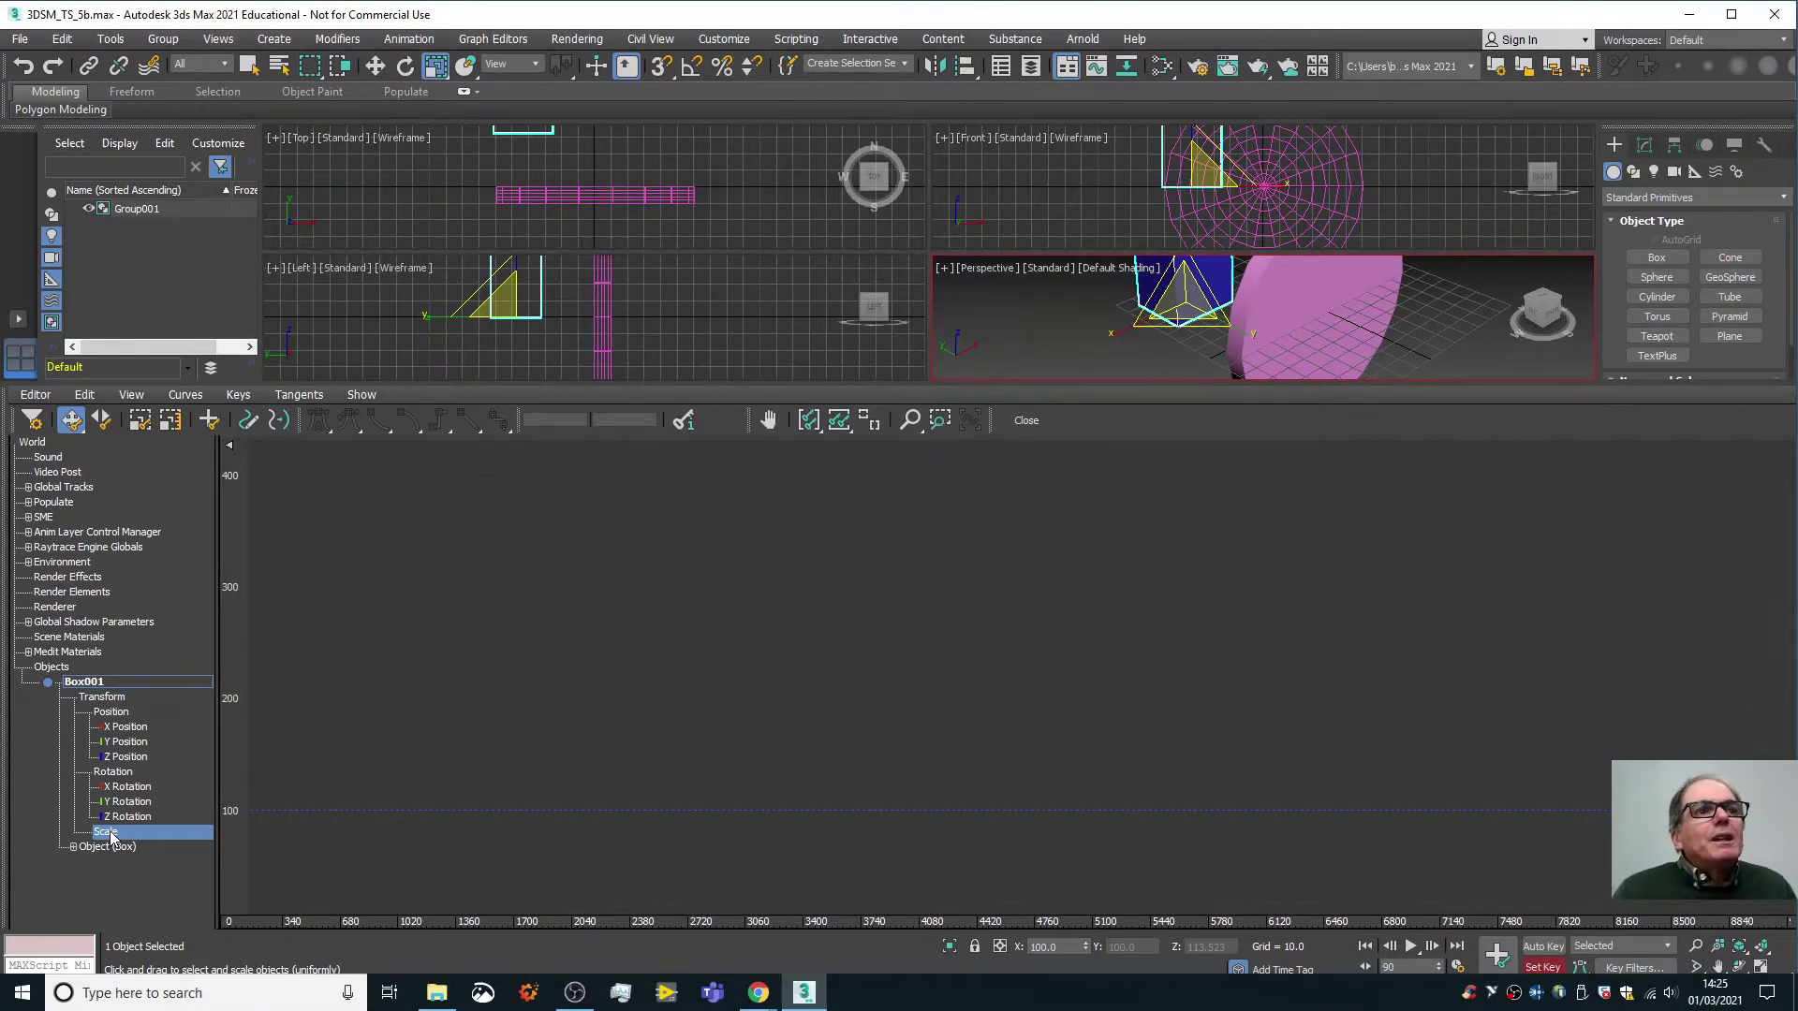
left_click(807, 419)
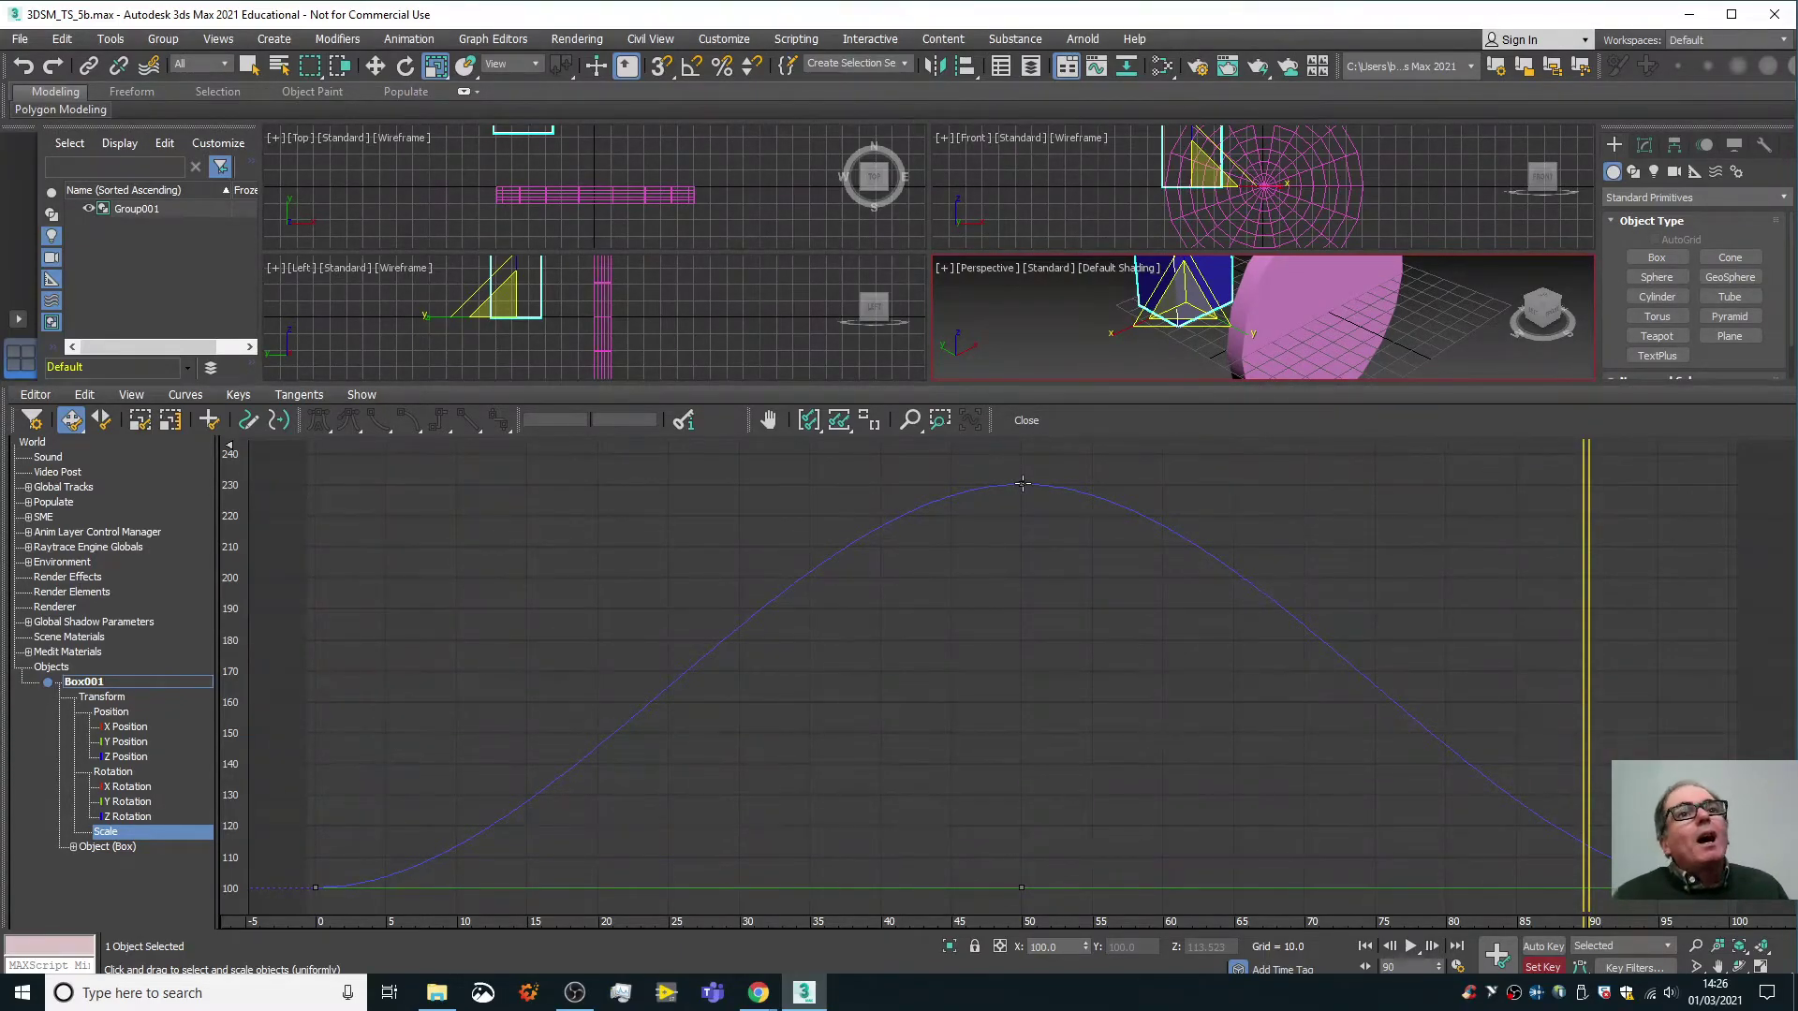
Add keys at frames 25 and 75 on Box001's Z scale curve.
left_click(208, 422)
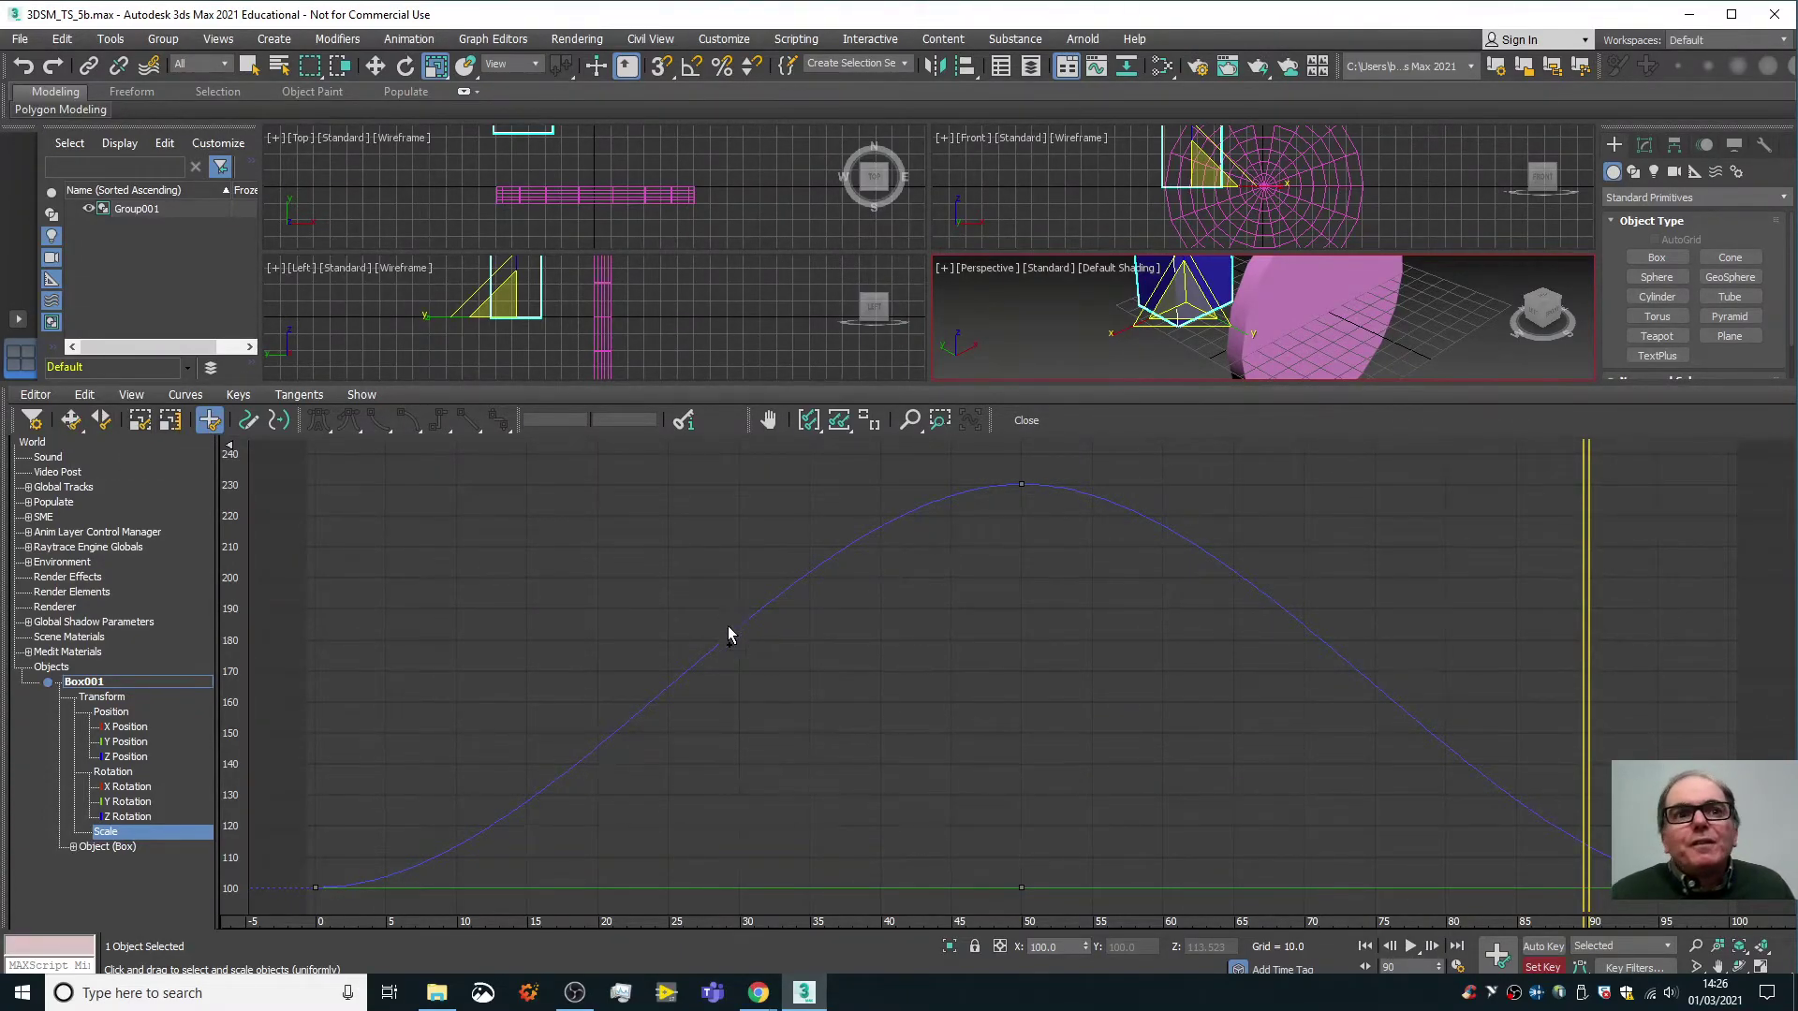
left_click(669, 688)
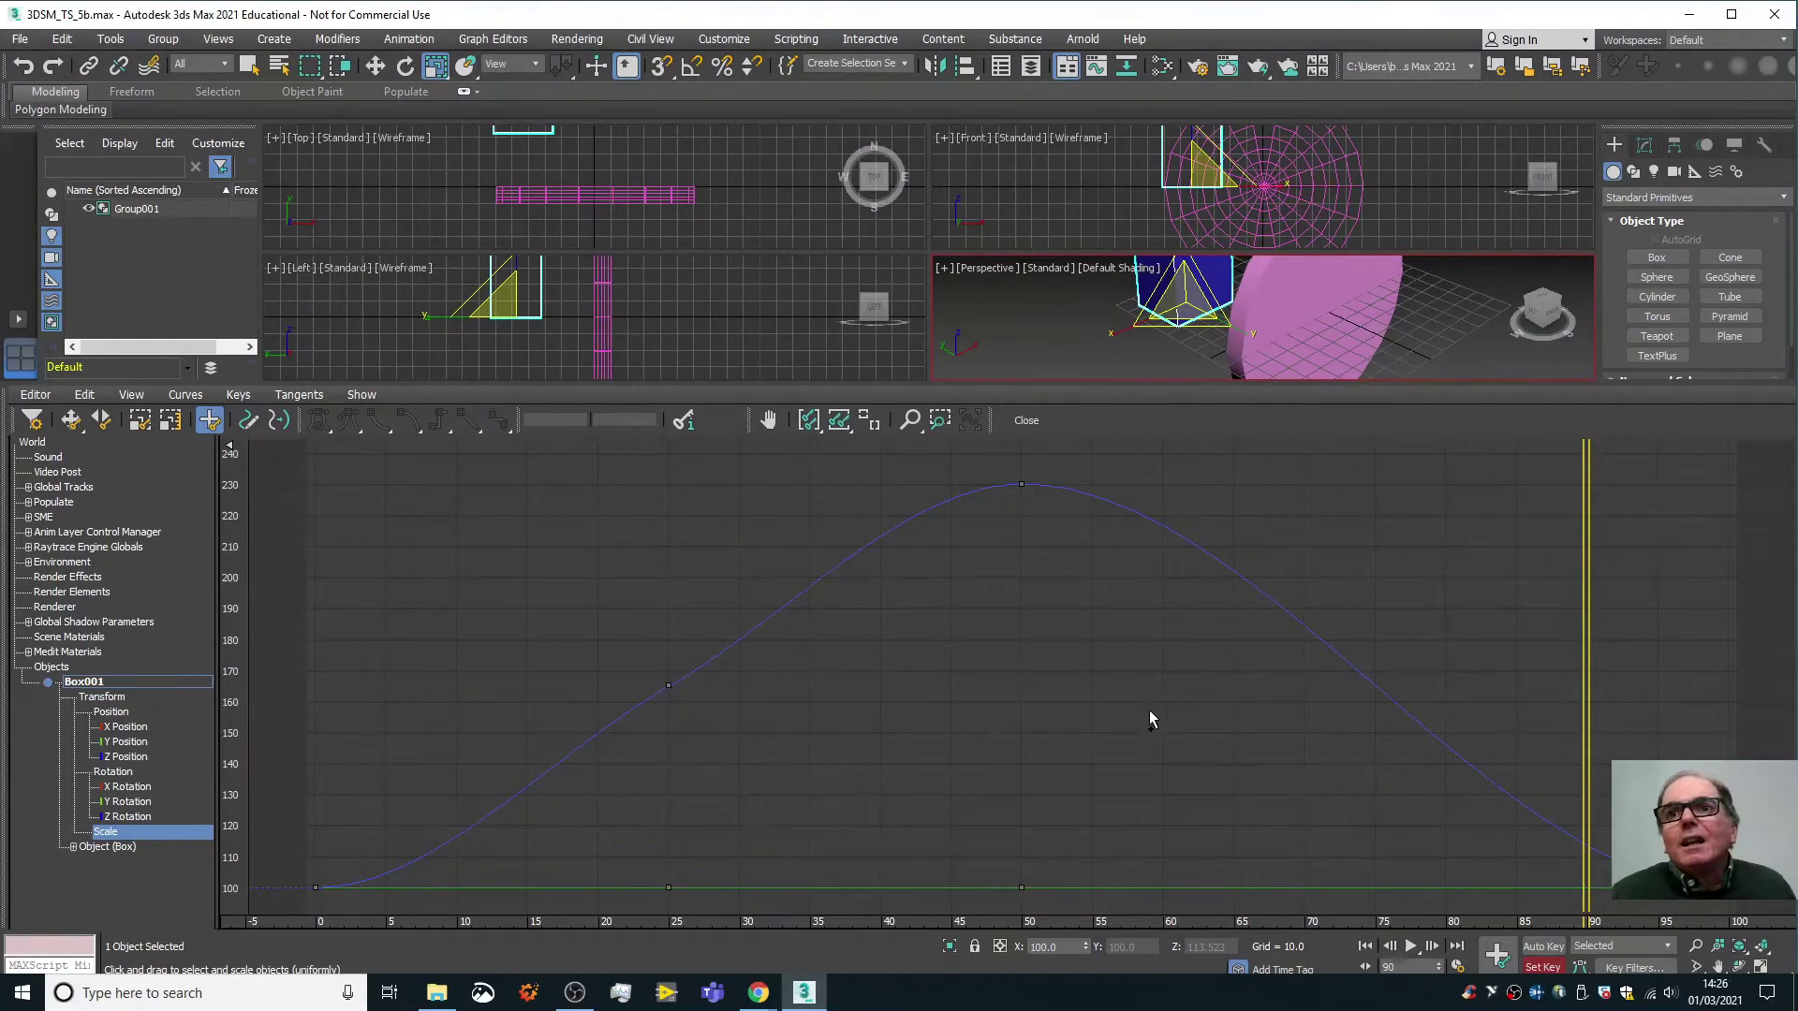
left_click(1375, 687)
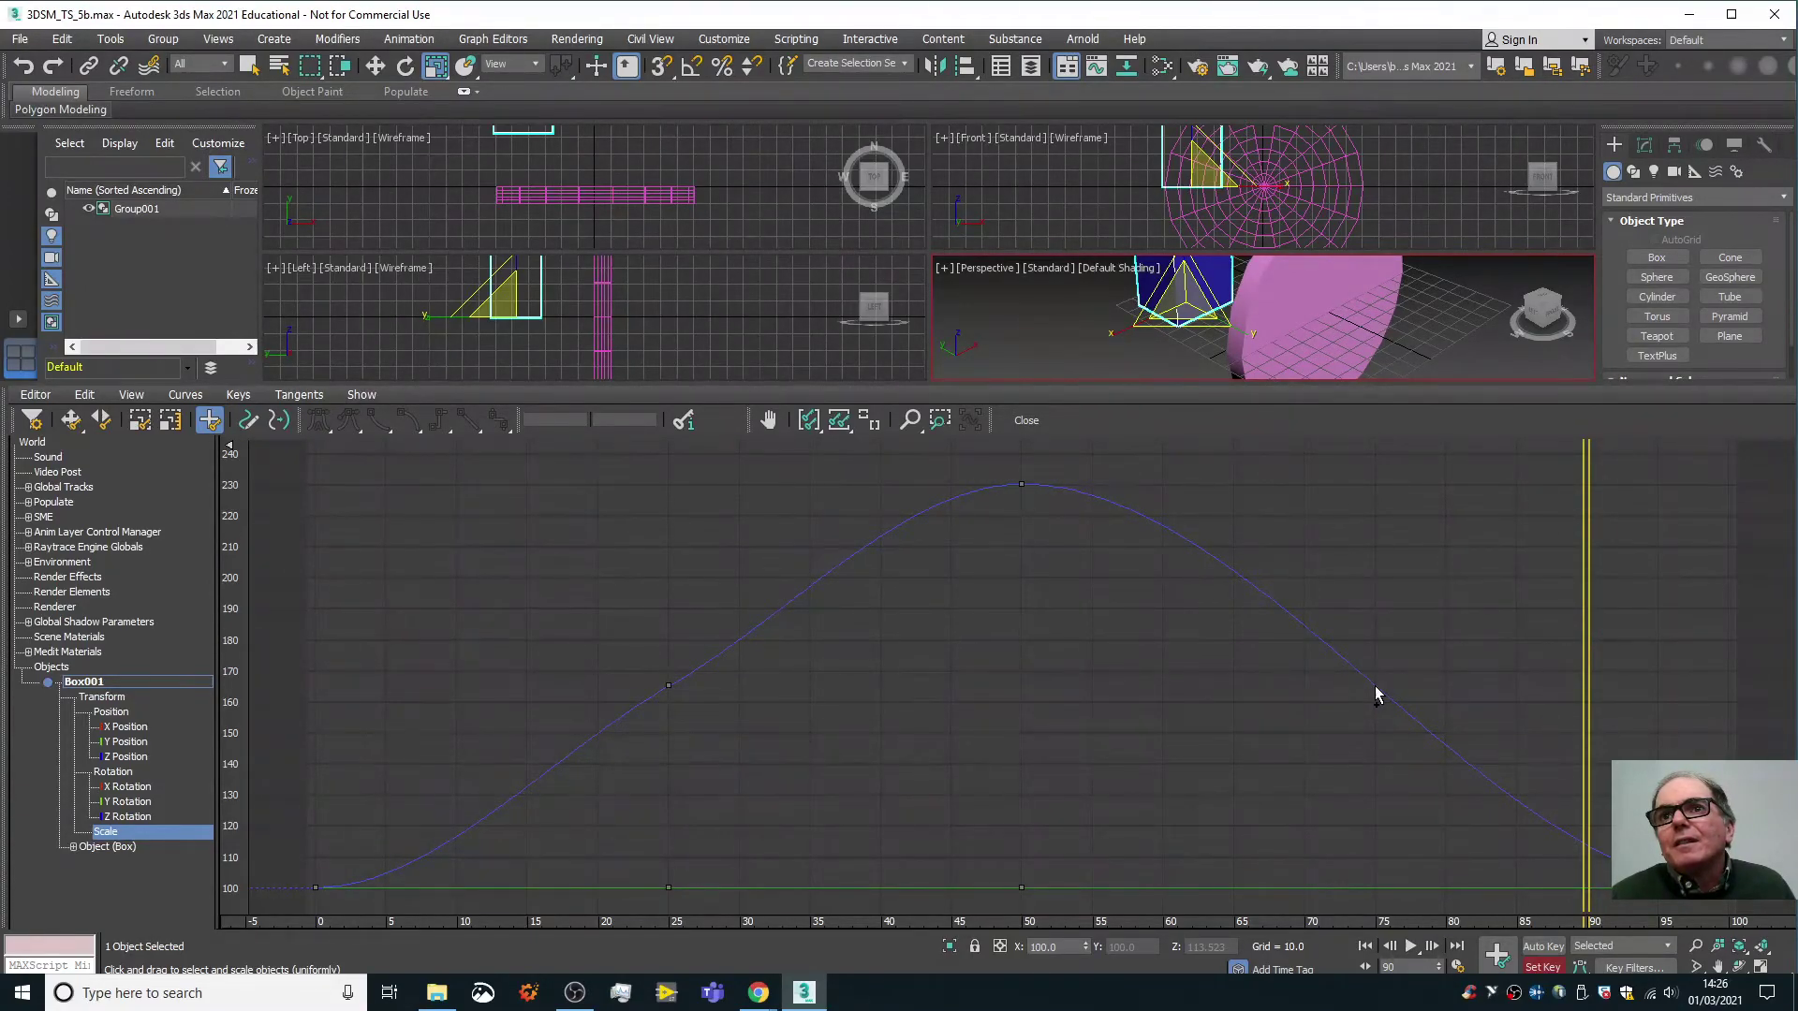
Move the Z scale keys to about 229.3 at frame 25, about 150 at frame 50 and about 229.6 at frame 75.
left_click(71, 421)
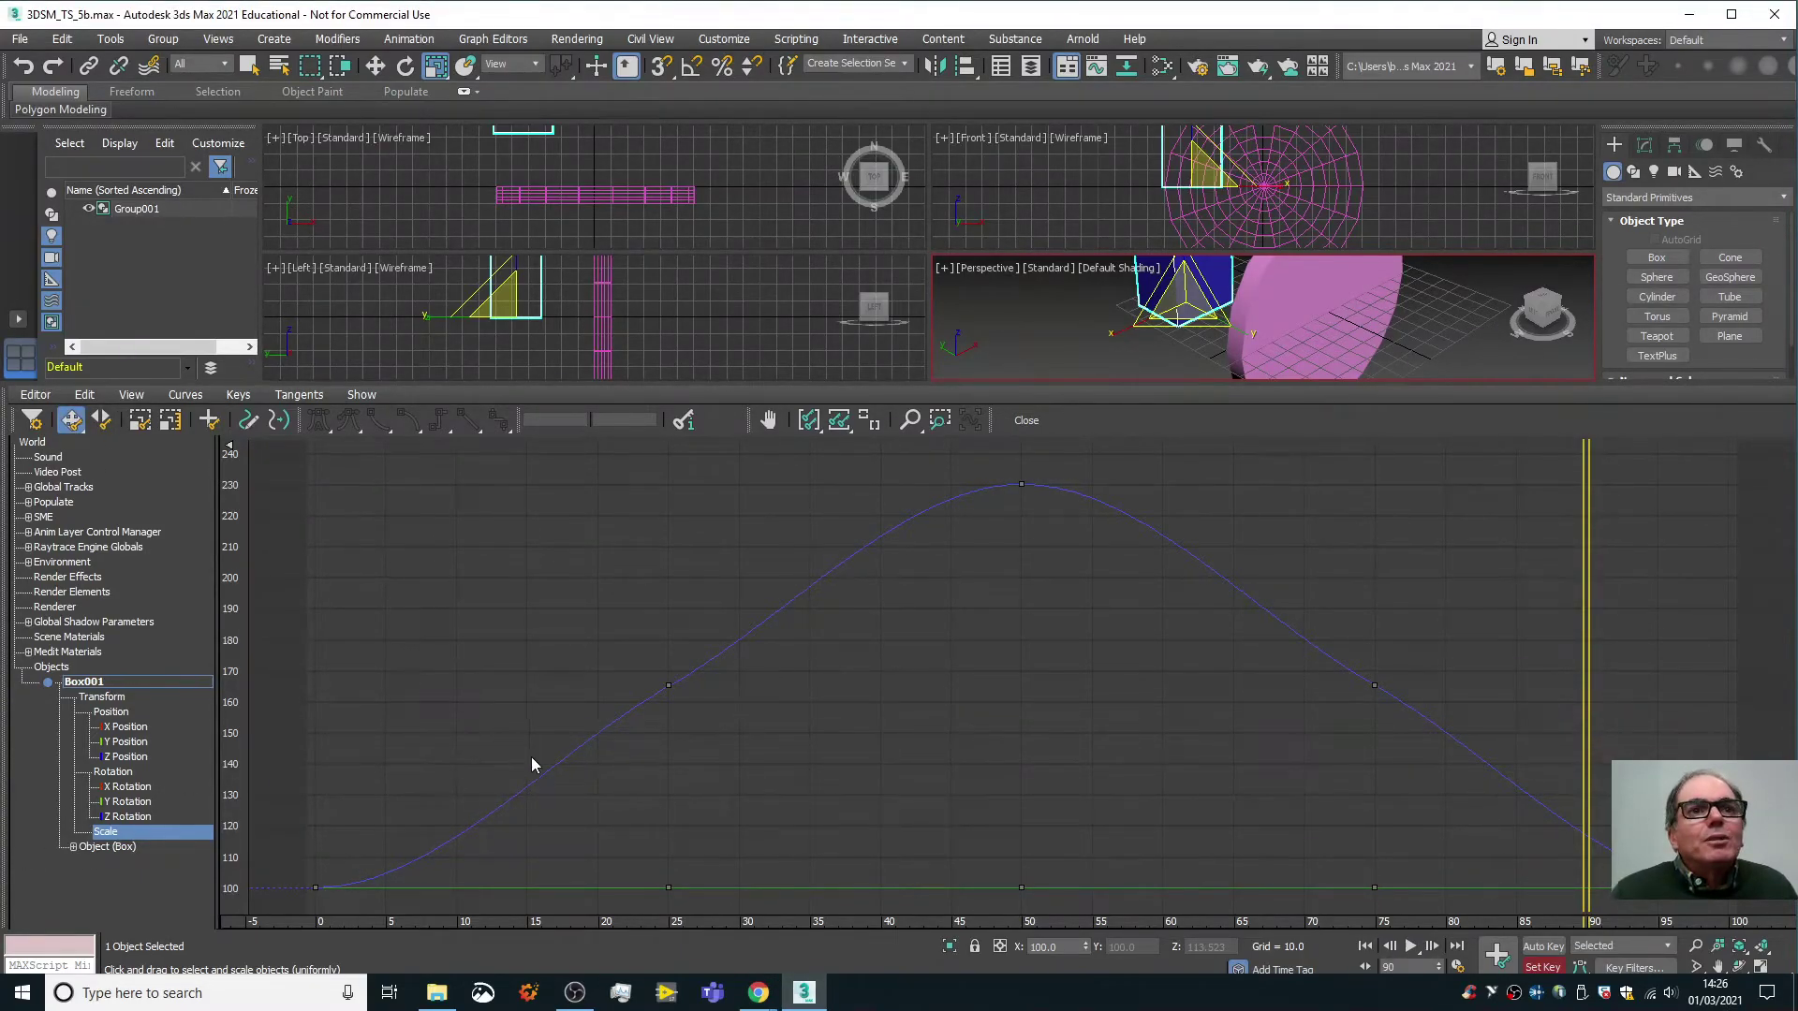
left_click_drag(668, 685, 666, 486)
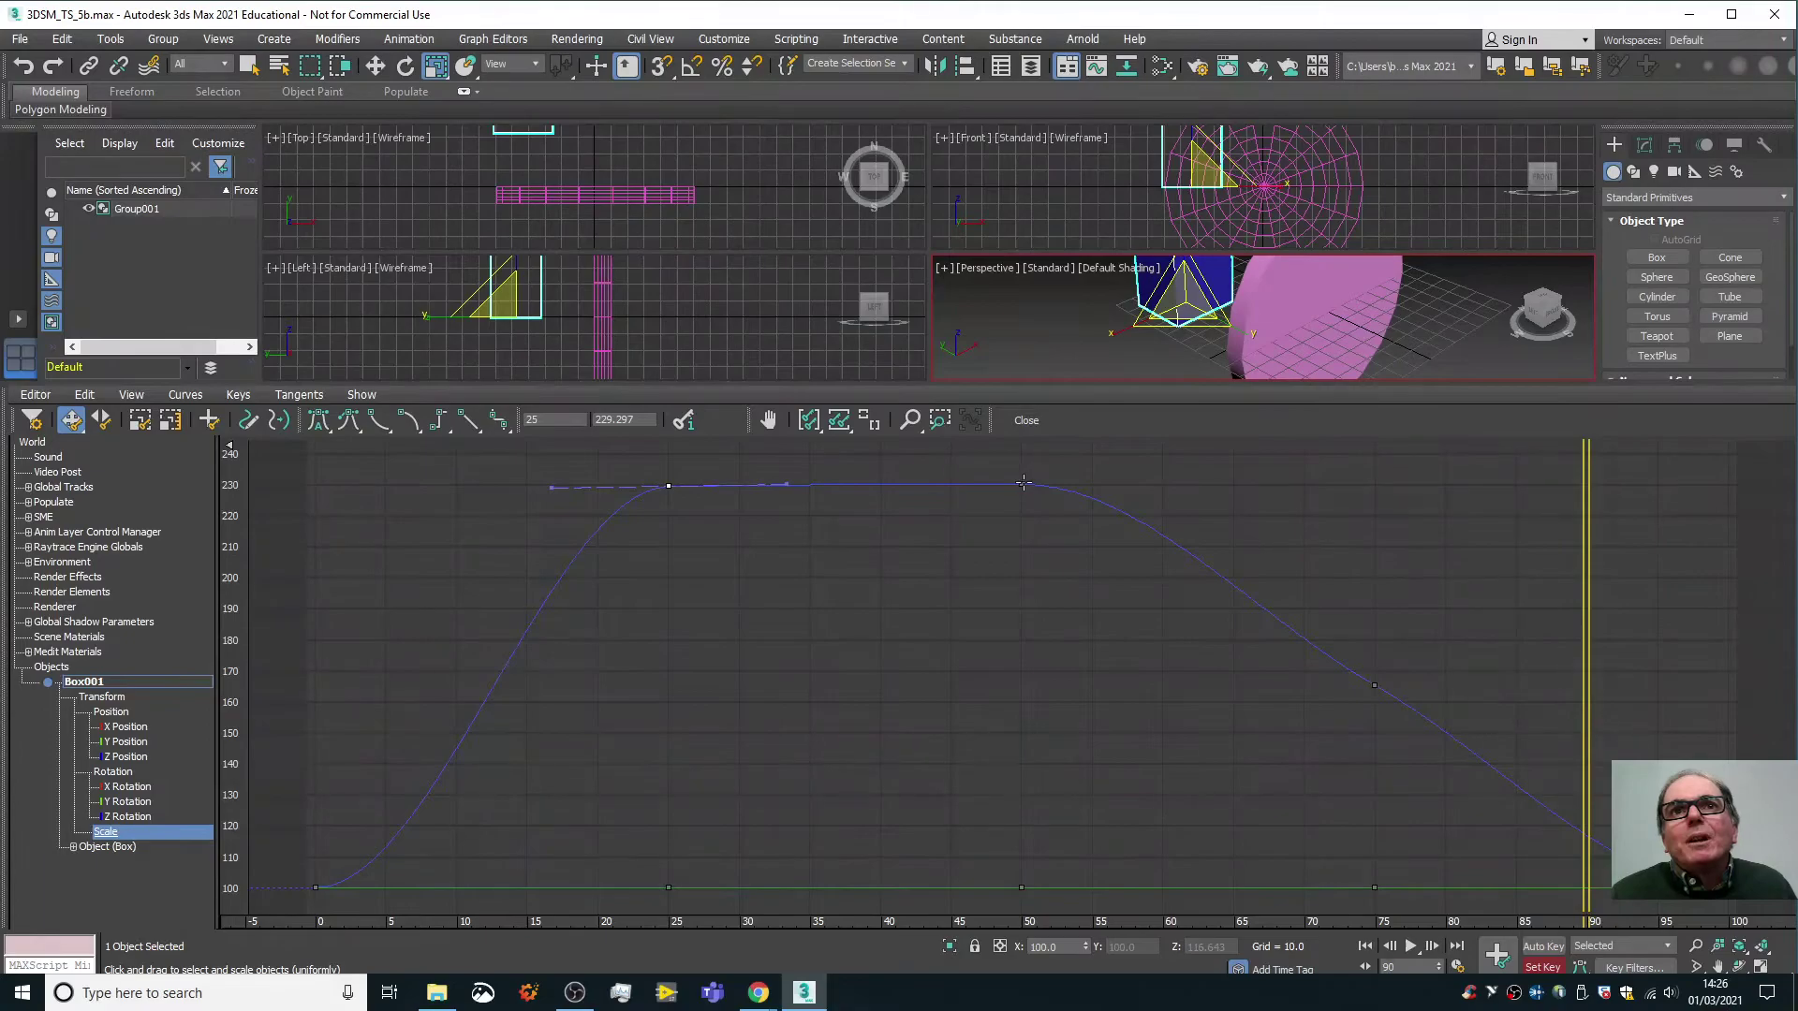
left_click_drag(1022, 484, 1022, 733)
left_click_drag(1374, 686, 1378, 485)
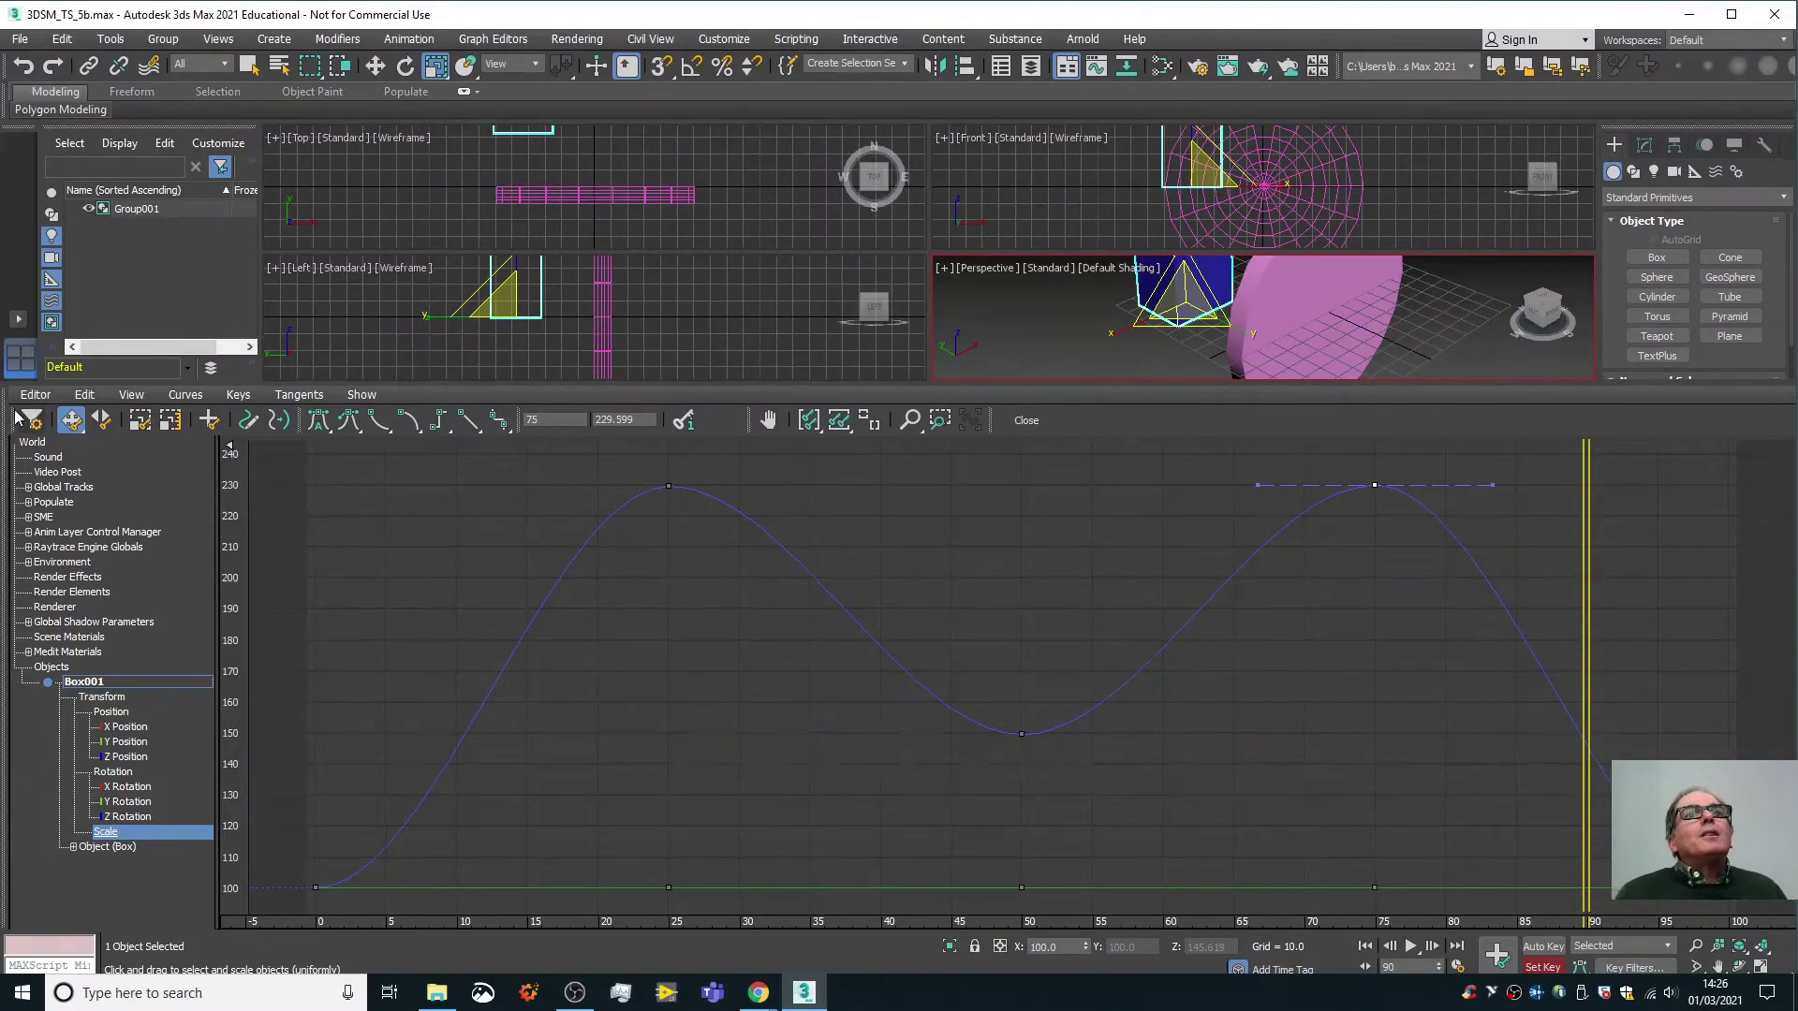
Close the mini curve editor and play back the box's edited scaling animation.
left_click(1026, 419)
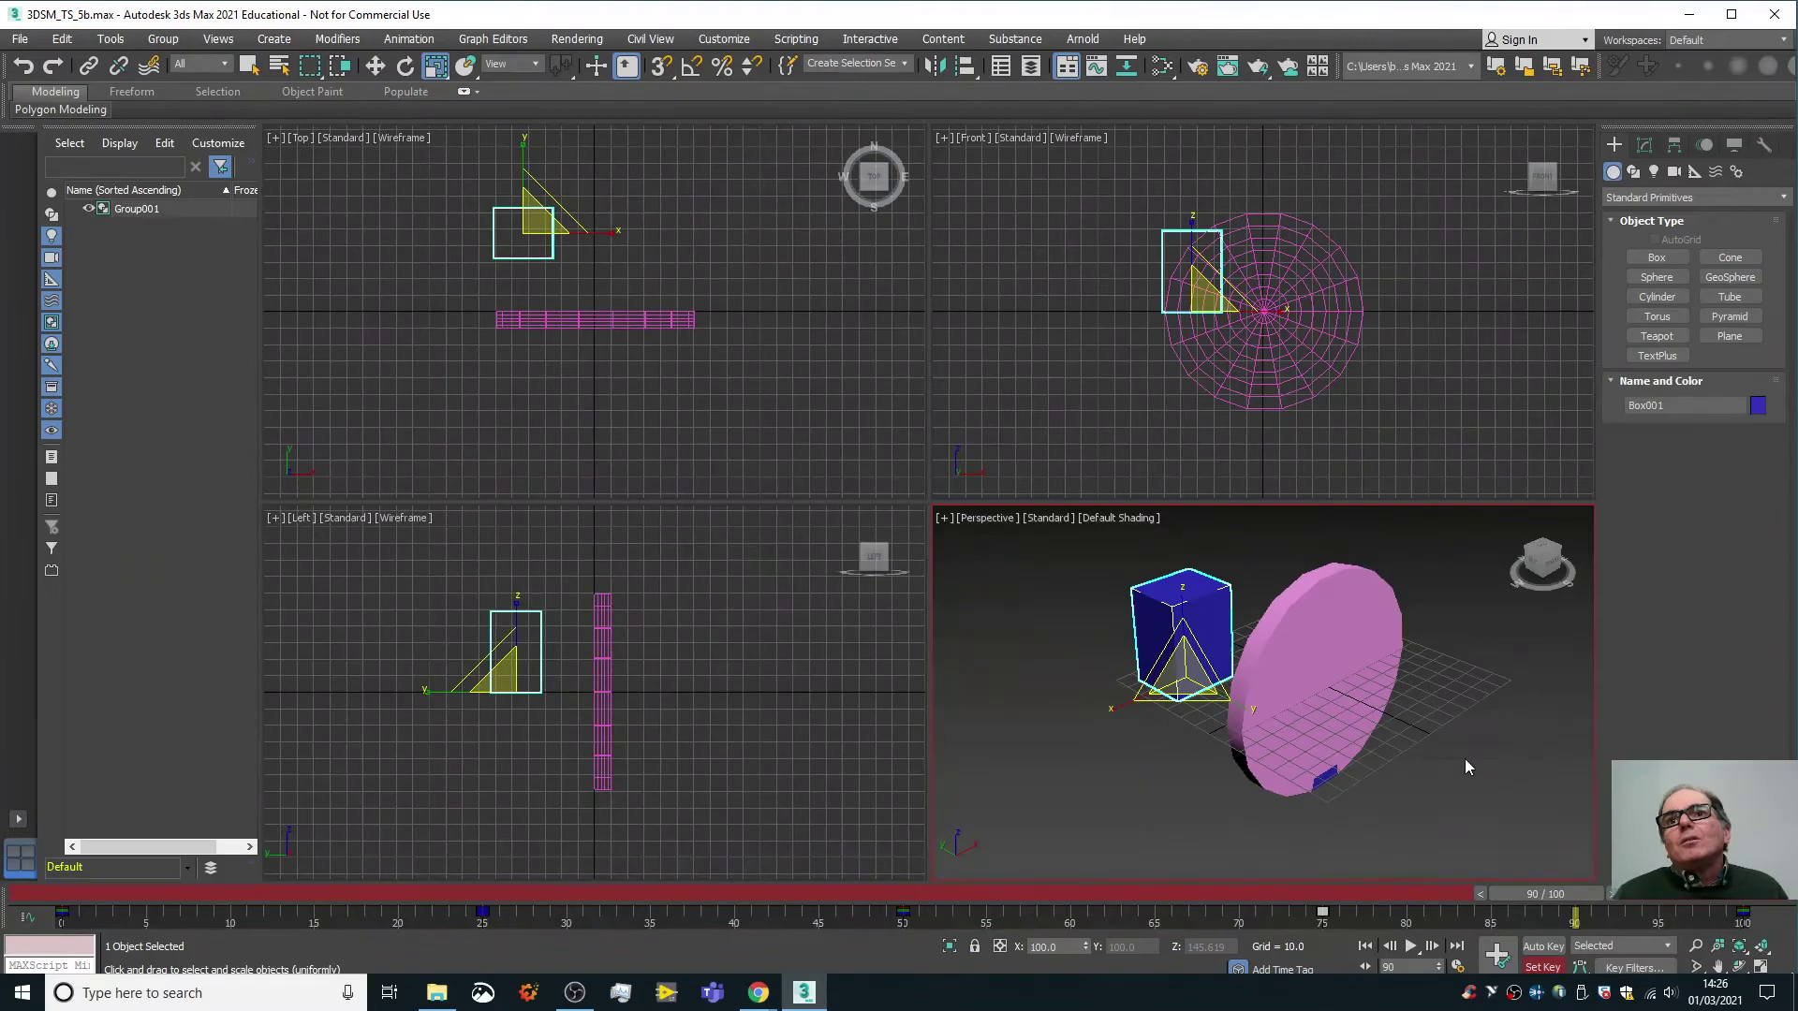
left_click(1412, 948)
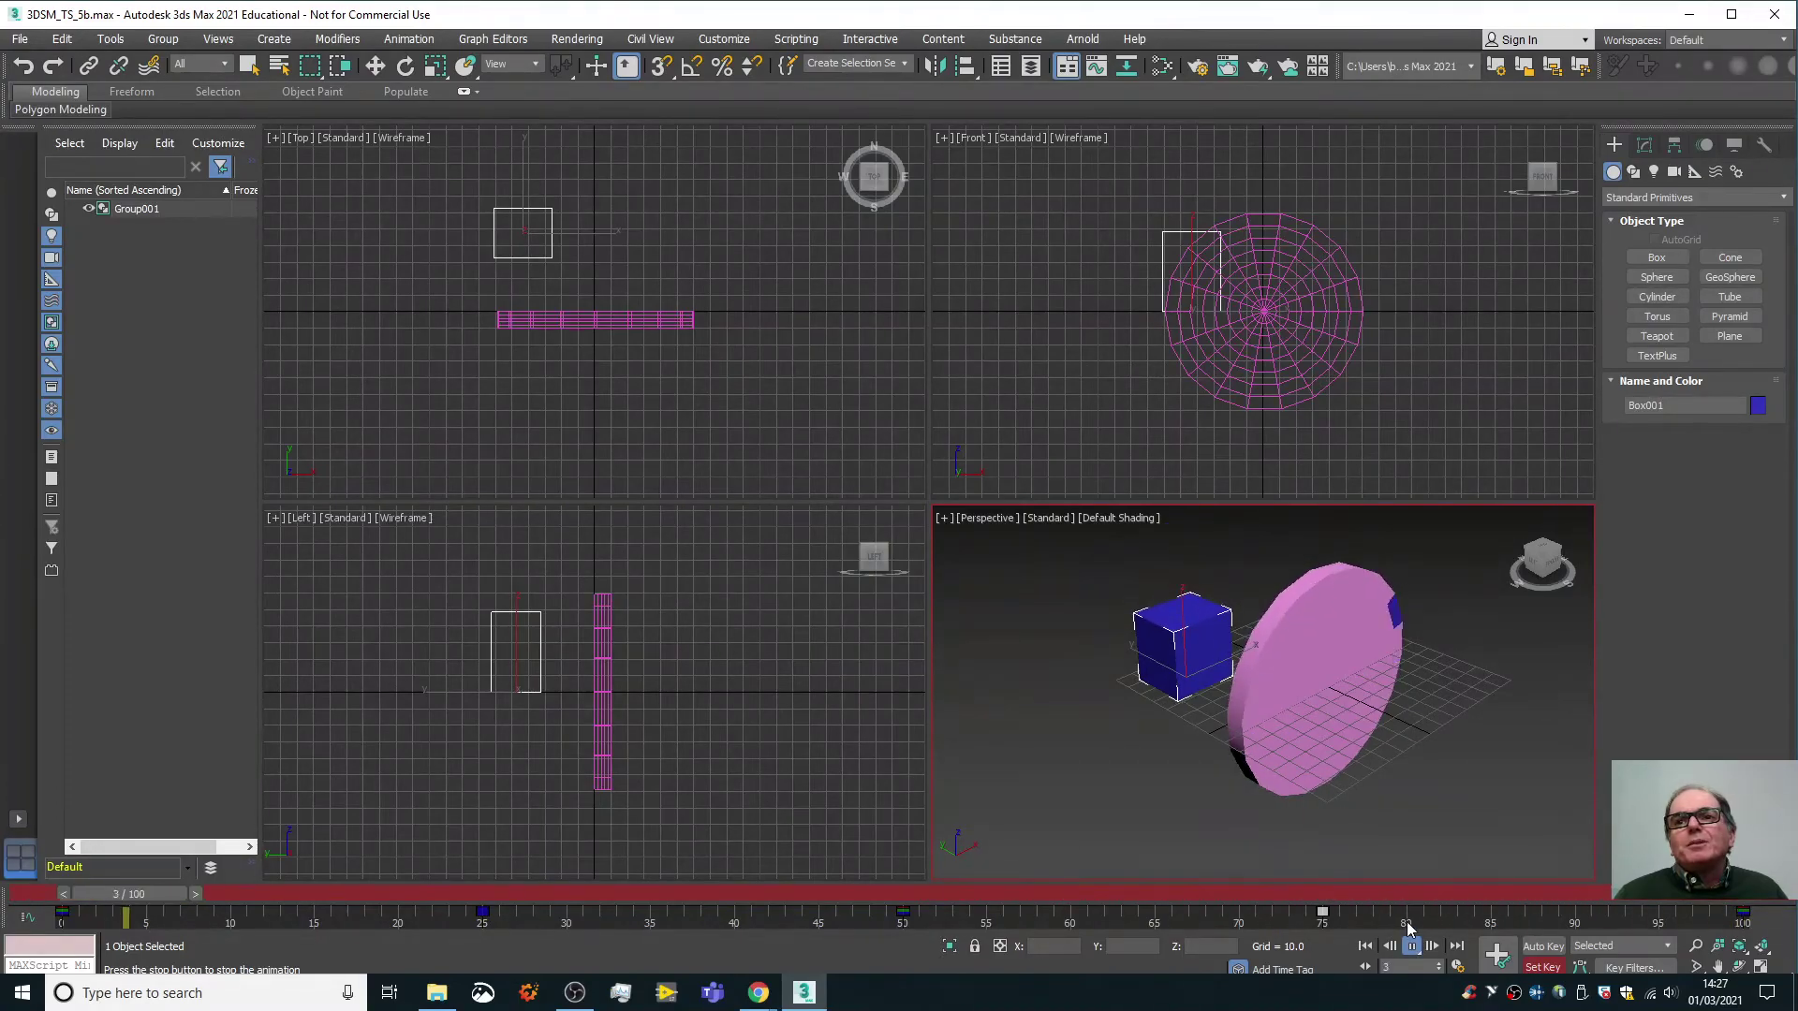
left_click(1411, 946)
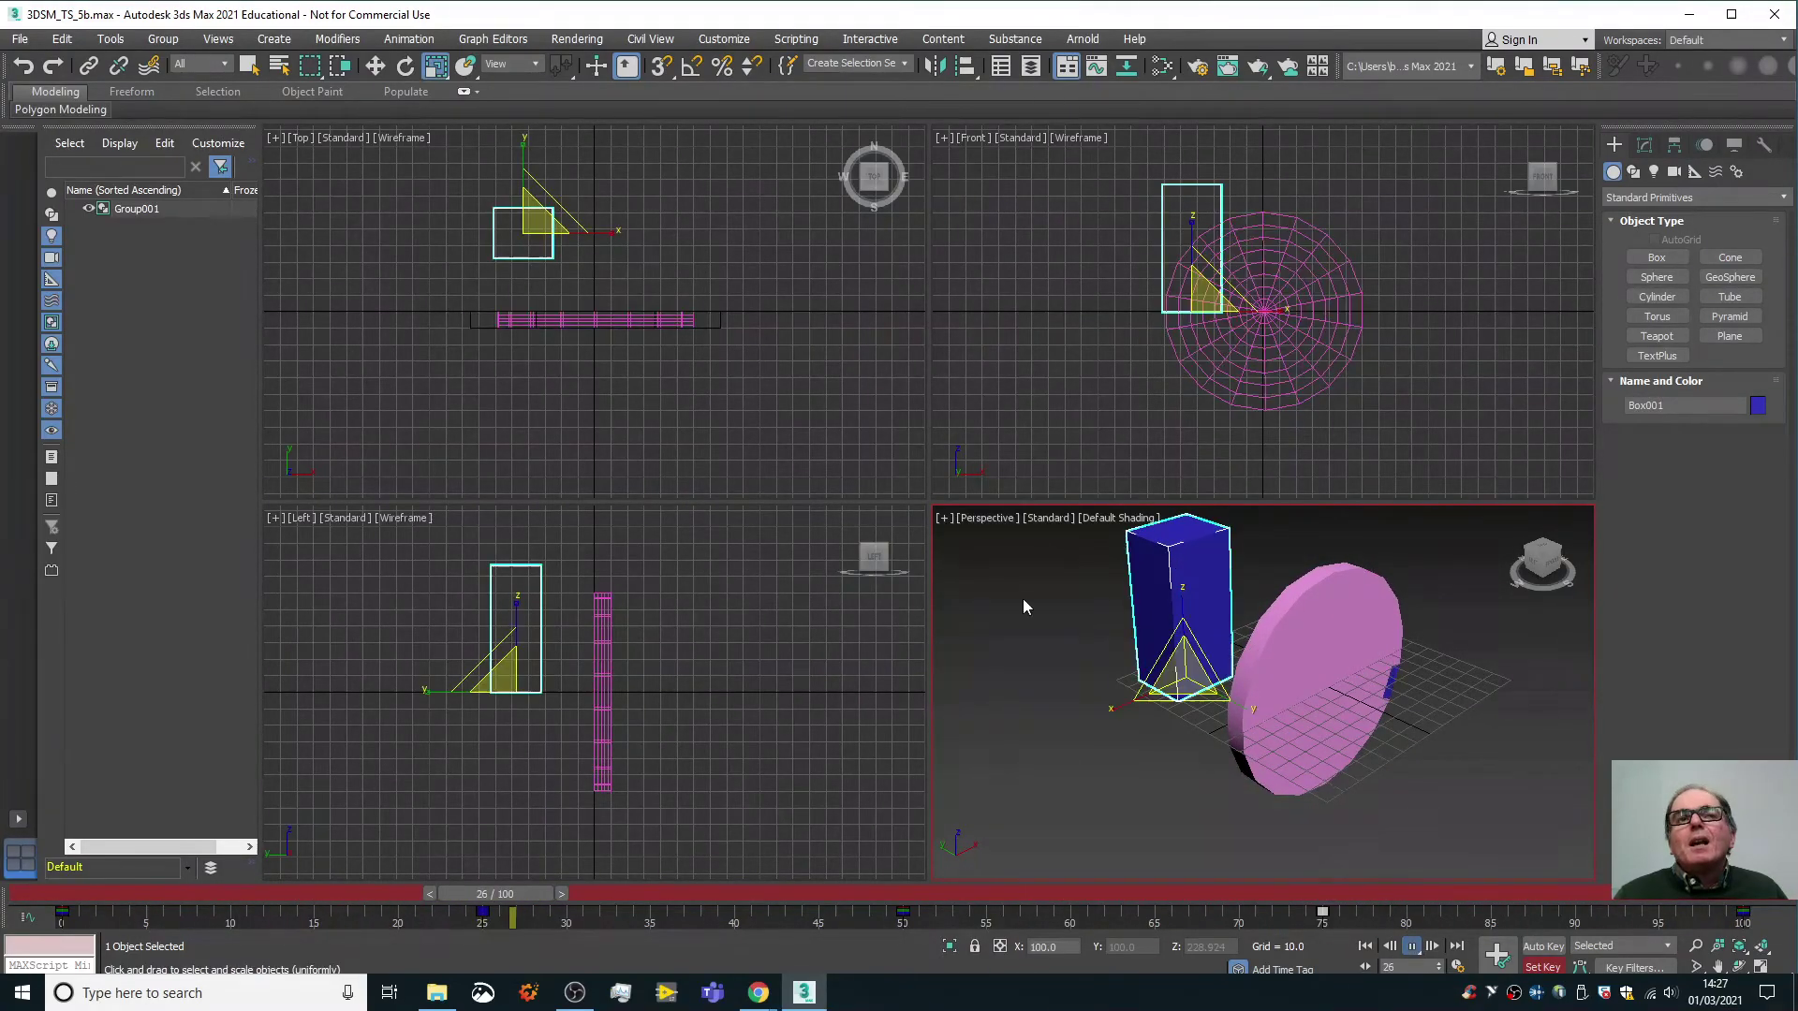
Save the scene as a new file named 3DSM_TS_5c.max in the Documents folder.
left_click(20, 39)
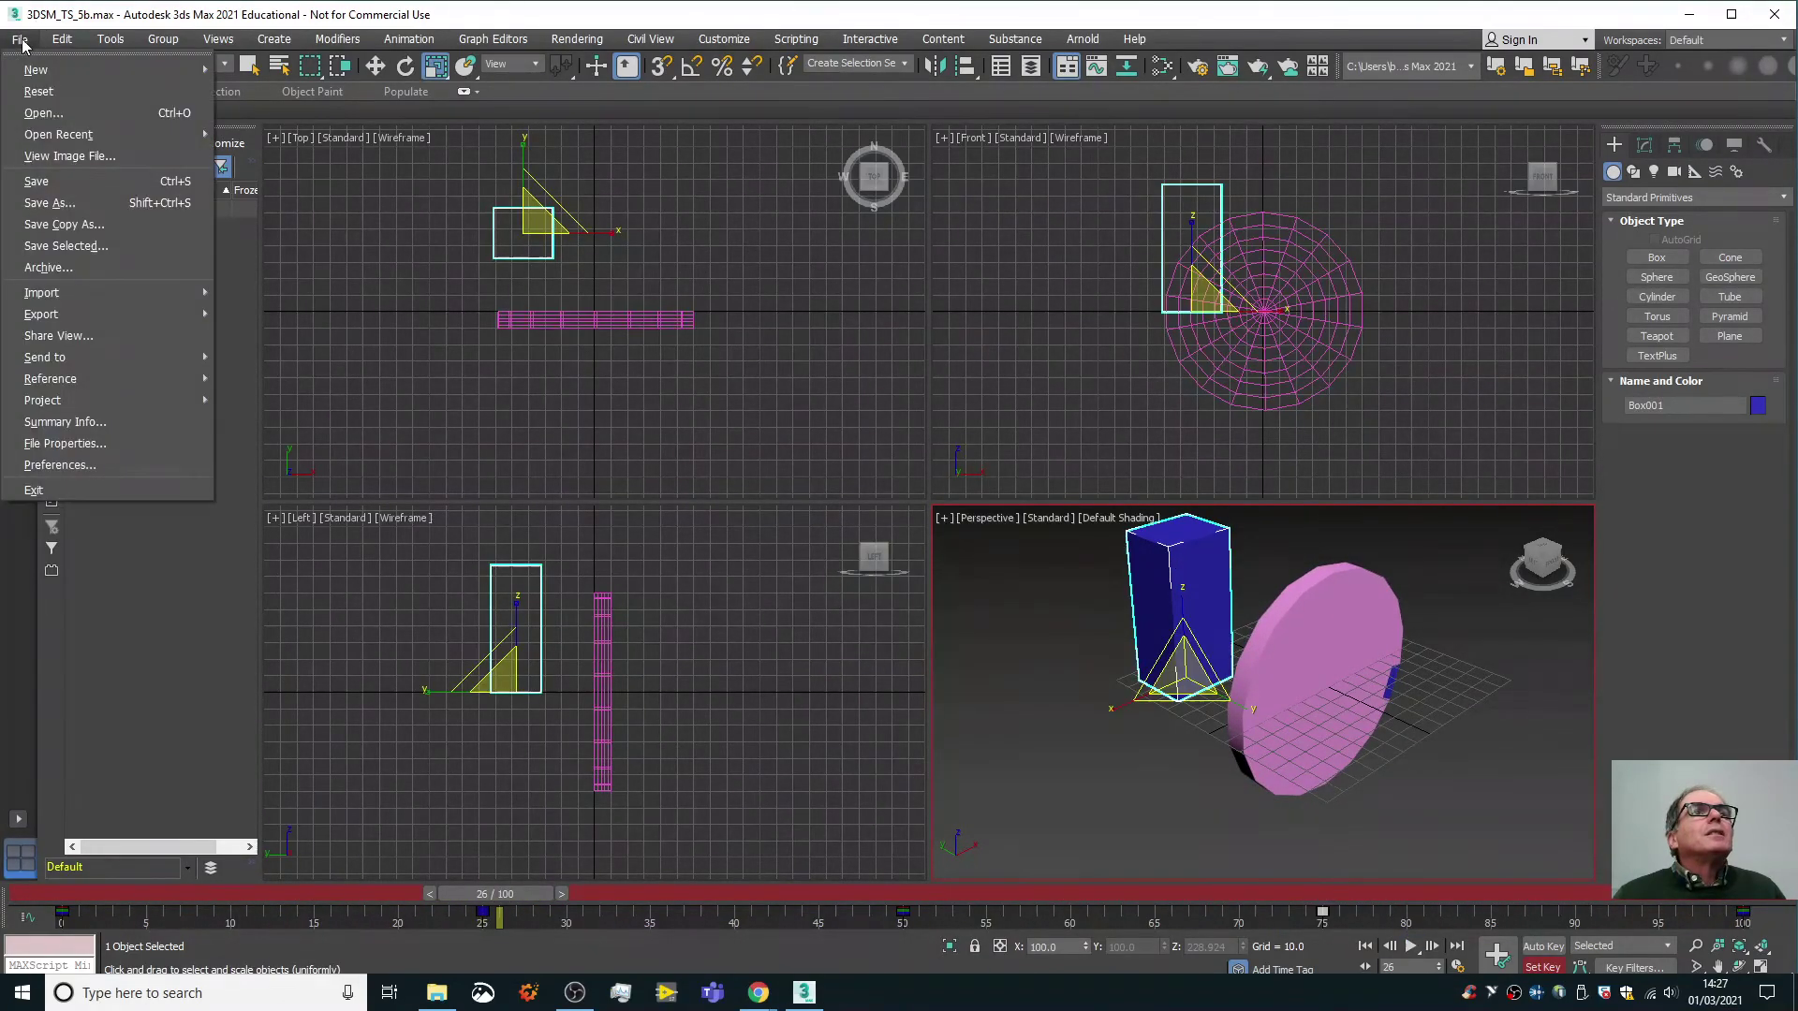
left_click(48, 200)
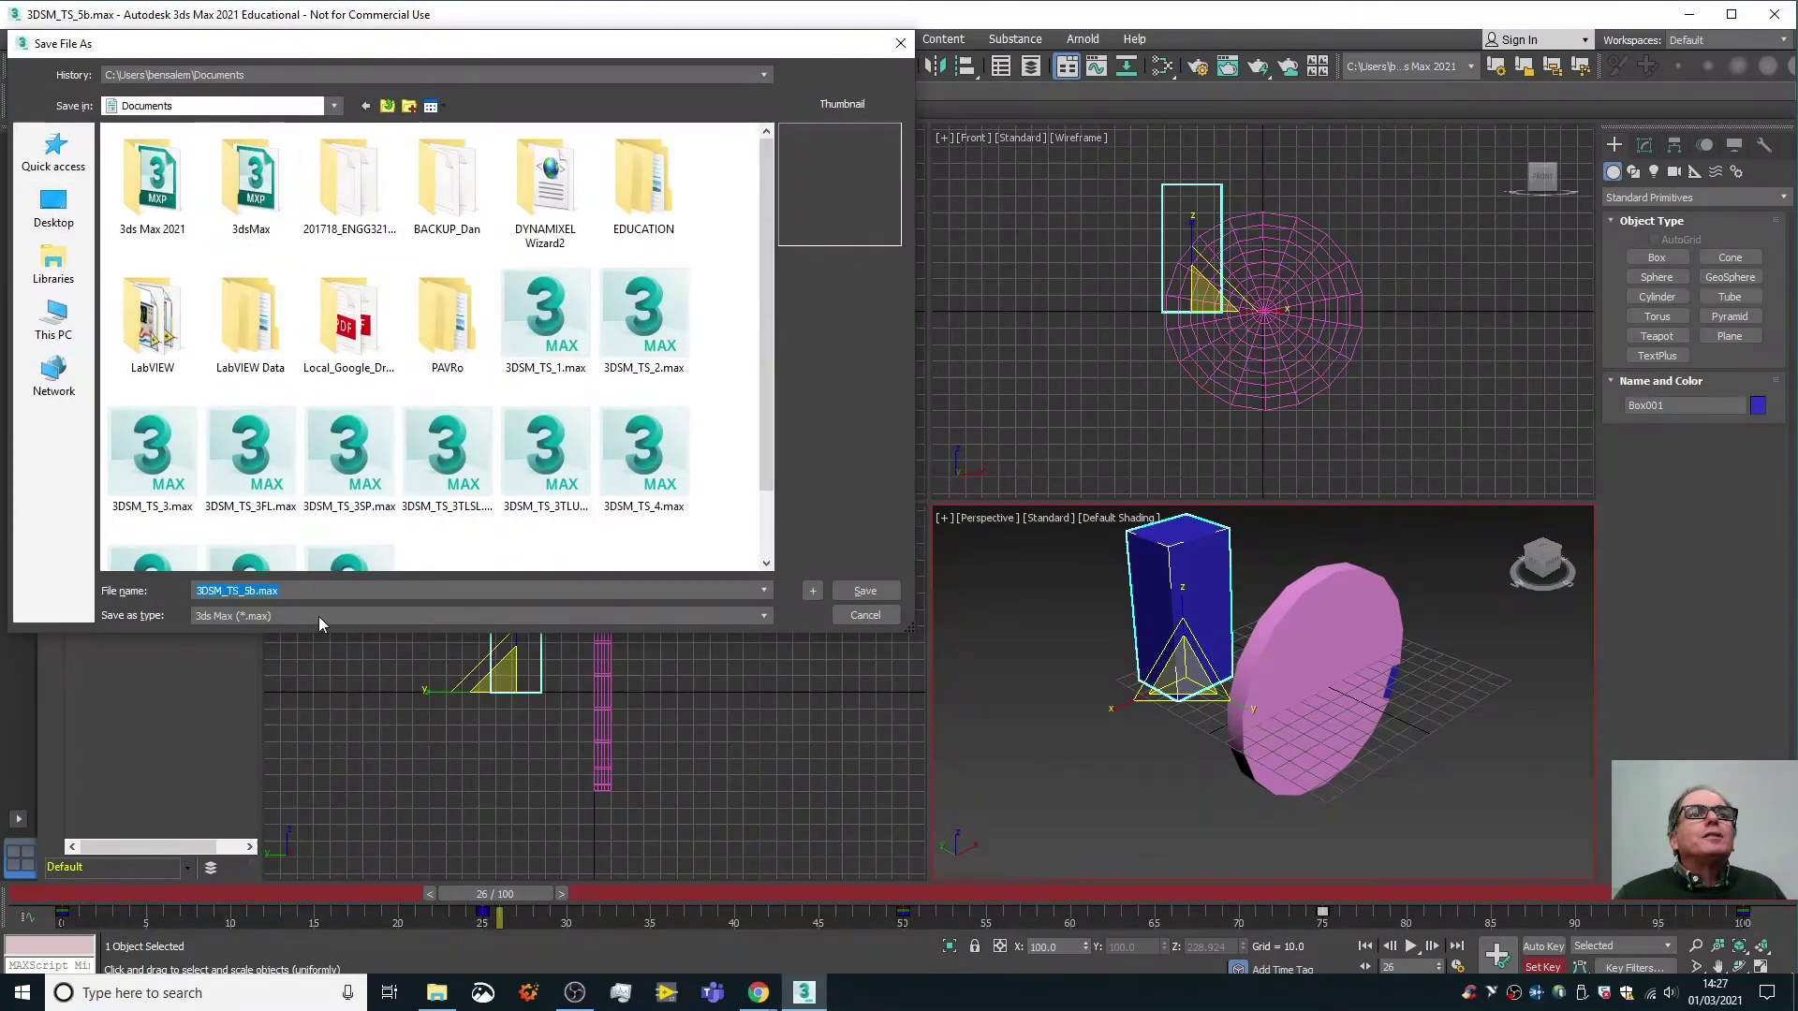
left_click(253, 591)
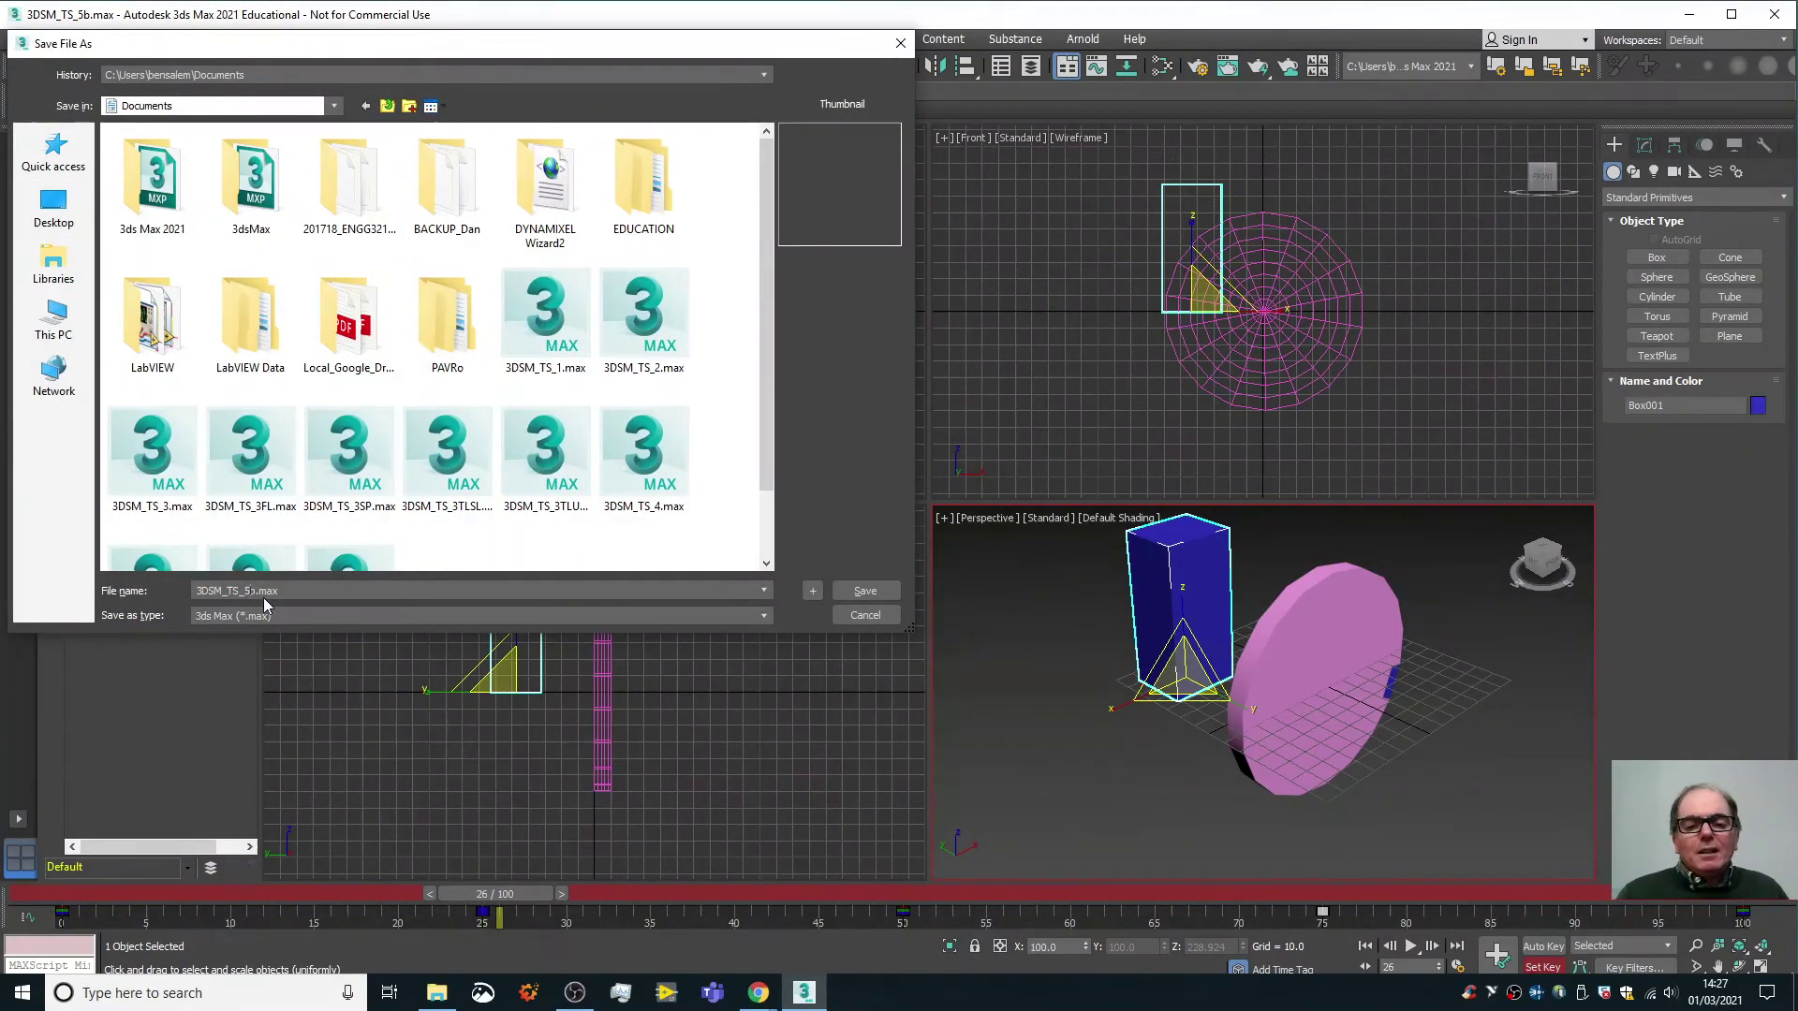
key("BackSpace")
type("c")
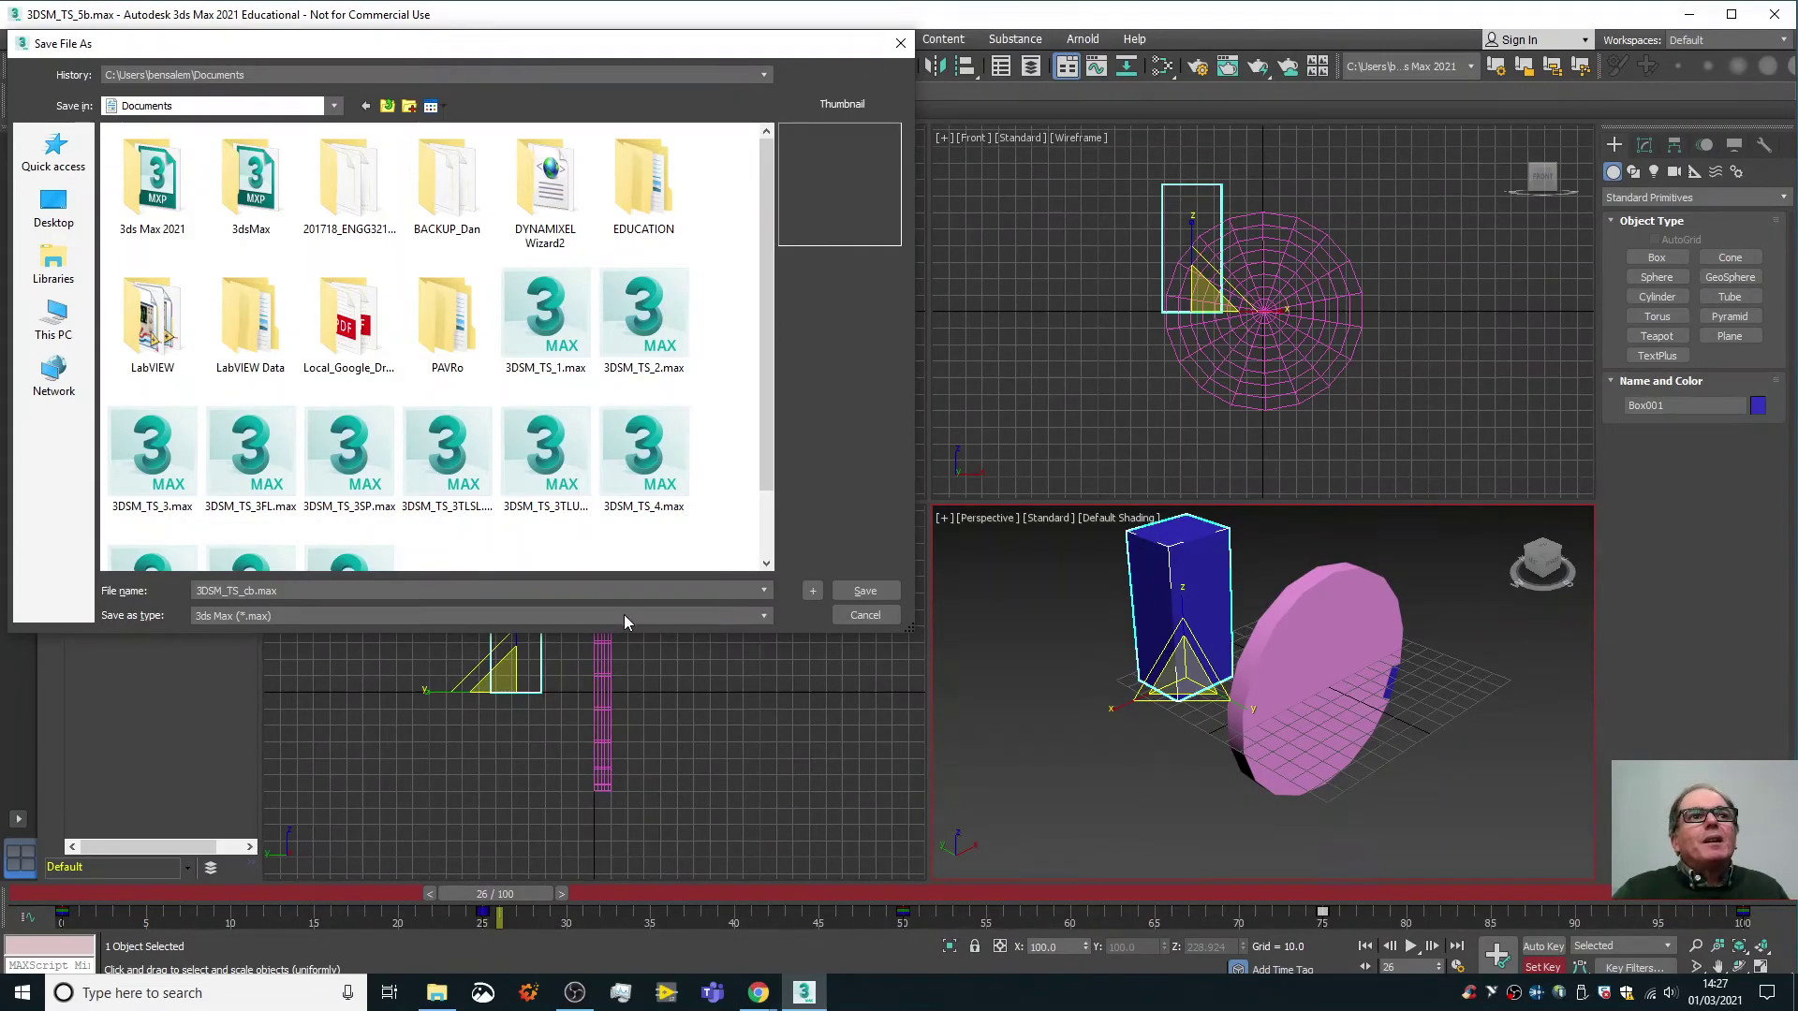
type("5")
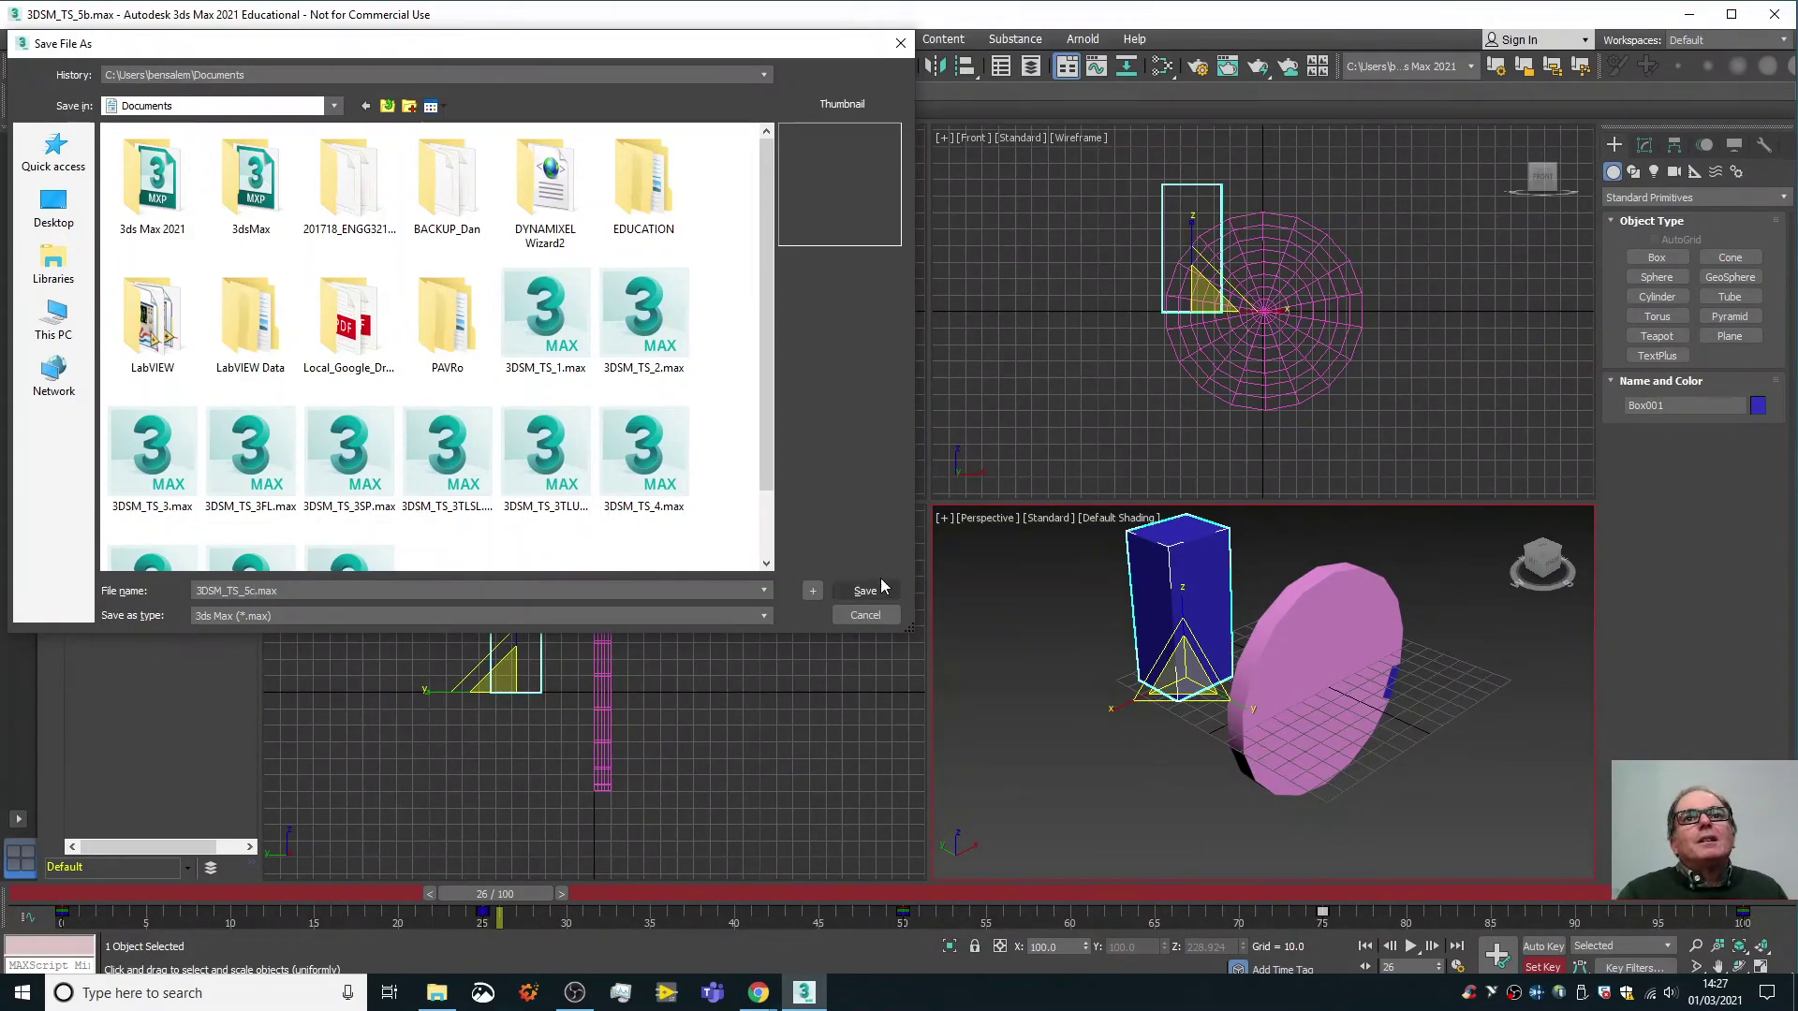
left_click(856, 594)
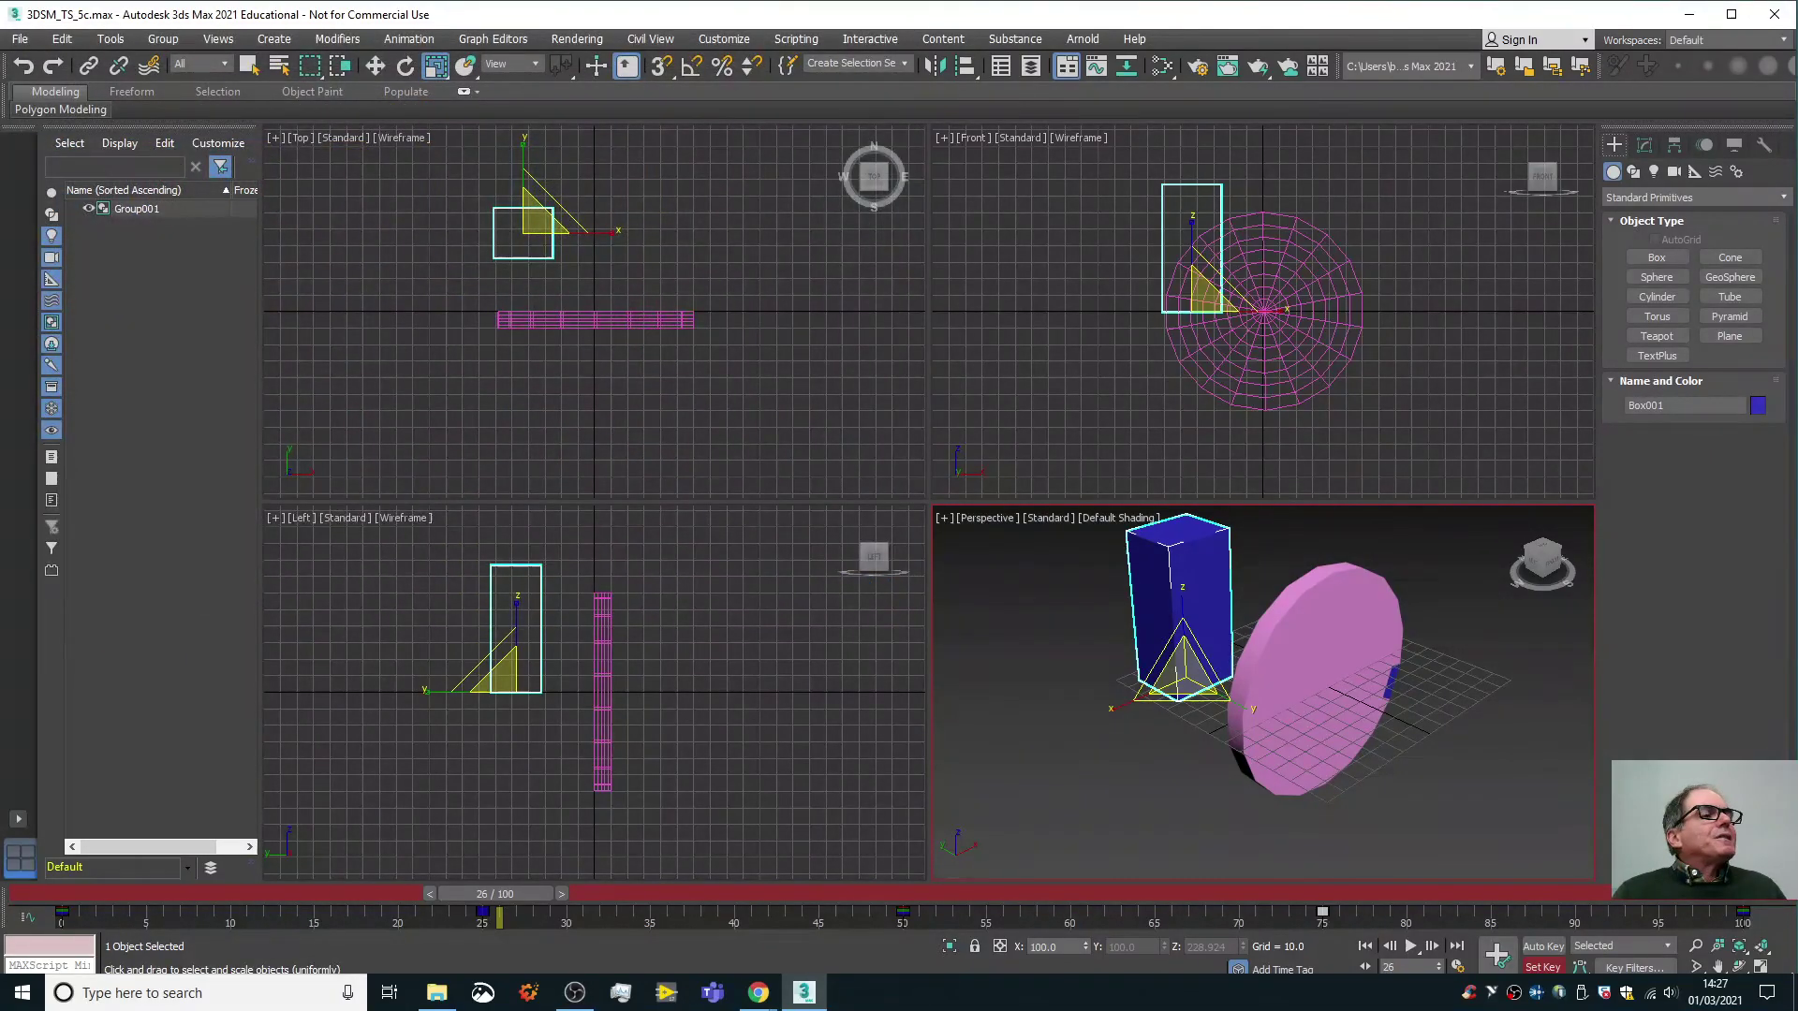